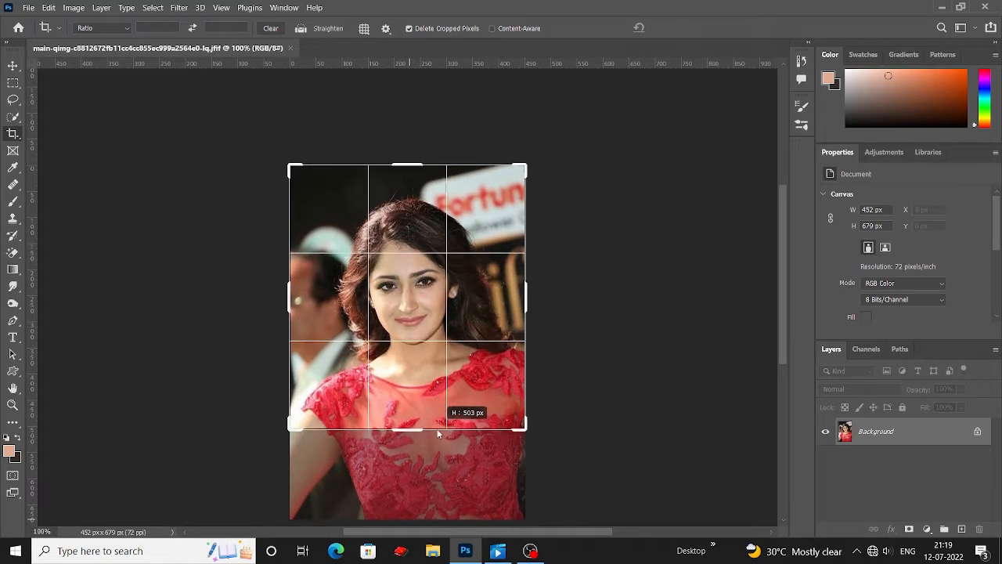
Step: Crop the portrait to head and shoulders, about 488 x 485 px, with slight extra canvas on both sides
drag(411, 161, 411, 170)
mouse_move(528, 301)
mouse_down()
mouse_move(548, 296)
mouse_move(533, 307)
mouse_up()
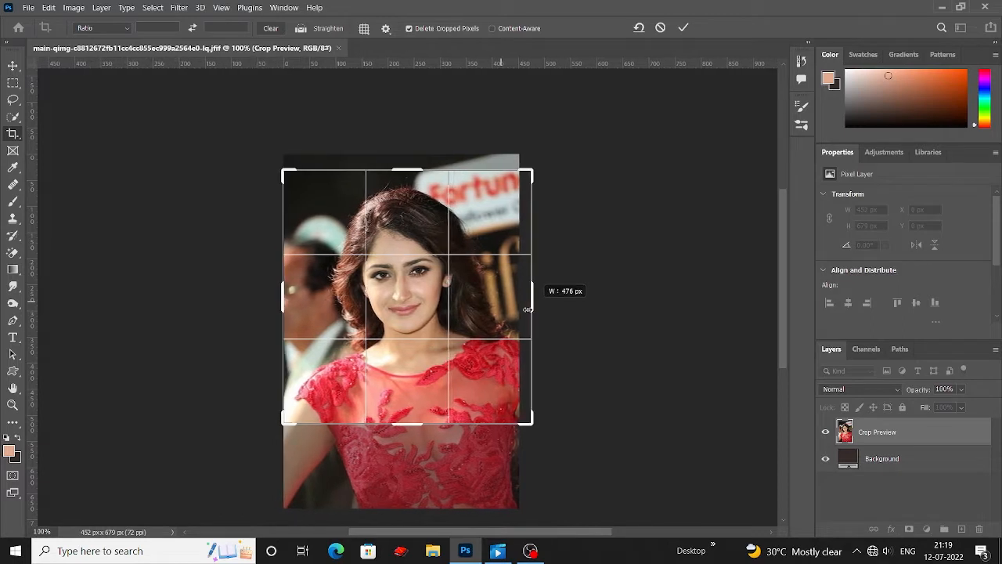
drag(280, 298, 280, 305)
key(Return)
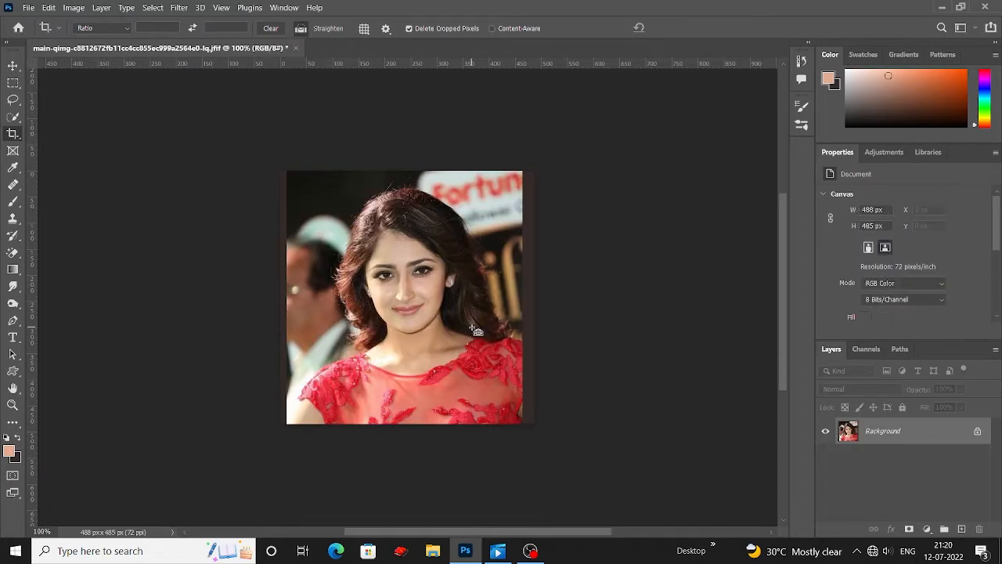
Step: Unlock the background layer and duplicate it
scroll(476, 332, up, 2)
scroll(772, 426, down, 2)
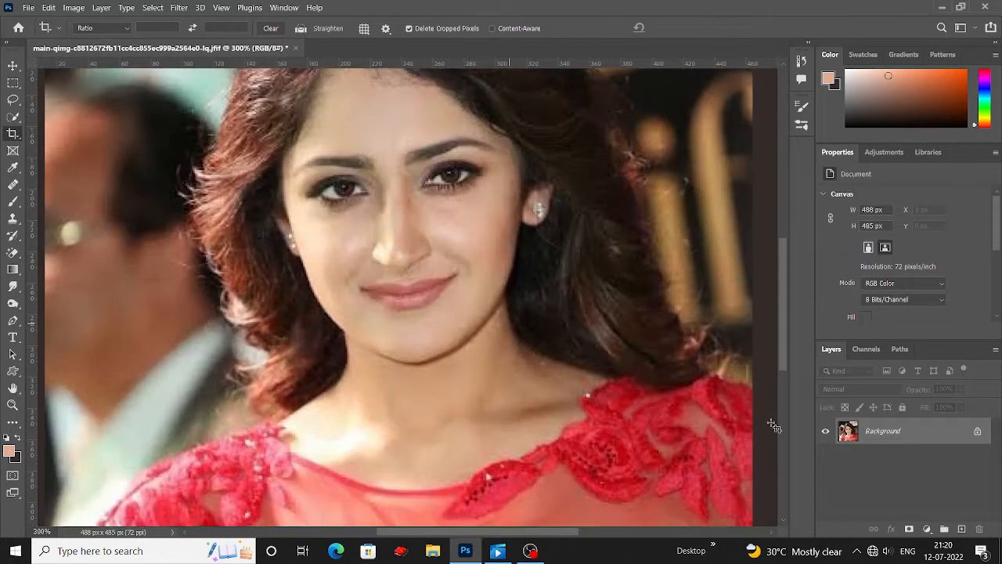
click(976, 429)
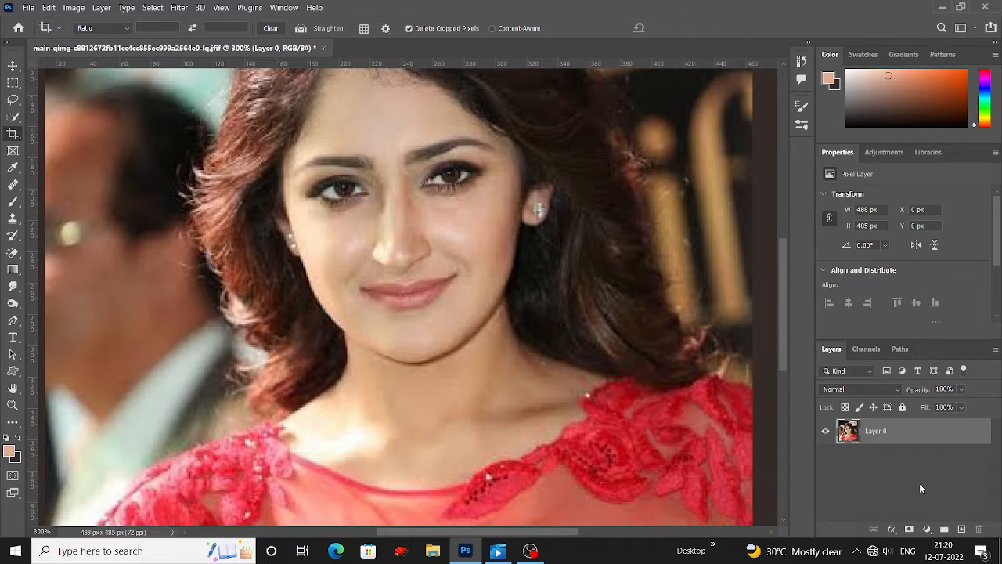
key(ctrl+j)
Step: Move the duplicate layer below the original and make Layer 0 the active layer
scroll(319, 304, up, 3)
scroll(379, 270, left, 1)
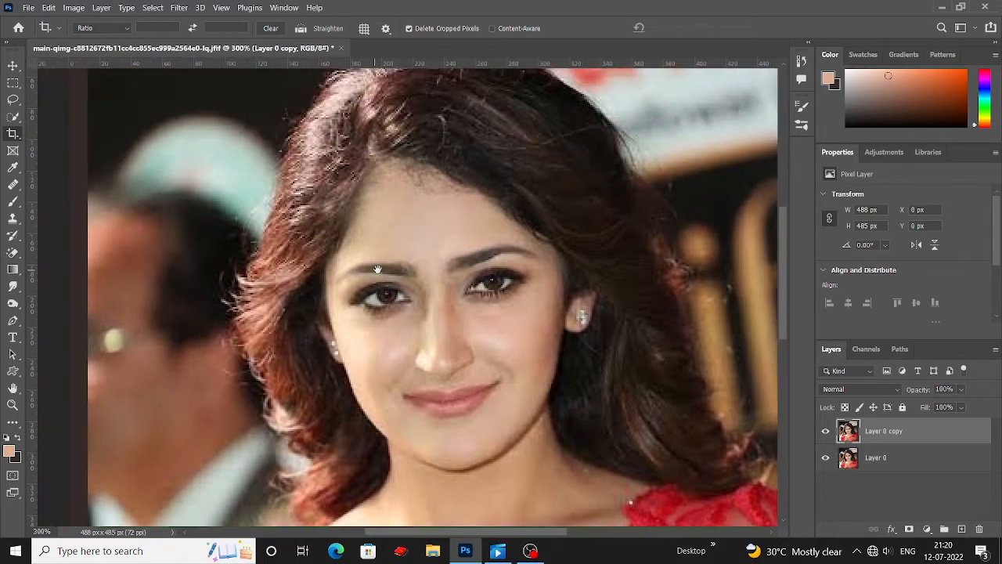
key(ctrl+[)
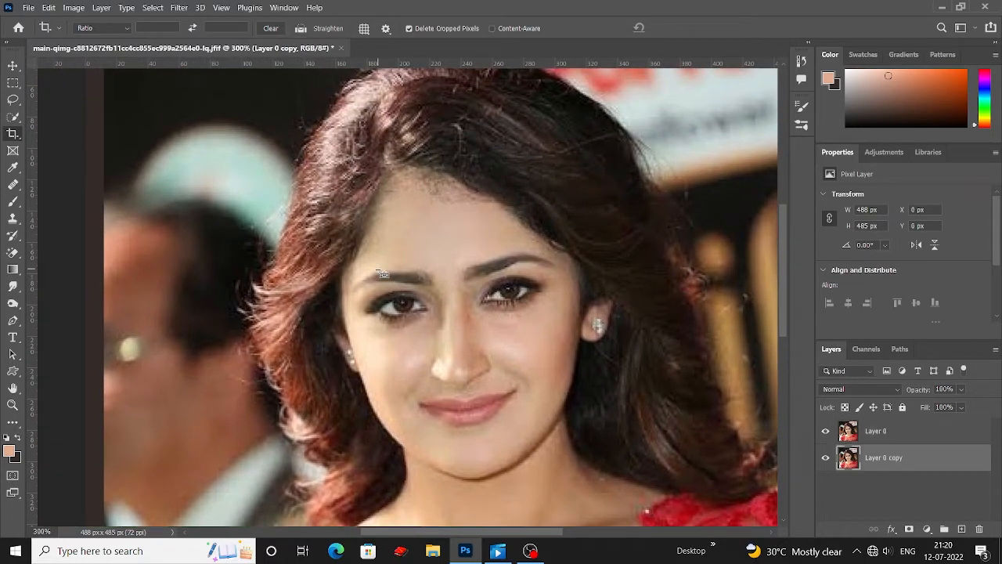
scroll(383, 273, down, 1)
click(892, 431)
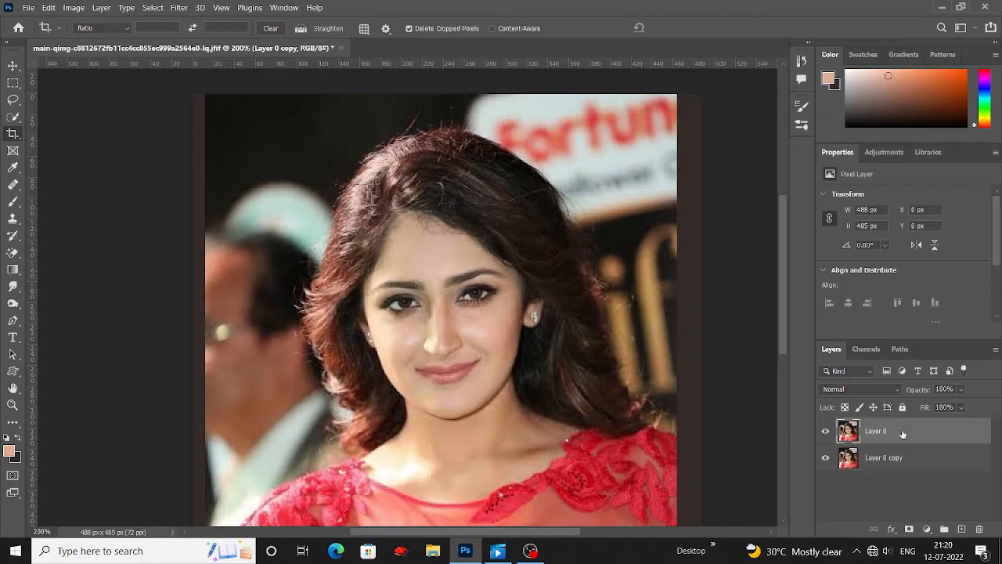
Step: Start tracing the woman's outline with a Pen path, from the photo's lower-left edge up along the arm and over the red sleeve's shoulder
scroll(341, 311, down, 3)
scroll(339, 310, down, 1)
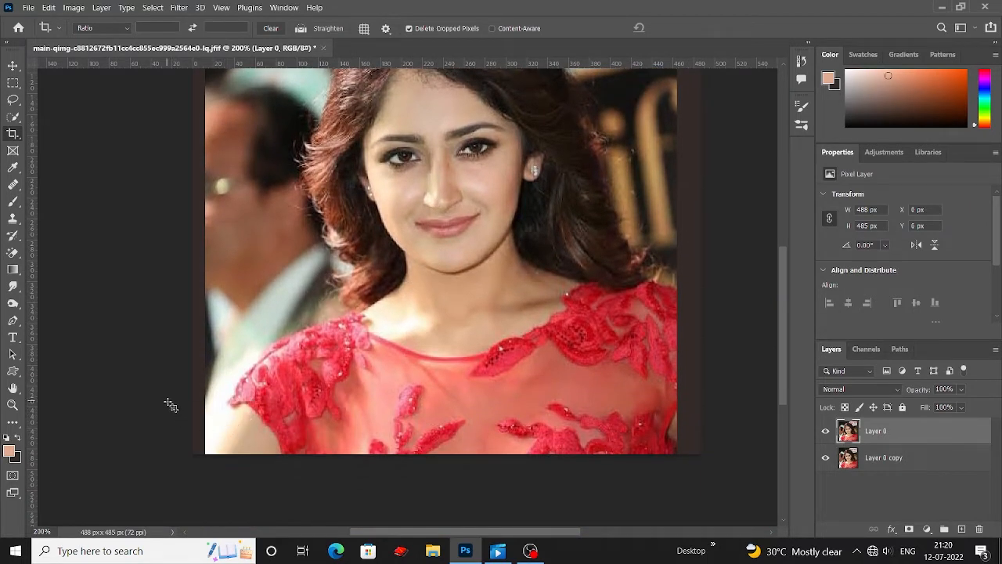
click(15, 323)
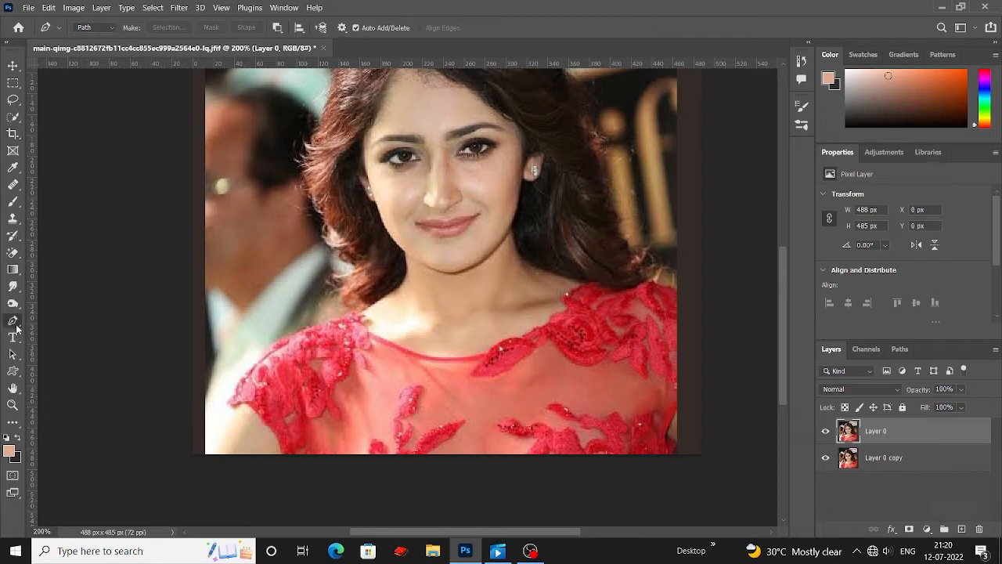
click(204, 444)
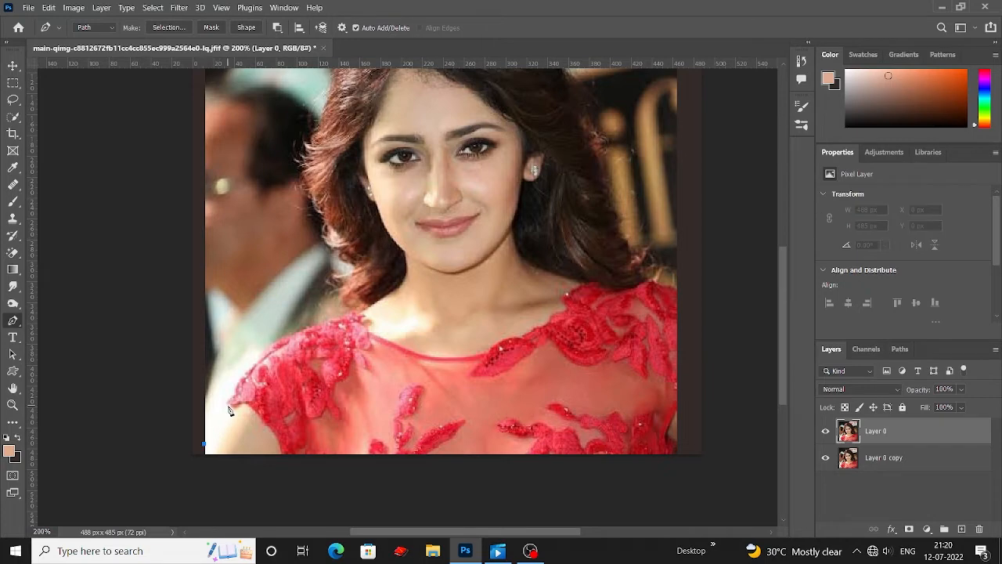
drag(228, 400, 284, 338)
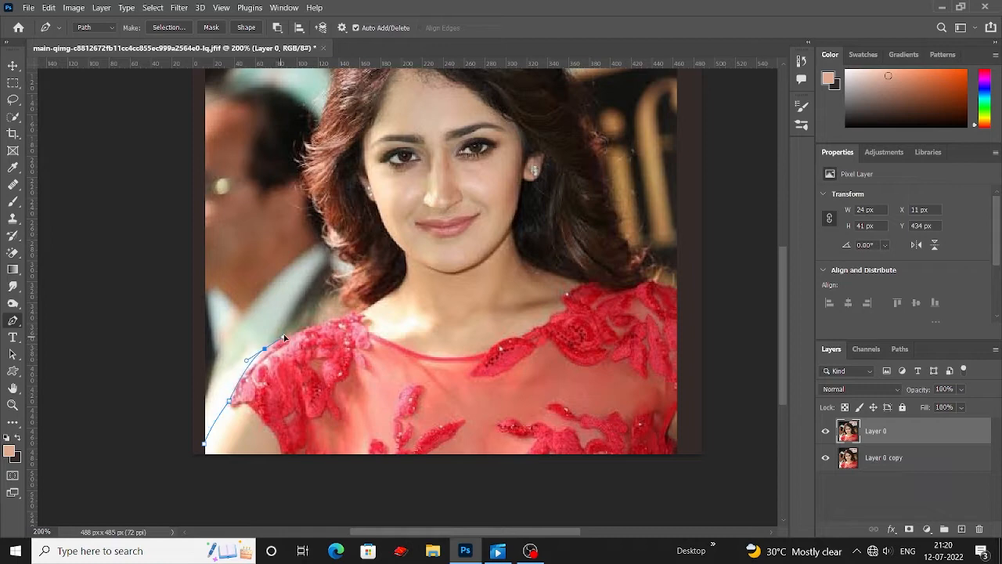
key(ctrl+z)
drag(275, 343, 312, 309)
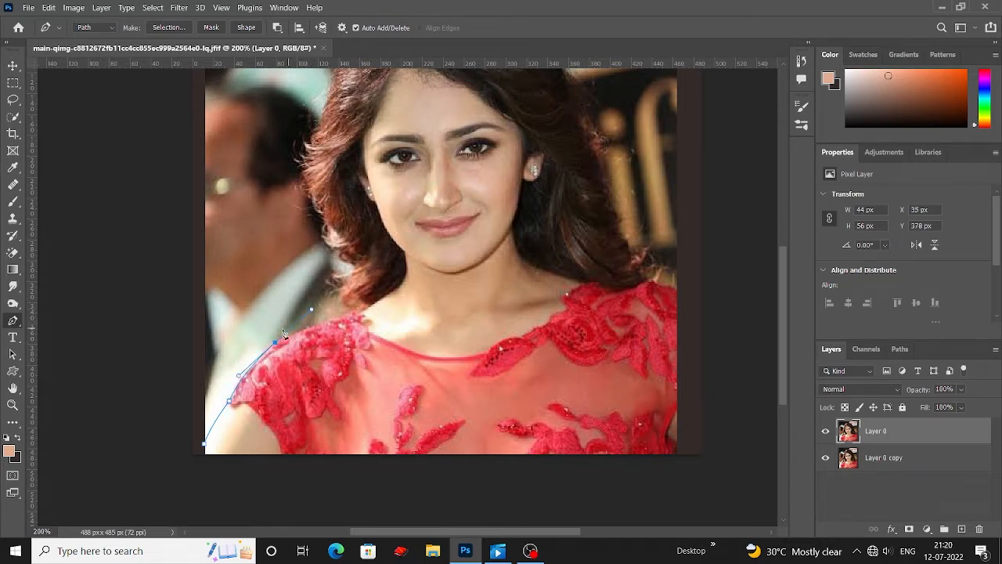
click(346, 317)
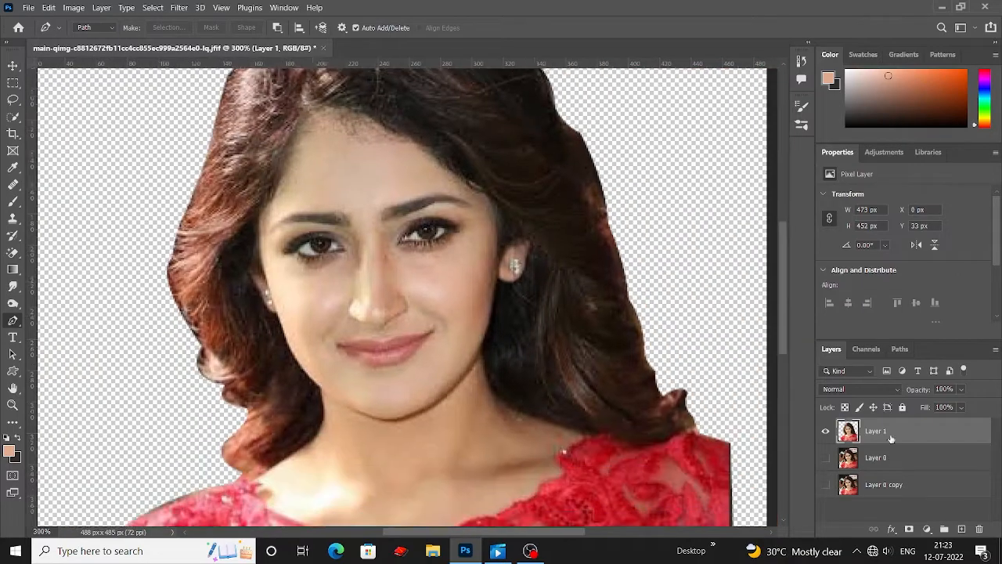
Step: Sharpen the cut-out woman on Layer 1 with the Unsharp Mask filter and apply a Noise filter to the same layer
click(180, 7)
mouse_move(193, 236)
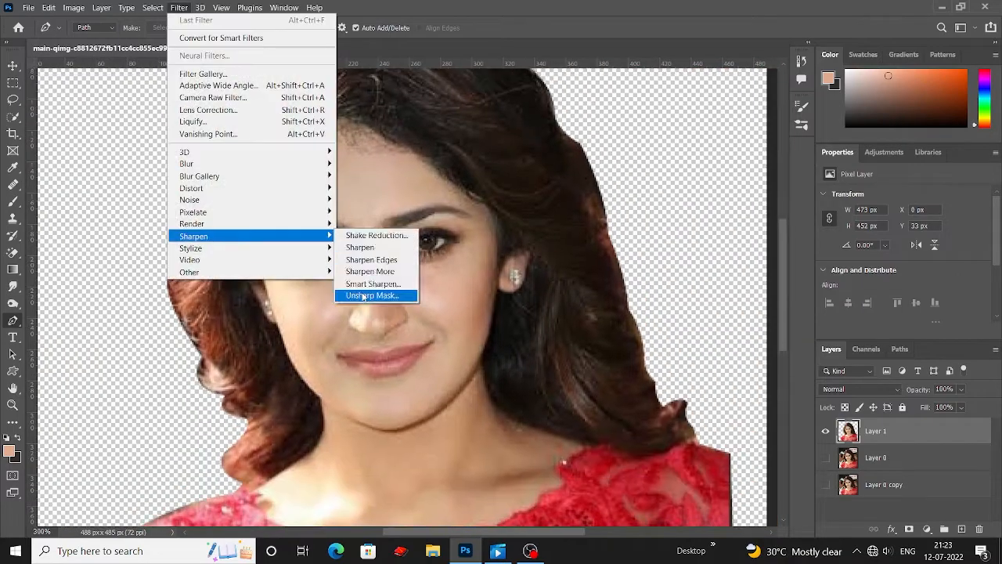
click(363, 296)
click(872, 173)
click(179, 7)
mouse_move(189, 199)
click(370, 200)
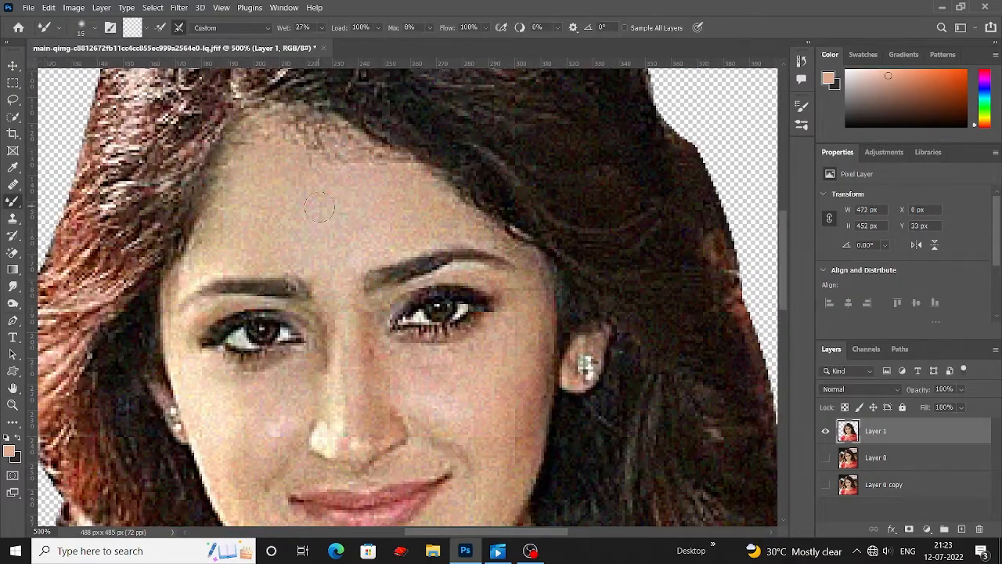
Step: Smooth the skin of the upper forehead below the hairline on Layer 1 with the Mixer Brush
scroll(348, 164, down, 1)
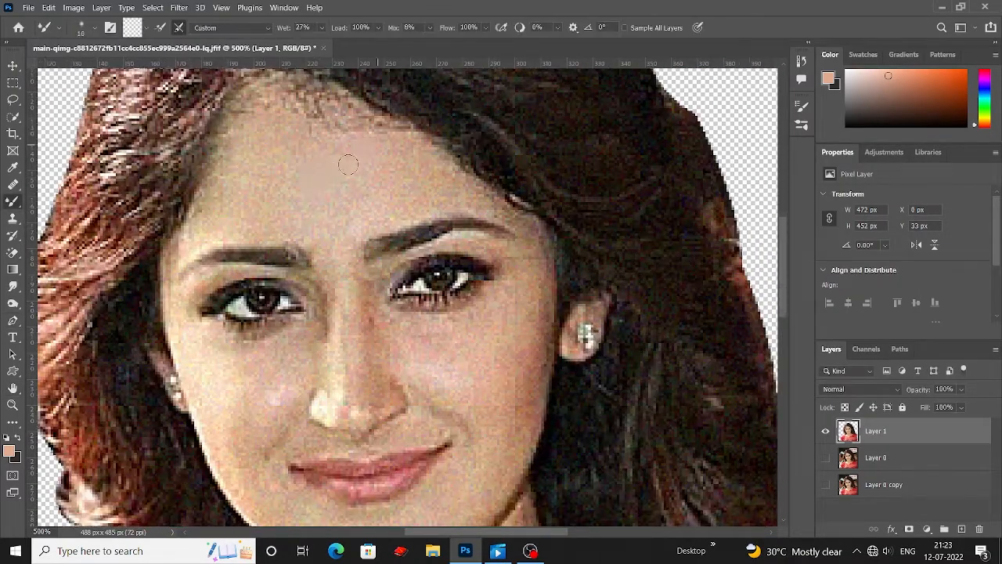
scroll(348, 164, up, 1)
scroll(409, 174, down, 1)
scroll(390, 206, left, 4)
scroll(390, 206, up, 2)
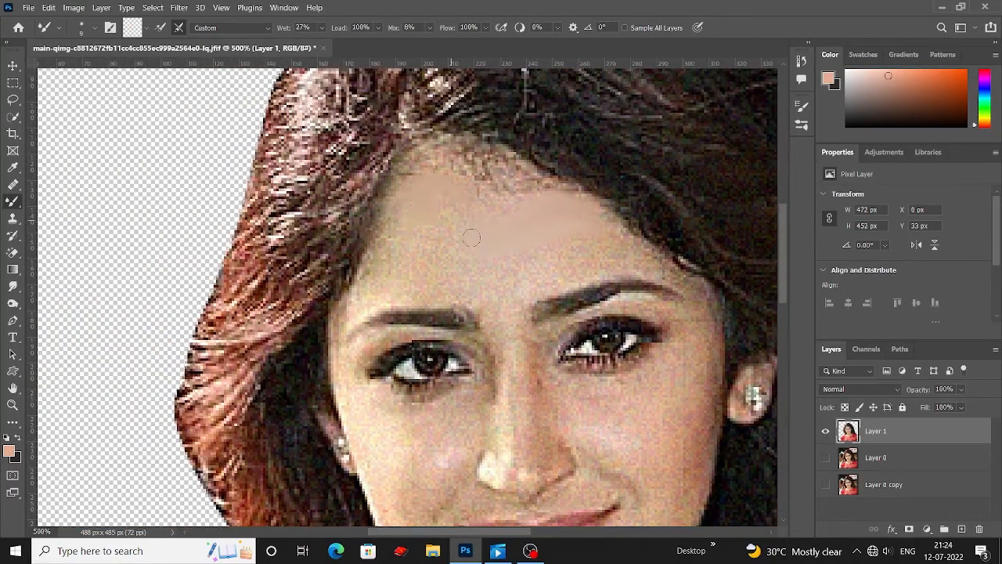
scroll(472, 237, down, 1)
scroll(450, 180, down, 1)
scroll(439, 200, up, 1)
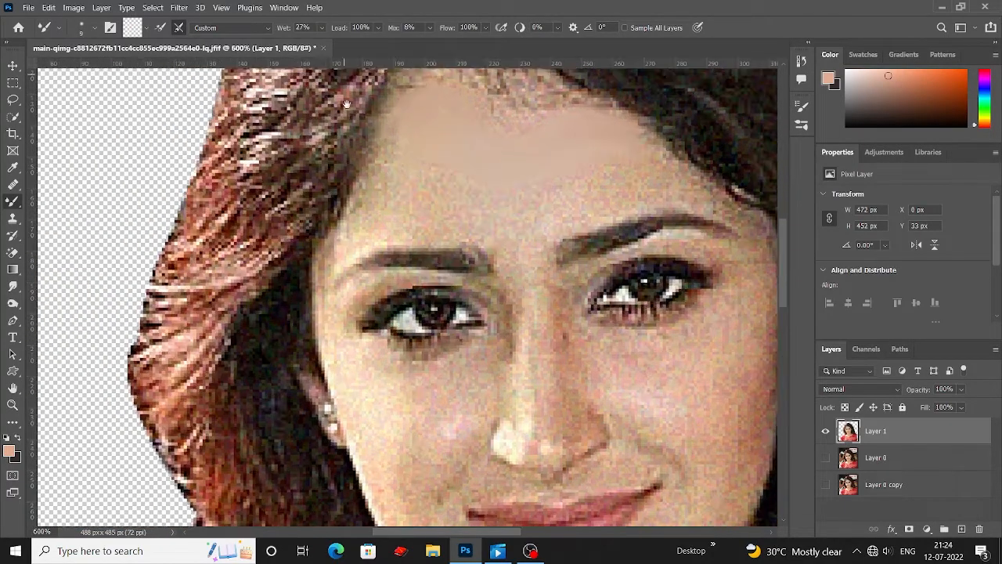
Step: Blend the forehead skin down to the eyebrow on the photo's left side with a small Mixer Brush
scroll(431, 188, down, 1)
scroll(424, 176, up, 1)
drag(482, 105, 487, 133)
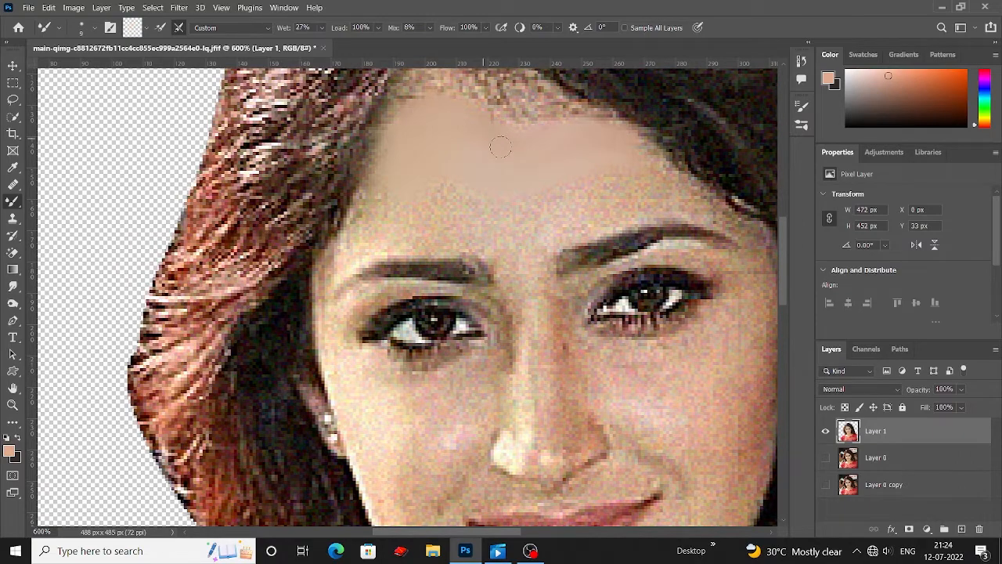
scroll(501, 147, down, 1)
scroll(476, 163, down, 1)
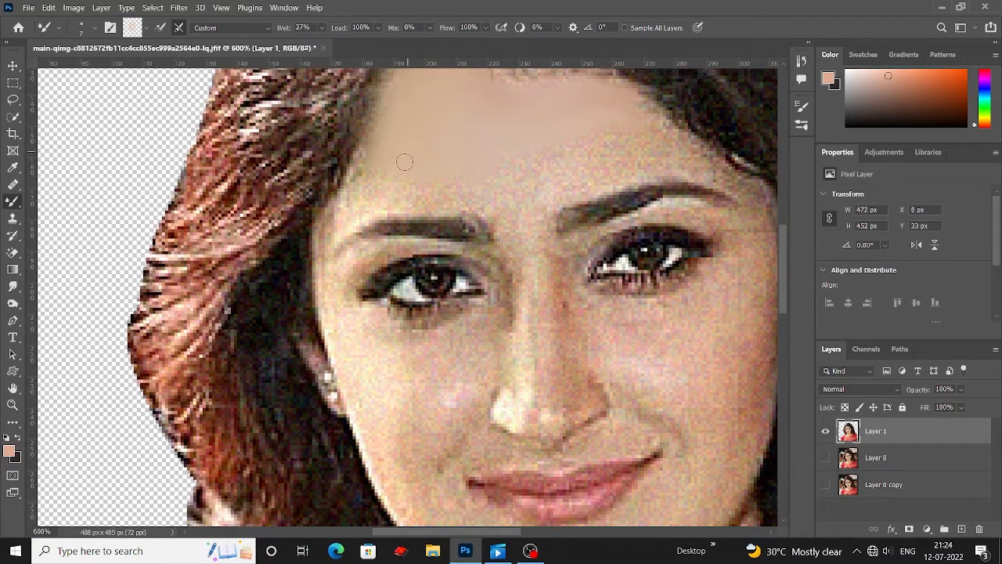
scroll(404, 162, down, 1)
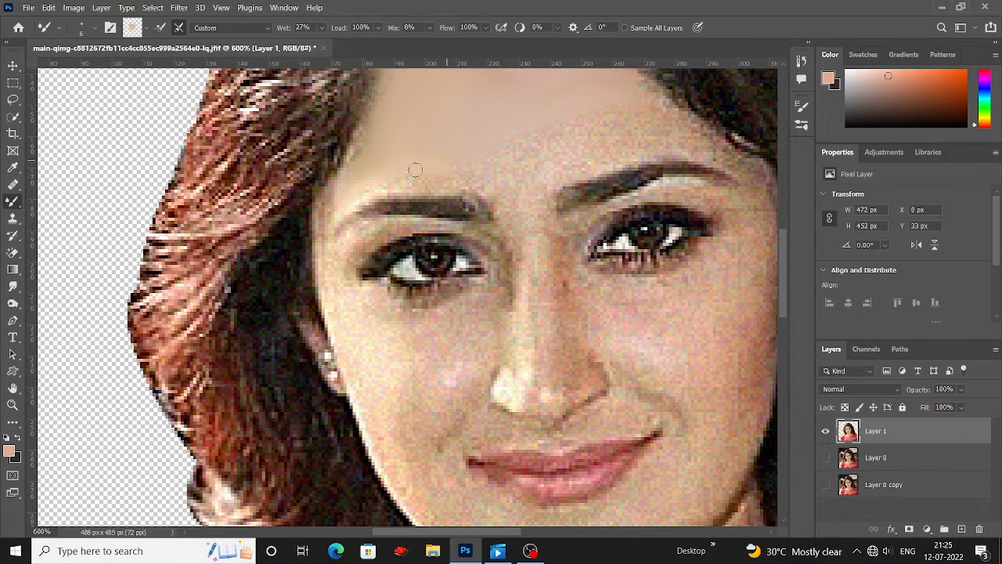
Step: Smooth the forehead above the eyebrow on the photo's right side and towards the gap between the brows
scroll(420, 167, up, 1)
scroll(537, 162, up, 1)
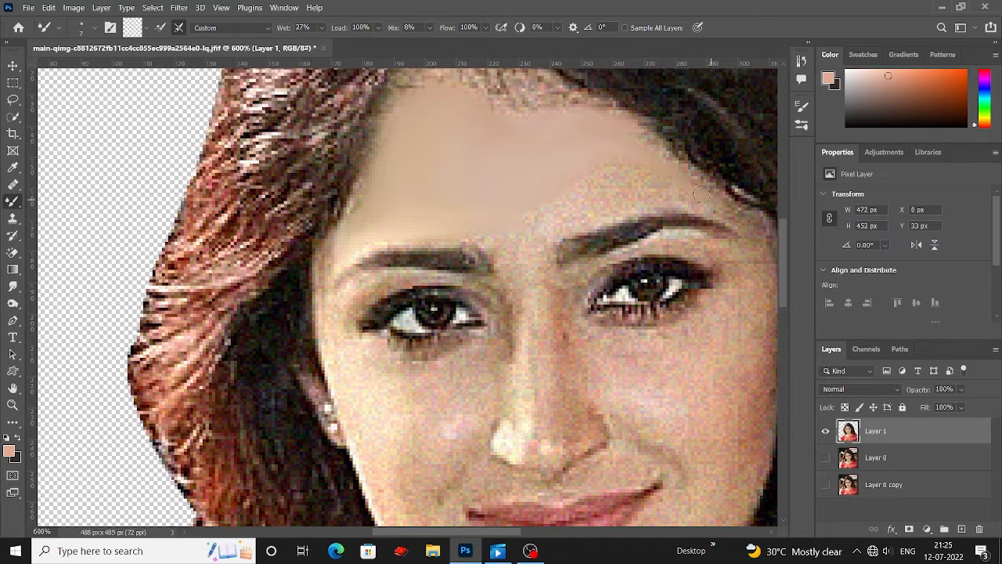
scroll(572, 152, down, 1)
scroll(578, 149, down, 1)
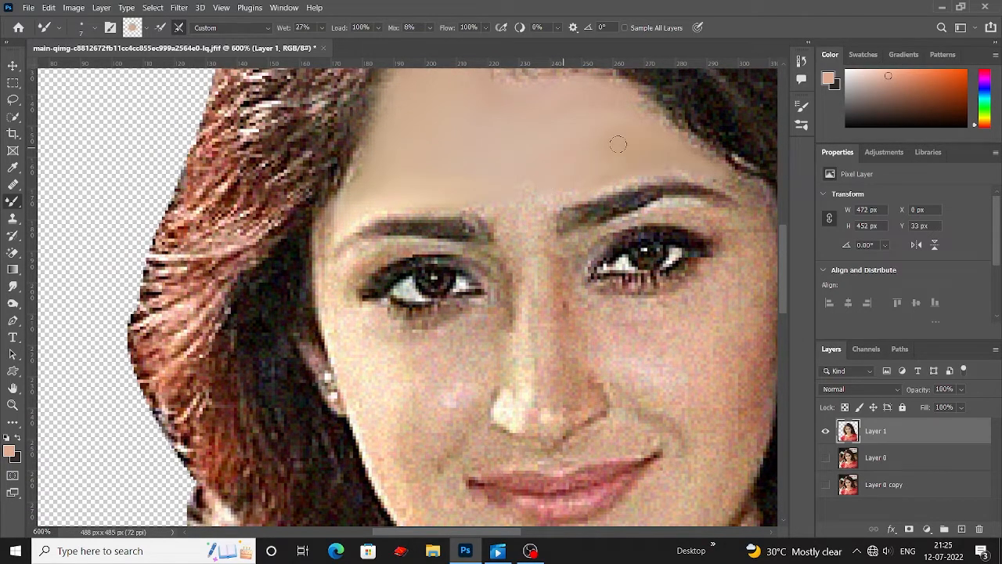
scroll(525, 167, up, 2)
scroll(583, 154, down, 5)
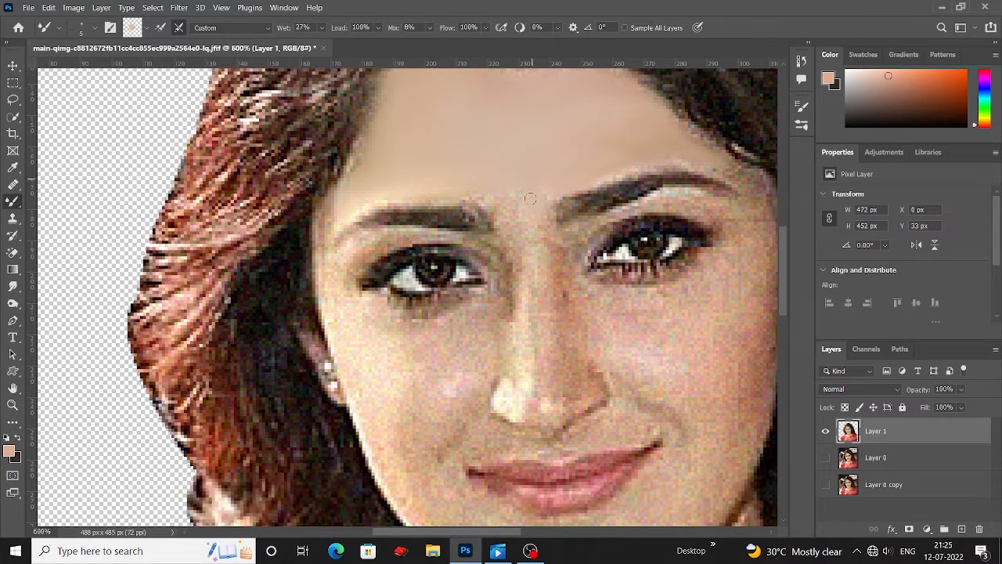
Step: Blend the skin between the eyebrows and along the bridge of the nose with small Mixer Brush strokes
scroll(529, 172, up, 2)
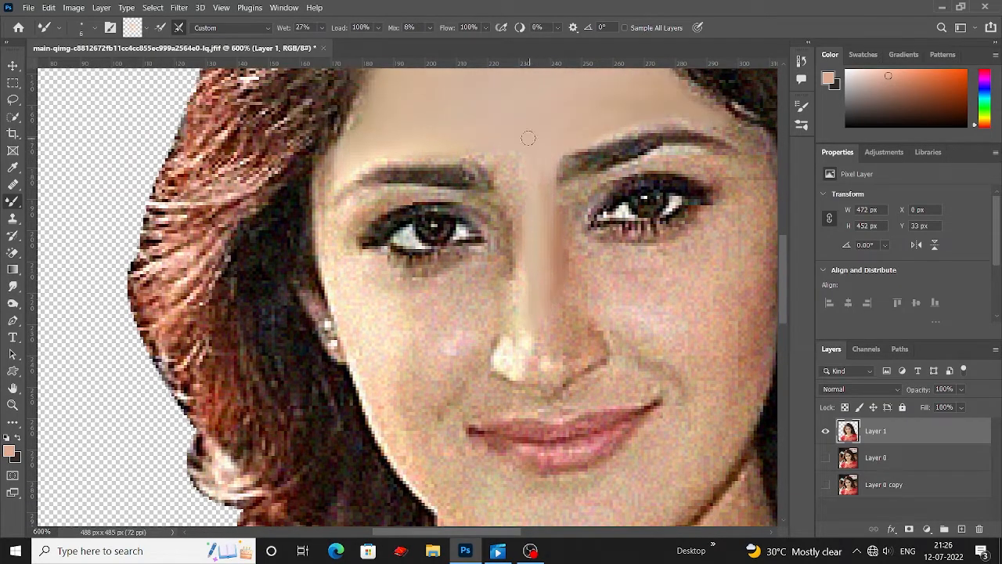
drag(515, 212, 521, 274)
key([)
scroll(544, 248, up, 1)
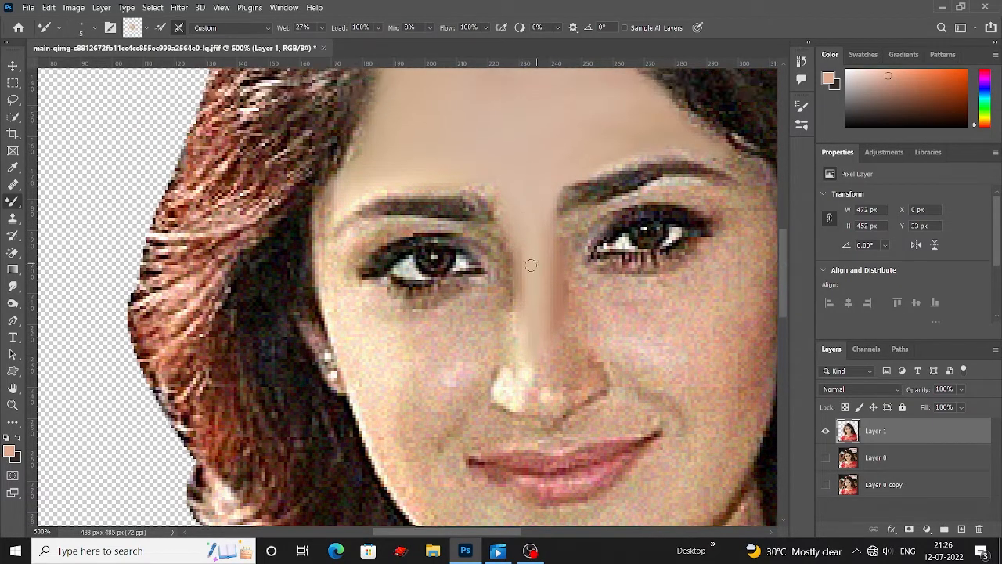
Step: Smooth the sides, tip and nostrils of the nose with the Mixer Brush, following its highlights and shadows
scroll(523, 282, down, 1)
click(517, 296)
scroll(509, 317, down, 1)
mouse_move(501, 335)
mouse_down()
mouse_move(526, 344)
mouse_move(522, 313)
mouse_up()
scroll(548, 298, down, 1)
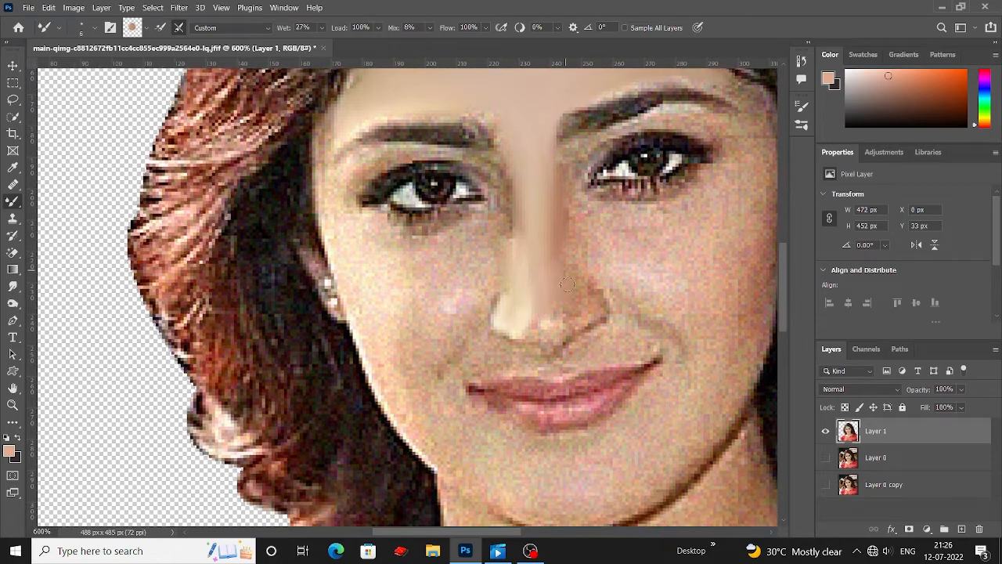
scroll(548, 329, up, 2)
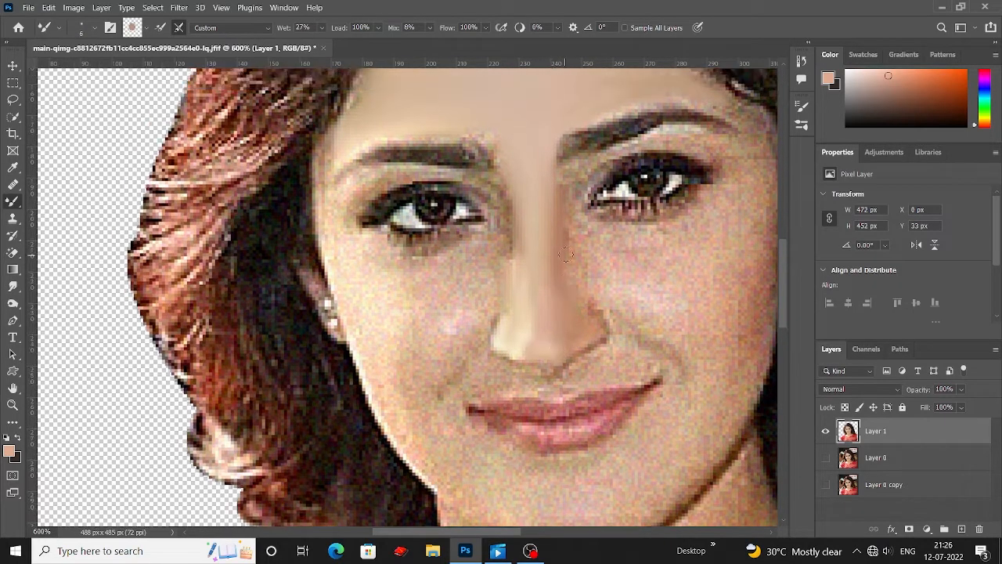
Step: Smooth the outer cheek on the photo's right side, from the jaw up beside the eye, with a larger Mixer Brush
key(])
scroll(510, 350, right, 3)
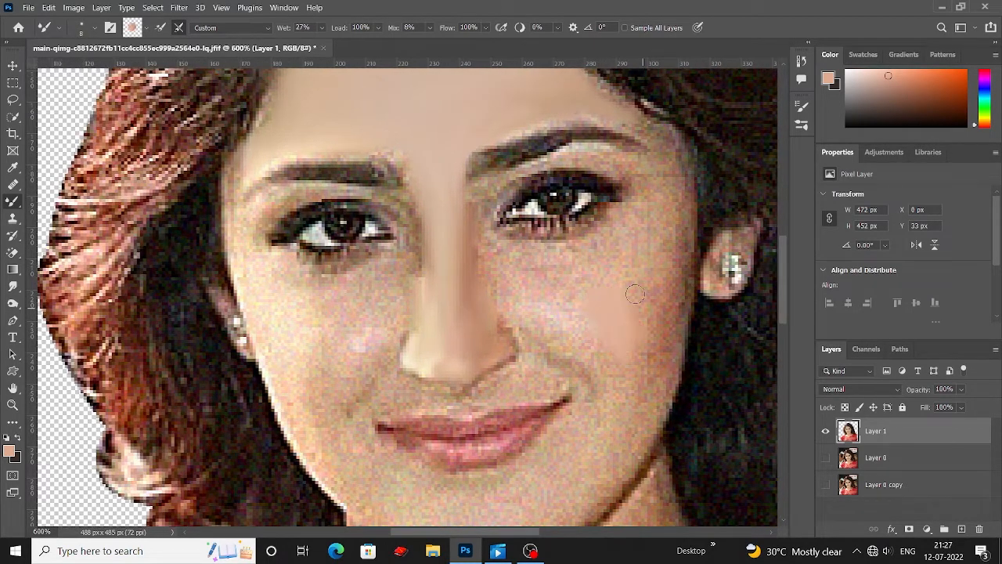
scroll(645, 353, down, 1)
scroll(641, 364, up, 1)
scroll(634, 329, up, 1)
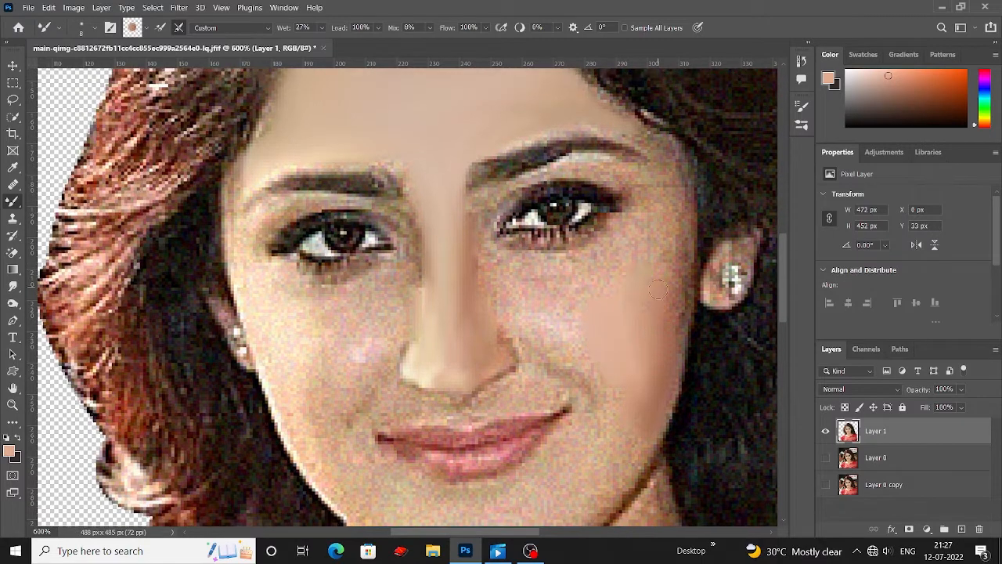
scroll(644, 251, up, 1)
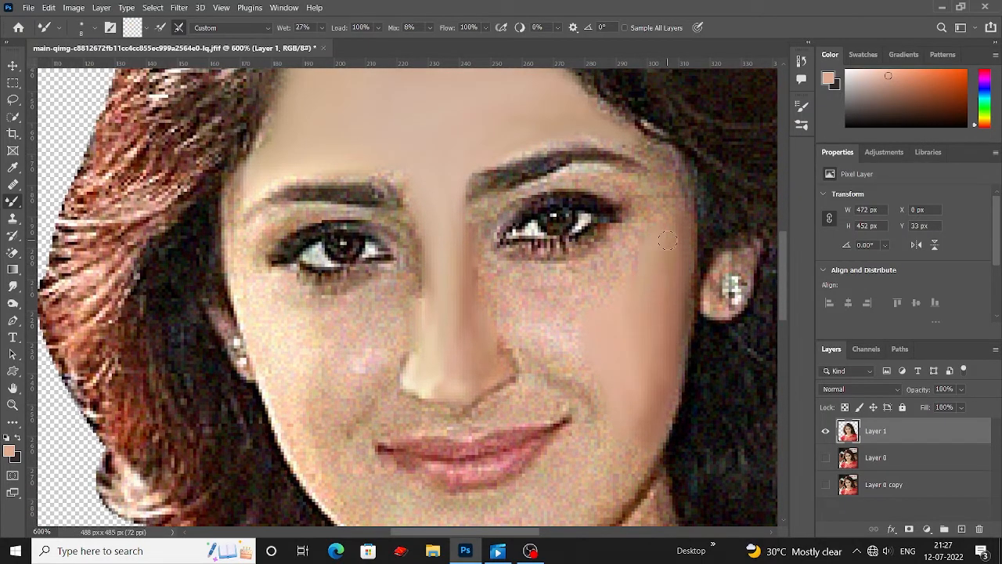
Step: Blend the inner cheek beside the nose, the smile line and the skin past the corner of the mouth on the photo's right side
scroll(667, 240, down, 2)
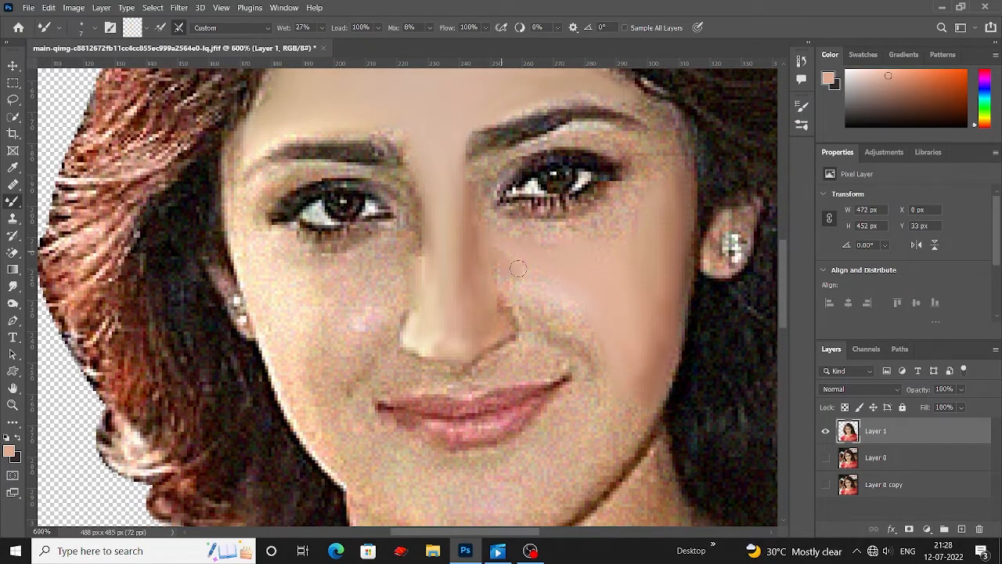
mouse_move(518, 269)
mouse_down()
mouse_move(504, 290)
mouse_move(496, 272)
mouse_move(497, 296)
mouse_move(576, 350)
mouse_move(561, 321)
mouse_move(597, 358)
mouse_up()
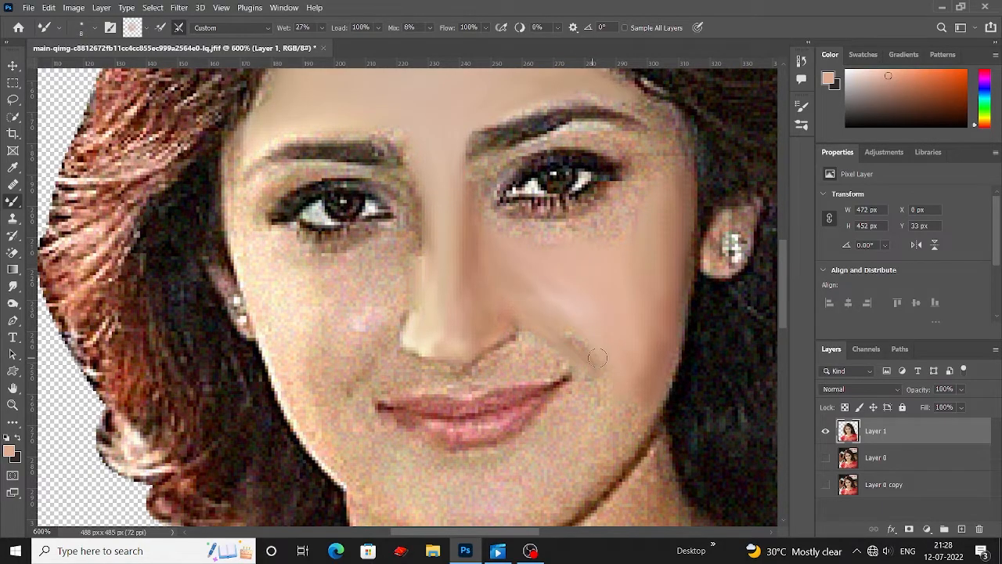
scroll(598, 357, down, 2)
scroll(588, 319, down, 2)
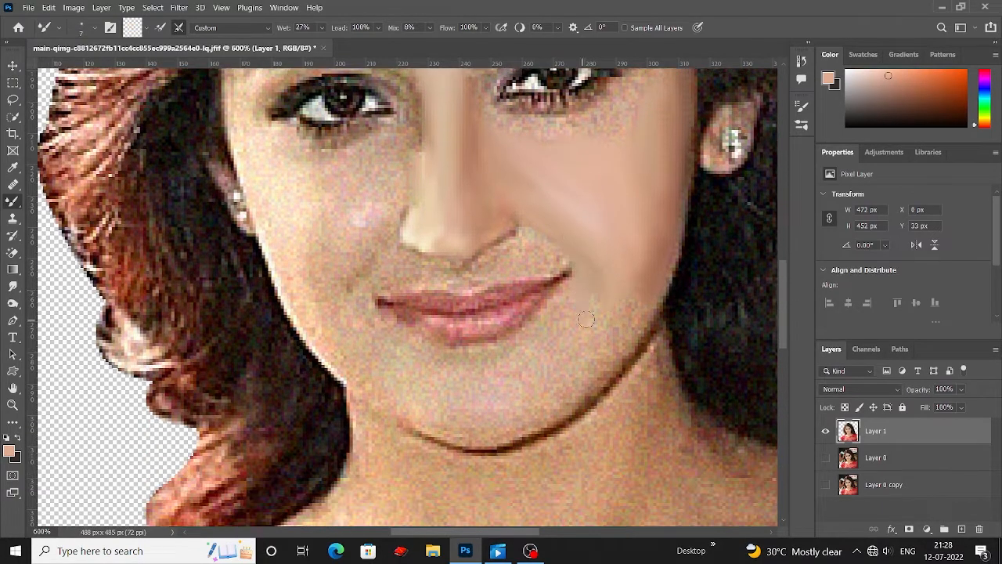
mouse_move(638, 307)
mouse_down()
mouse_move(621, 337)
mouse_move(603, 315)
mouse_up()
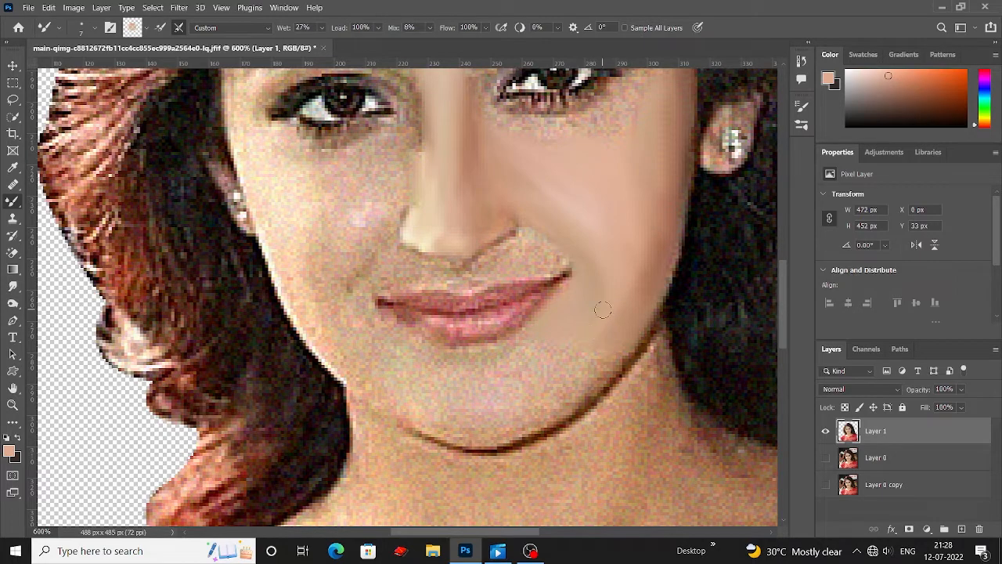
Step: Smooth the cheek on the photo's left side with the Mixer Brush, from below the eye down past the smile line
scroll(646, 270, down, 2)
scroll(305, 225, up, 2)
mouse_move(305, 226)
mouse_down()
mouse_move(379, 253)
mouse_move(353, 270)
mouse_move(336, 259)
mouse_move(362, 238)
mouse_move(351, 266)
mouse_move(303, 271)
mouse_move(336, 275)
mouse_move(313, 226)
mouse_move(315, 236)
mouse_move(274, 242)
mouse_move(290, 292)
mouse_move(307, 268)
mouse_move(261, 296)
mouse_move(268, 276)
mouse_move(316, 238)
mouse_move(312, 287)
mouse_move(320, 281)
mouse_move(329, 321)
mouse_up()
scroll(352, 258, up, 2)
key(])
scroll(344, 270, down, 1)
scroll(312, 270, down, 1)
key([)
scroll(312, 288, down, 2)
scroll(342, 267, up, 1)
key([)
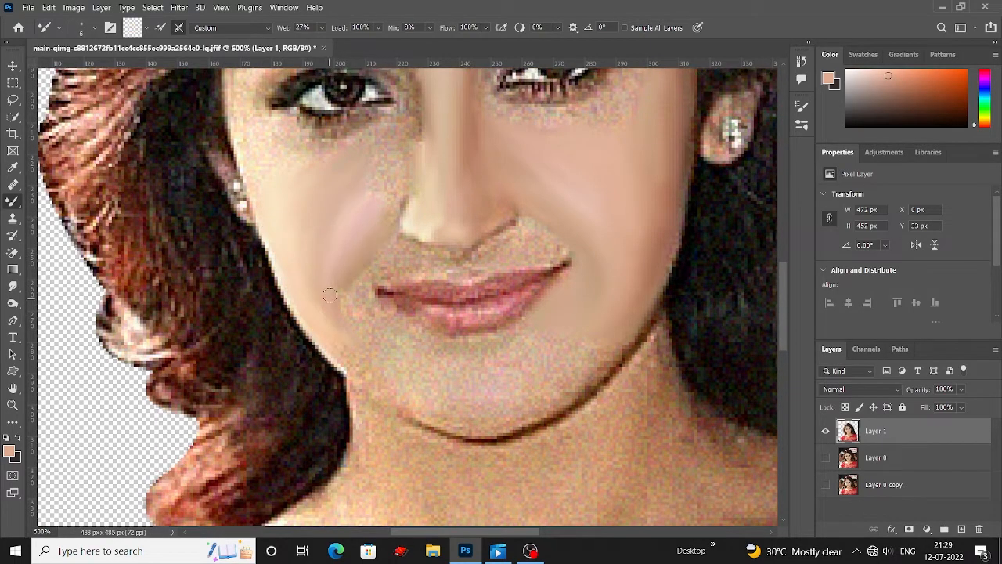
Step: Blend the chin, the skin below the lower lip and the jawline on both sides with the Mixer Brush
scroll(333, 290, down, 2)
scroll(367, 227, down, 1)
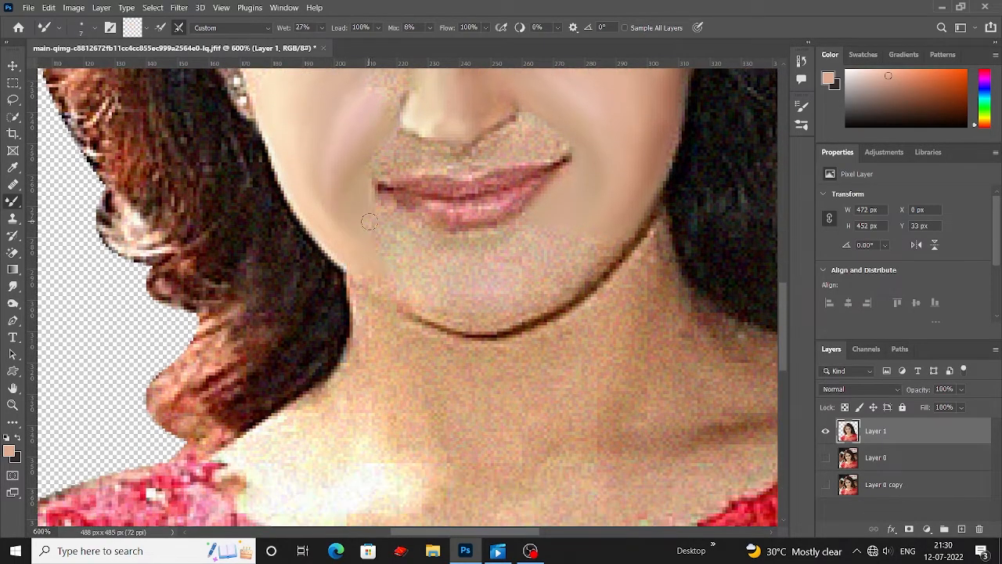
scroll(368, 222, down, 2)
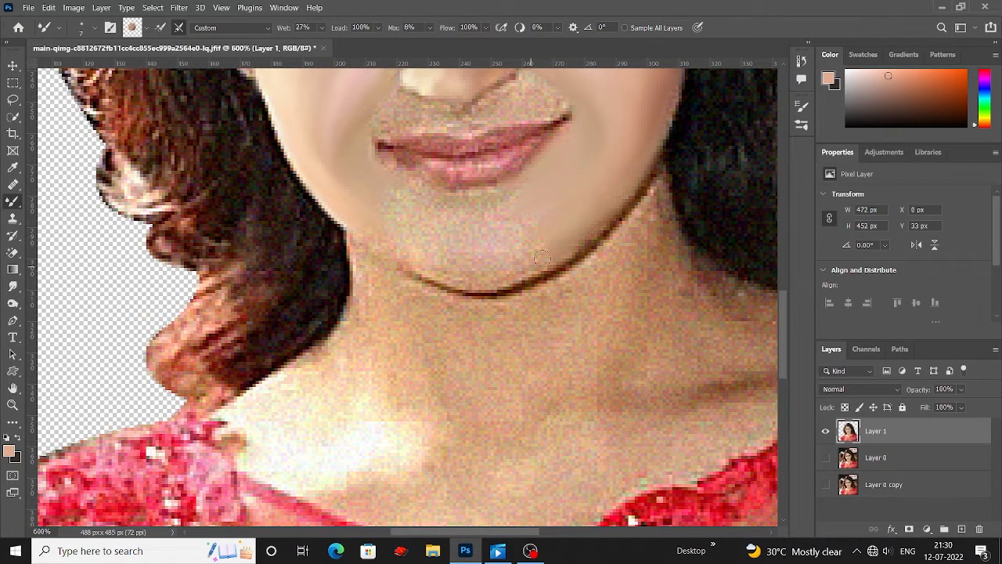
scroll(611, 175, up, 1)
scroll(611, 174, down, 1)
drag(403, 178, 383, 201)
scroll(384, 200, up, 3)
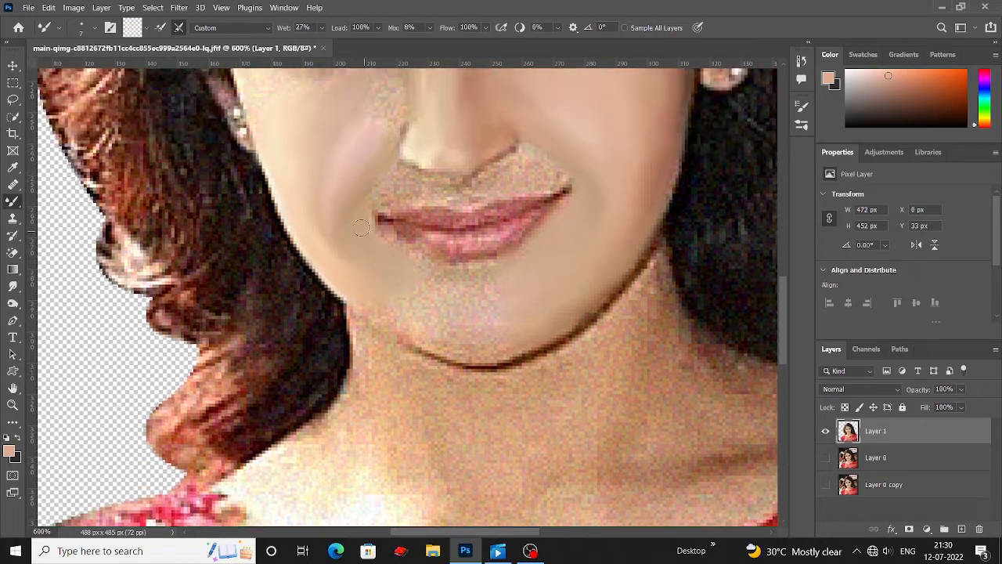
scroll(365, 259, down, 1)
scroll(391, 273, down, 1)
mouse_move(410, 273)
mouse_down()
mouse_move(409, 228)
mouse_move(499, 237)
mouse_up()
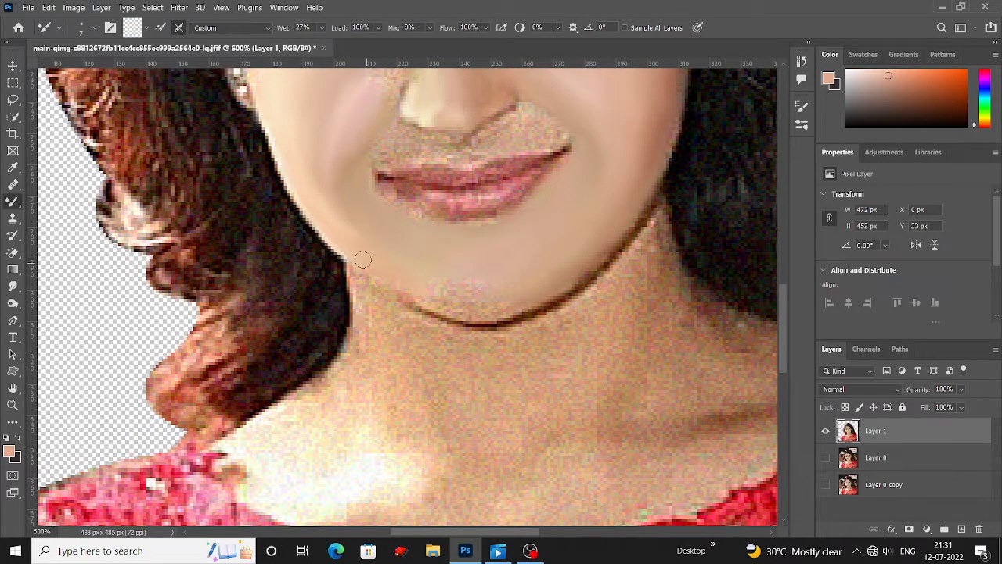
scroll(363, 260, down, 1)
drag(429, 228, 499, 268)
drag(409, 232, 535, 303)
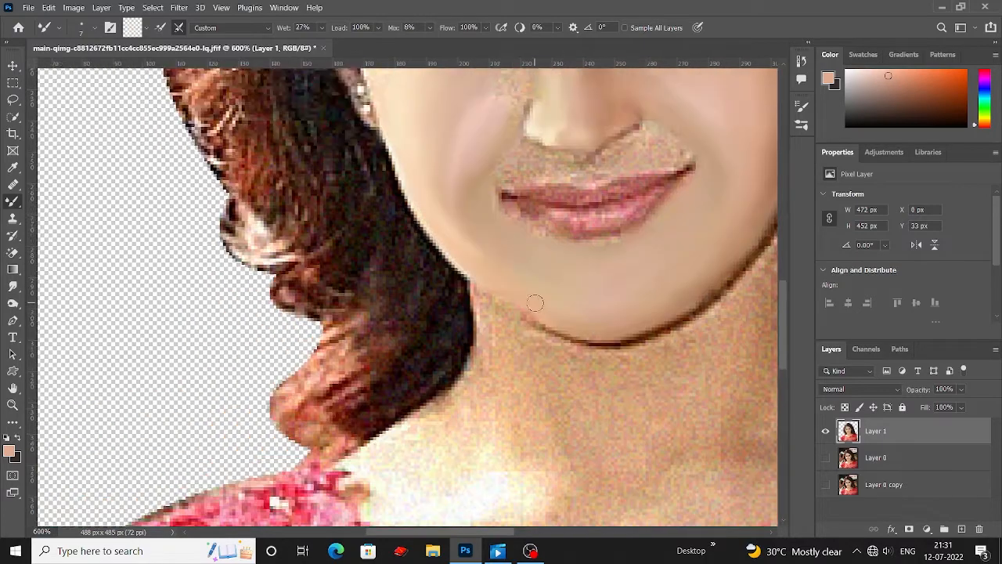
Step: Blend the pink highlight of the left-side cheek up toward the side of the nose
scroll(534, 303, up, 3)
scroll(535, 303, left, 1)
scroll(502, 258, right, 4)
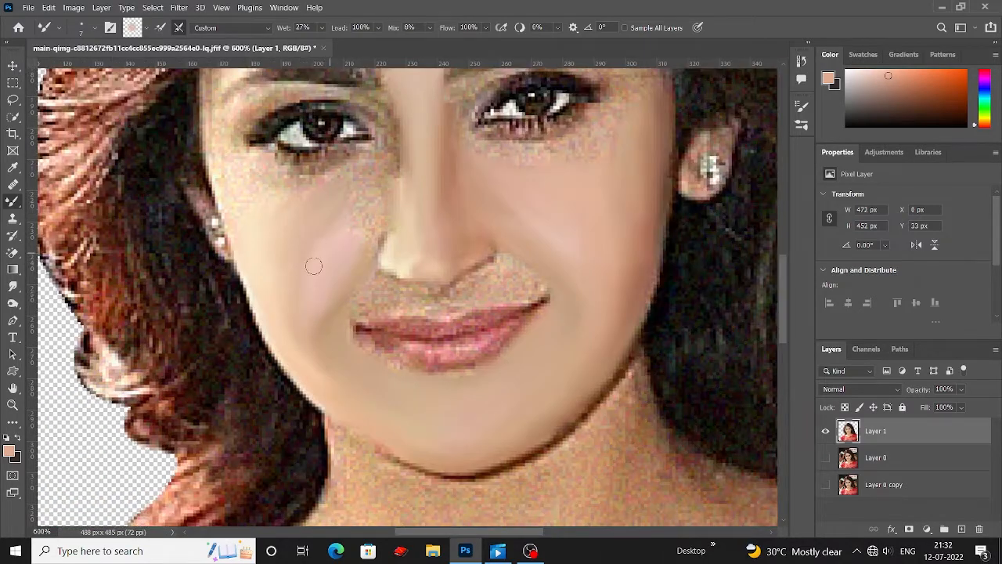
mouse_move(314, 267)
mouse_down()
mouse_move(346, 202)
mouse_move(386, 211)
mouse_up()
scroll(331, 230, down, 1)
scroll(375, 202, left, 1)
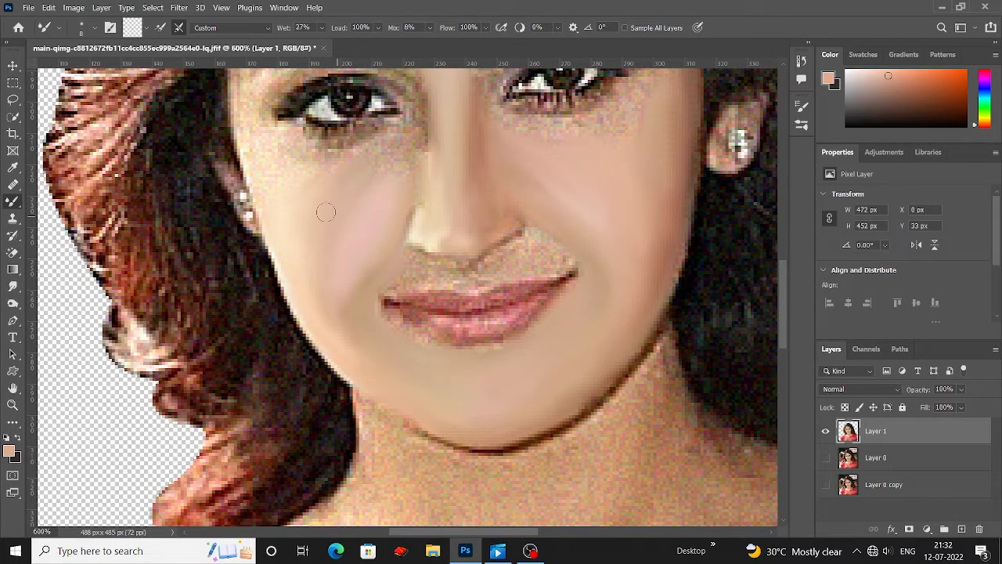
Step: Smooth the face edge above the ear and the skin under the left-side eye with a smaller Mixer Brush
scroll(326, 212, up, 4)
scroll(326, 212, left, 2)
key(bracketleft)
key(bracketleft)
key(bracketleft)
key(bracketleft)
scroll(311, 180, down, 2)
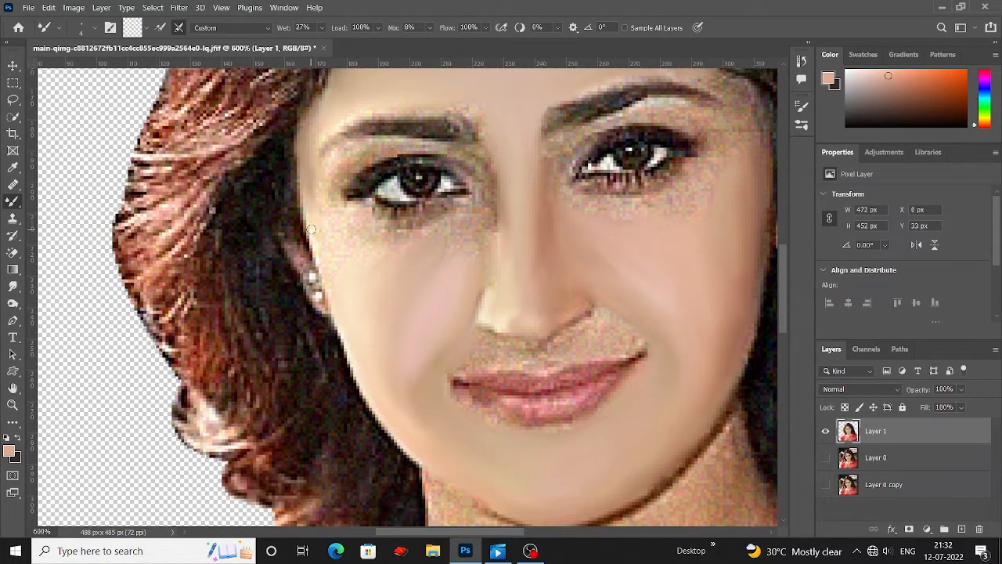
key(bracketright)
key(bracketright)
key(bracketright)
key(bracketright)
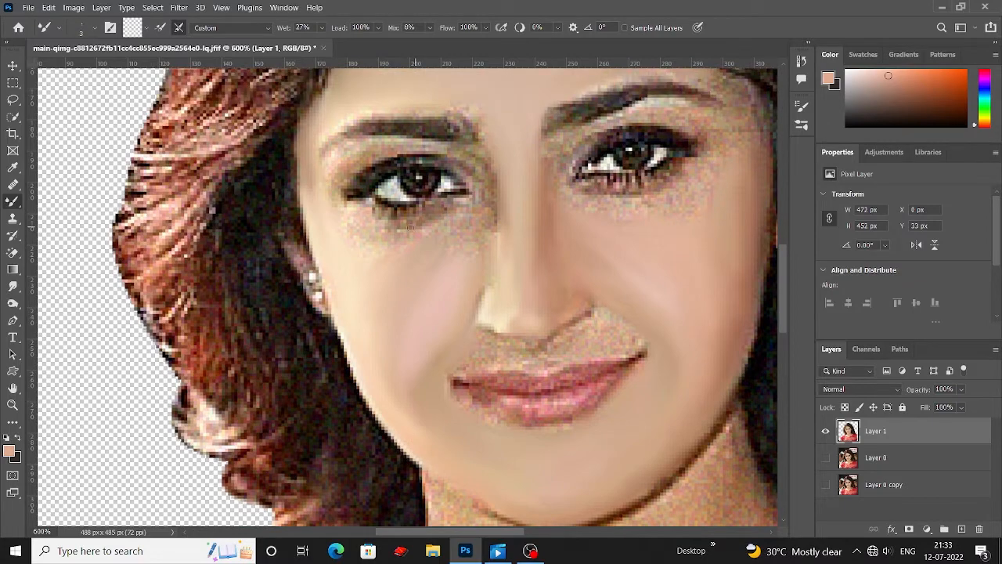
mouse_move(409, 226)
mouse_down()
mouse_move(379, 209)
mouse_move(392, 222)
mouse_move(344, 212)
mouse_move(338, 225)
mouse_move(407, 242)
mouse_move(398, 233)
mouse_move(416, 227)
mouse_move(395, 214)
mouse_move(395, 246)
mouse_up()
scroll(361, 252, down, 1)
scroll(394, 236, up, 3)
scroll(394, 237, right, 3)
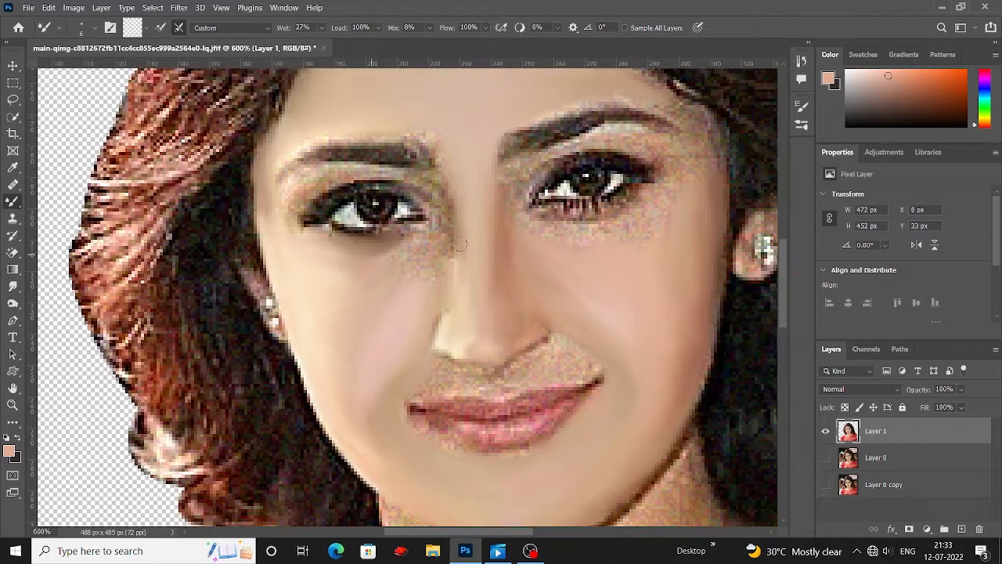
Step: Blend the side of the nose bridge down from the inner corner of the left-side eye
scroll(459, 245, up, 1)
key(bracketleft)
drag(451, 201, 445, 265)
scroll(462, 272, down, 2)
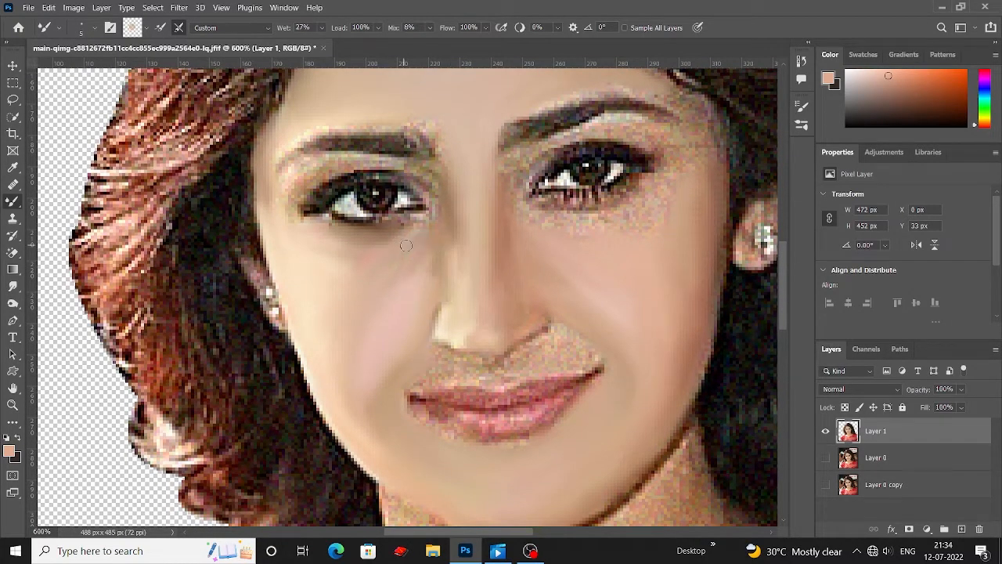
scroll(409, 258, up, 1)
scroll(444, 273, up, 1)
Step: Smooth the temple and the skin beyond the outer corner of the eye on the photo's right side
scroll(443, 273, right, 4)
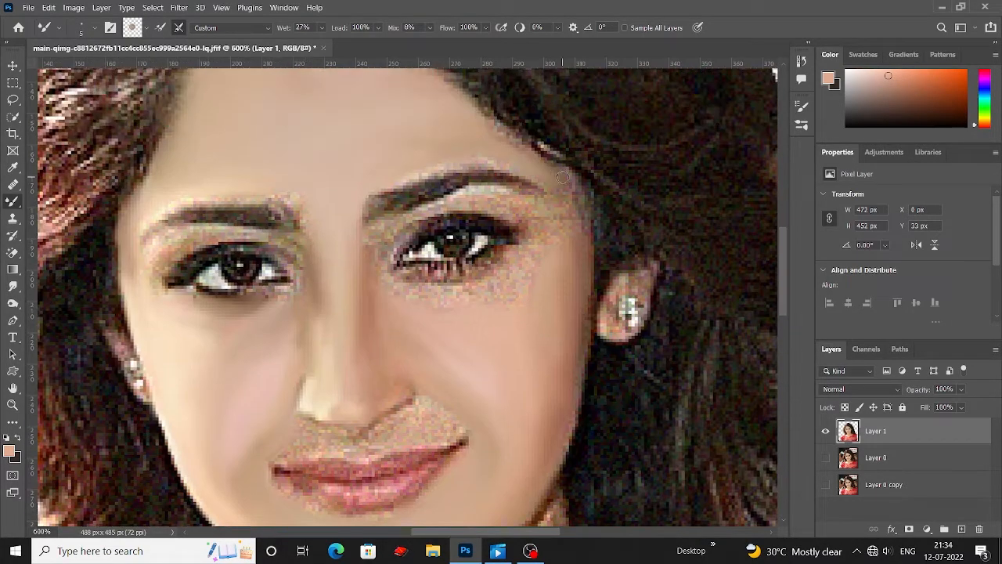
scroll(561, 280, down, 1)
scroll(490, 315, up, 1)
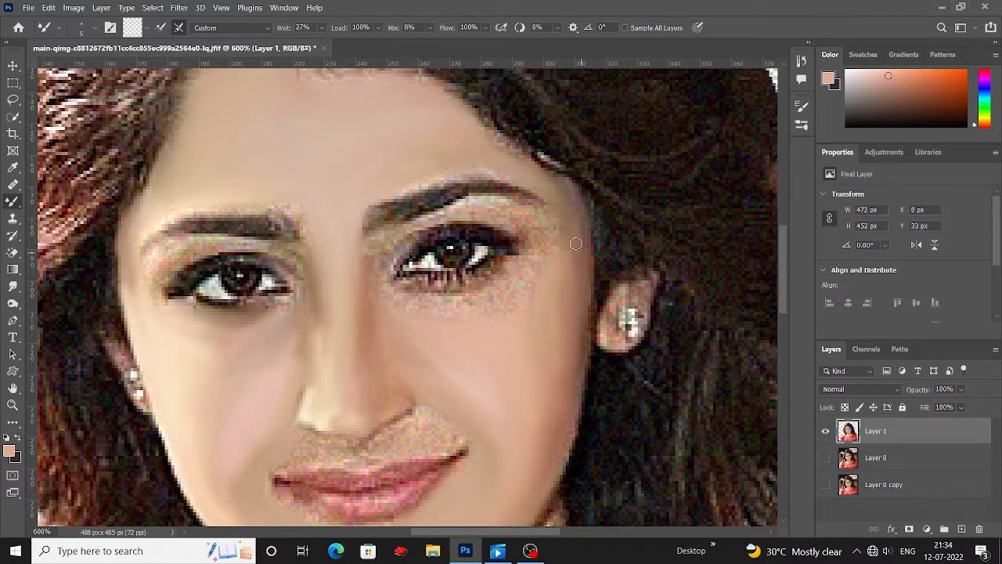
scroll(584, 329, down, 3)
scroll(573, 309, up, 1)
scroll(483, 268, up, 2)
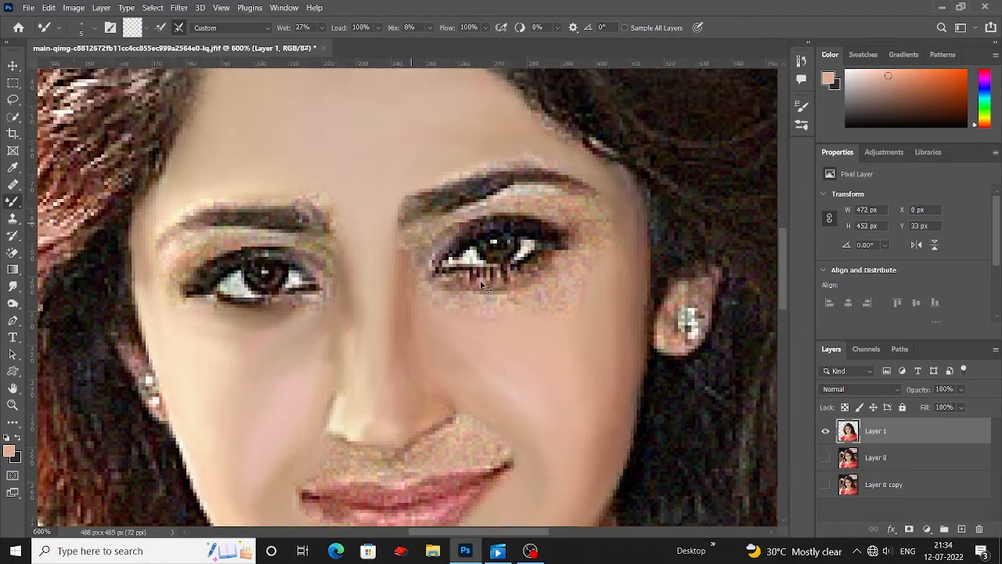
Step: Blend the grainy skin under the right-side eye into the cheek with a small Mixer Brush
scroll(537, 89, right, 3)
key(bracketleft)
scroll(383, 292, up, 1)
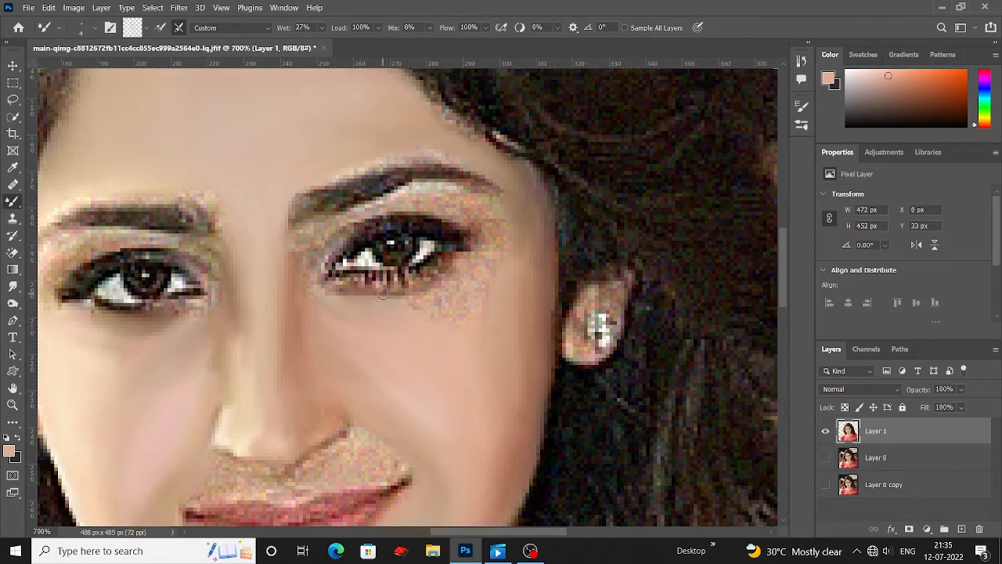
scroll(493, 263, down, 1)
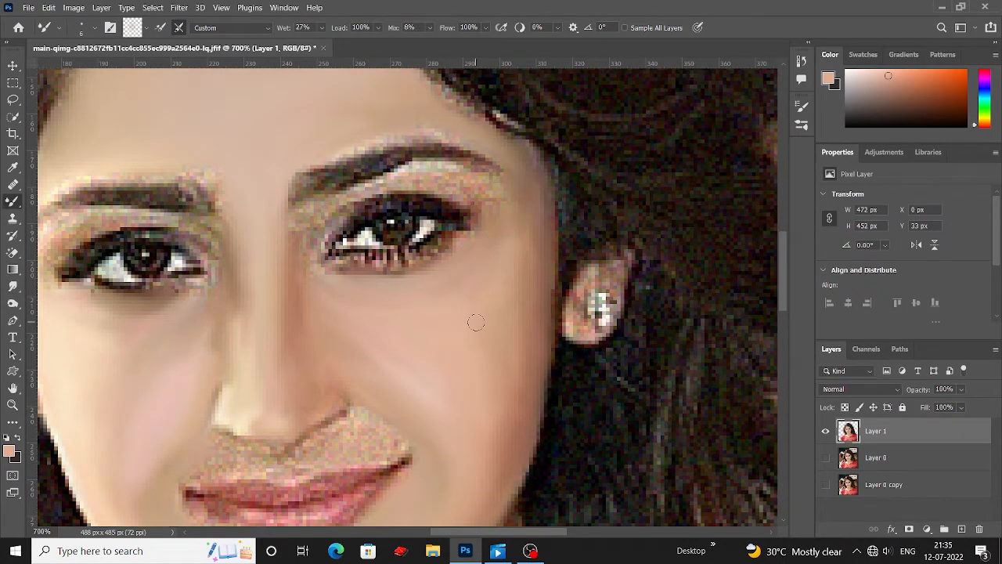
Step: Blend the forehead skin just above the right-side eyebrow with a 4 px Mixer Brush
scroll(439, 365, left, 5)
scroll(439, 365, up, 3)
key(bracketleft)
key(bracketleft)
mouse_move(439, 365)
mouse_down()
mouse_move(349, 378)
mouse_move(314, 363)
mouse_up()
scroll(315, 363, up, 2)
scroll(514, 241, right, 3)
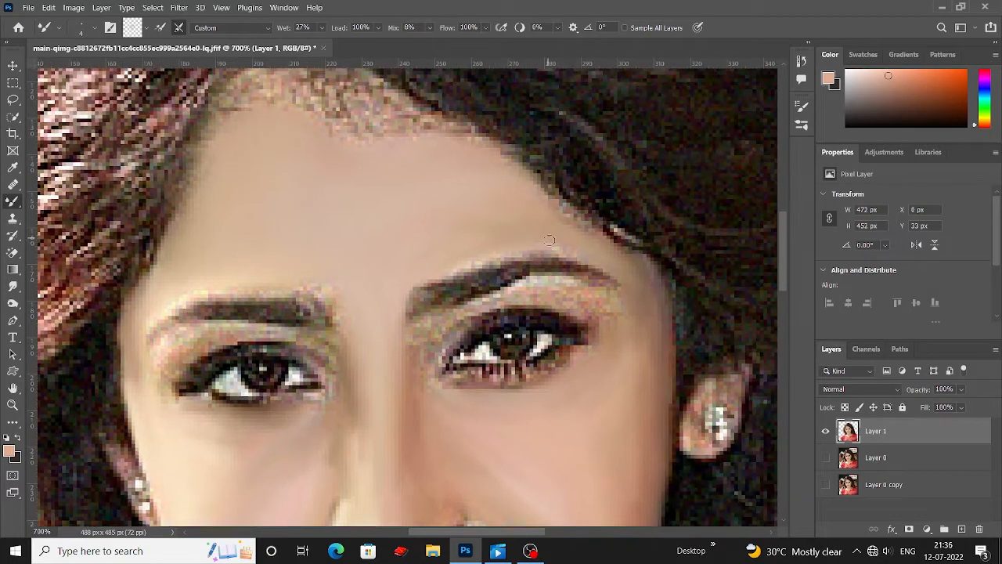
drag(585, 260, 569, 255)
Step: Smooth the right-side eyebrow along its length with a 2 px Mixer Brush
key(bracketleft)
key(bracketleft)
mouse_move(427, 301)
mouse_down()
mouse_move(450, 282)
mouse_move(460, 298)
mouse_move(554, 272)
mouse_up()
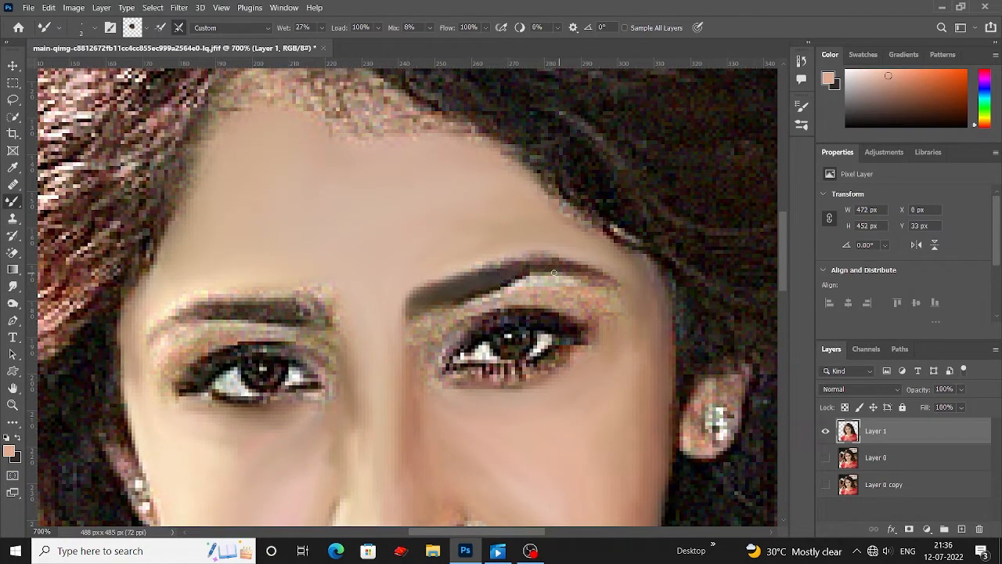
scroll(452, 282, down, 1)
Step: Blend the upper eyelid between the right-side eyebrow and eye, including the inner corner, with a 4 px Mixer Brush
key(bracketright)
key(bracketright)
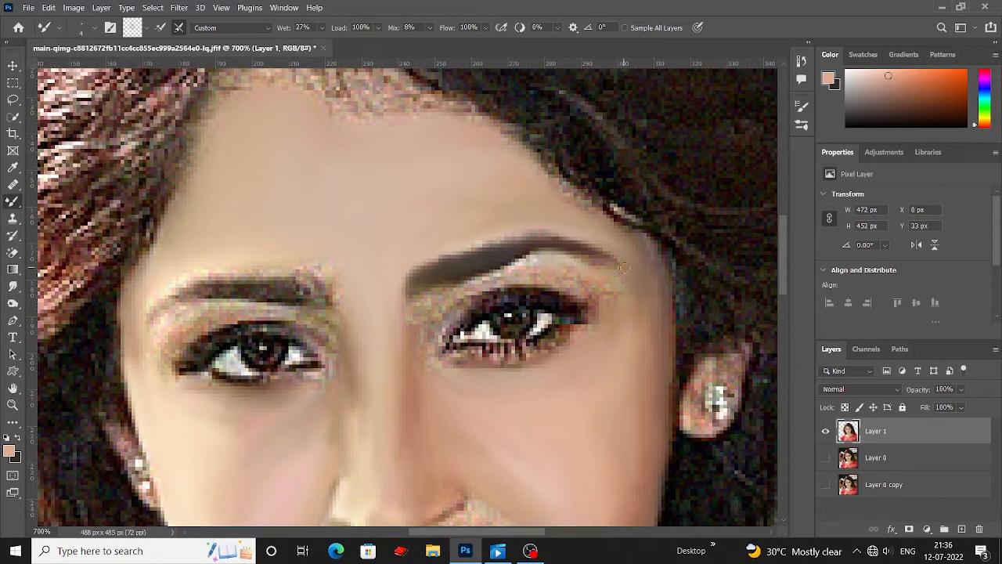
mouse_move(565, 269)
mouse_down()
mouse_move(510, 266)
mouse_move(585, 301)
mouse_move(484, 291)
mouse_move(423, 305)
mouse_up()
scroll(585, 300, up, 1)
scroll(419, 320, down, 1)
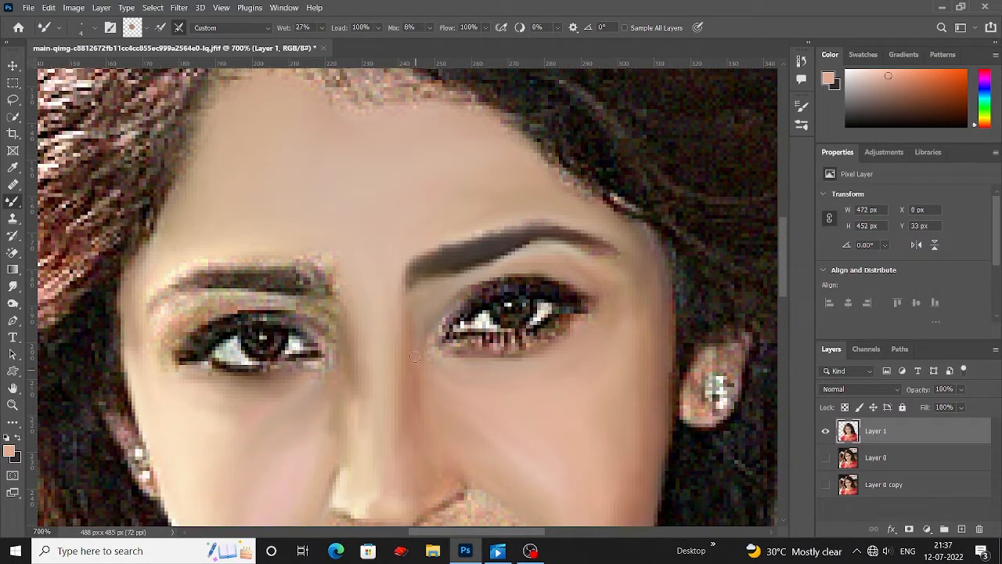
scroll(501, 297, down, 1)
Step: Blend the skin above the left-side eyebrow and smooth the eyebrow itself with a 2 px Mixer Brush
drag(335, 294, 443, 293)
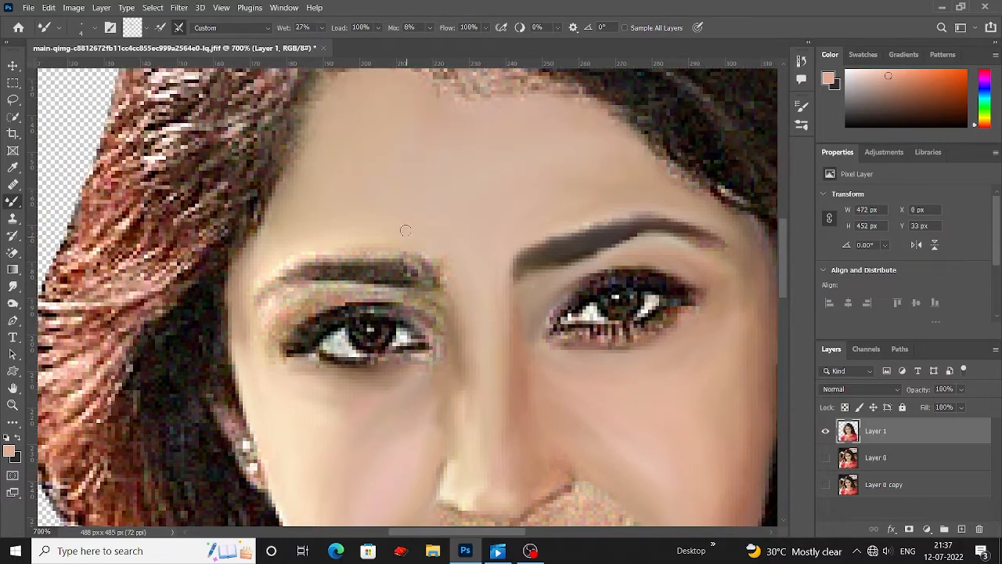
scroll(452, 231, down, 2)
drag(351, 216, 311, 222)
scroll(445, 224, down, 1)
key([)
mouse_move(427, 215)
mouse_down()
mouse_move(346, 205)
mouse_move(408, 205)
mouse_move(417, 223)
mouse_move(307, 220)
mouse_up()
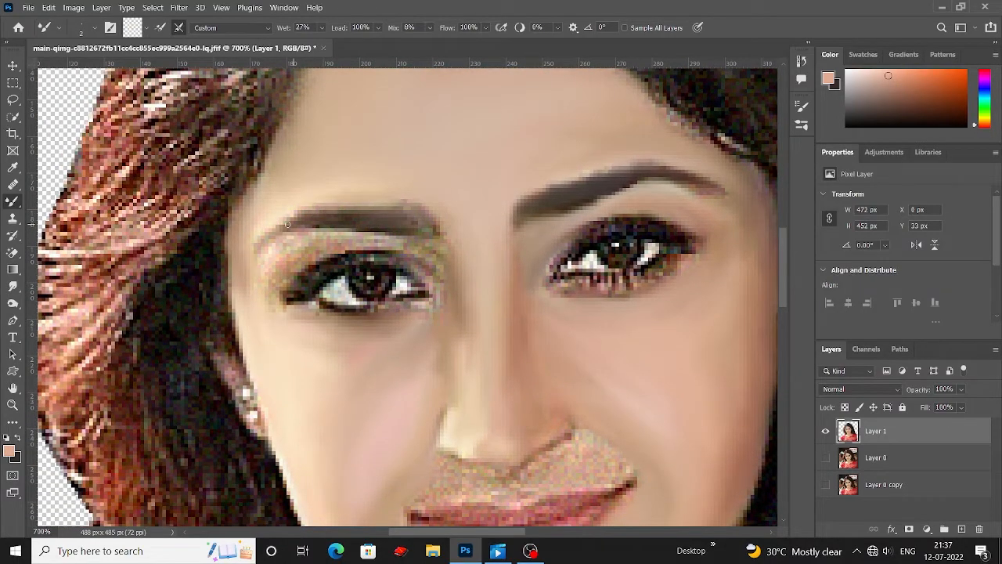
Step: Smooth the upper eyelid and the skin around both corners of the left-side eye with a 2–3 px Mixer Brush
scroll(287, 225, down, 1)
scroll(407, 243, left, 4)
scroll(547, 265, up, 2)
key(])
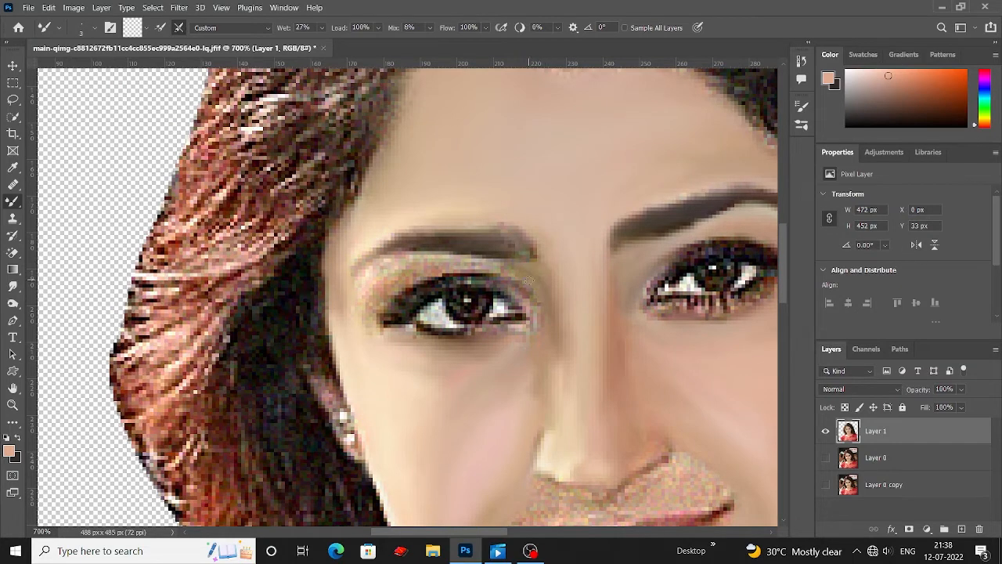
scroll(372, 250, down, 1)
key([)
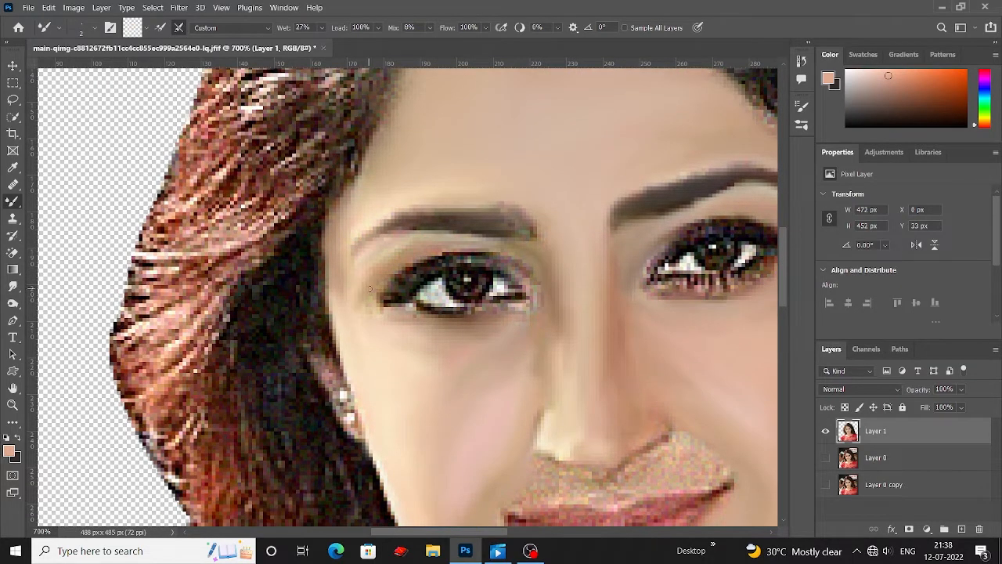
scroll(393, 270, up, 1)
key([)
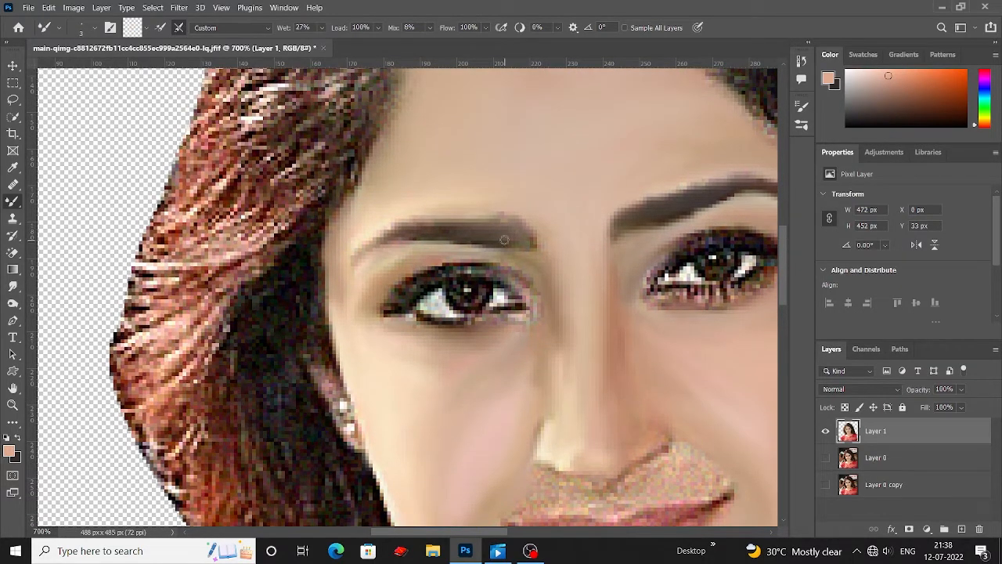
scroll(504, 239, down, 3)
drag(507, 263, 525, 267)
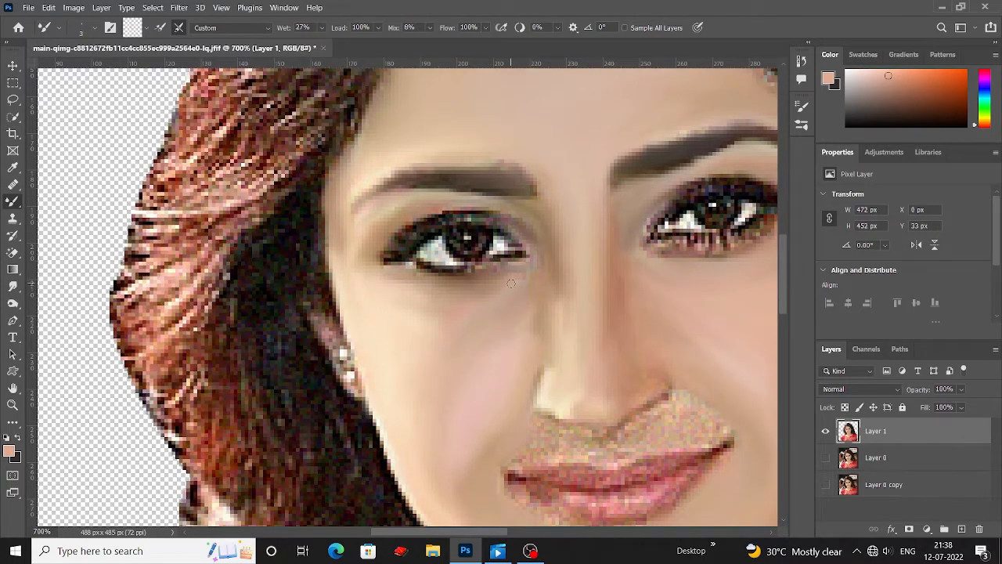
Step: Even out the left-side cheek between the eye and the jaw with a larger Mixer Brush
scroll(477, 345, down, 2)
key(])
key(])
key(])
key(])
key(])
key(])
key(])
key(])
mouse_move(474, 393)
mouse_down()
mouse_move(470, 299)
mouse_move(389, 306)
mouse_up()
key(])
key(])
scroll(370, 301, down, 1)
key([)
key([)
key([)
key([)
key([)
key([)
key([)
key([)
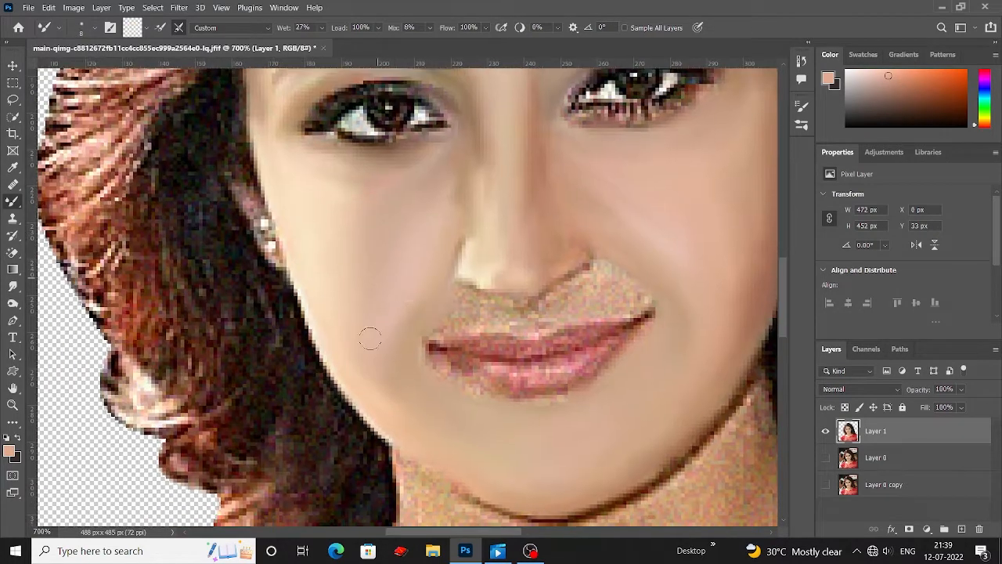
Step: Blend the skin between the nose and the upper lip, including the fold beside the nostril
mouse_move(547, 295)
mouse_down()
mouse_move(477, 266)
mouse_move(556, 250)
mouse_move(487, 282)
mouse_up()
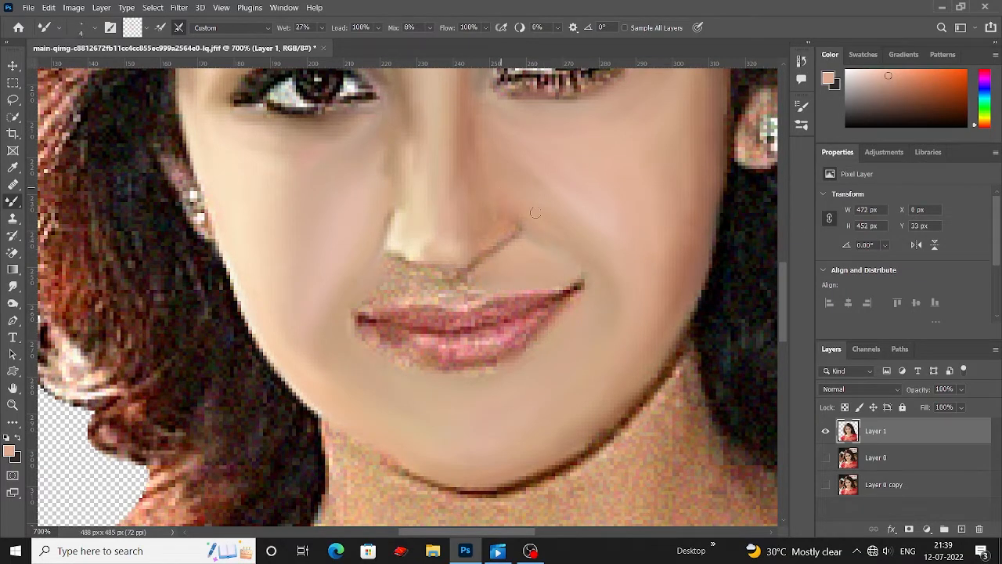
drag(536, 213, 522, 238)
drag(384, 268, 438, 258)
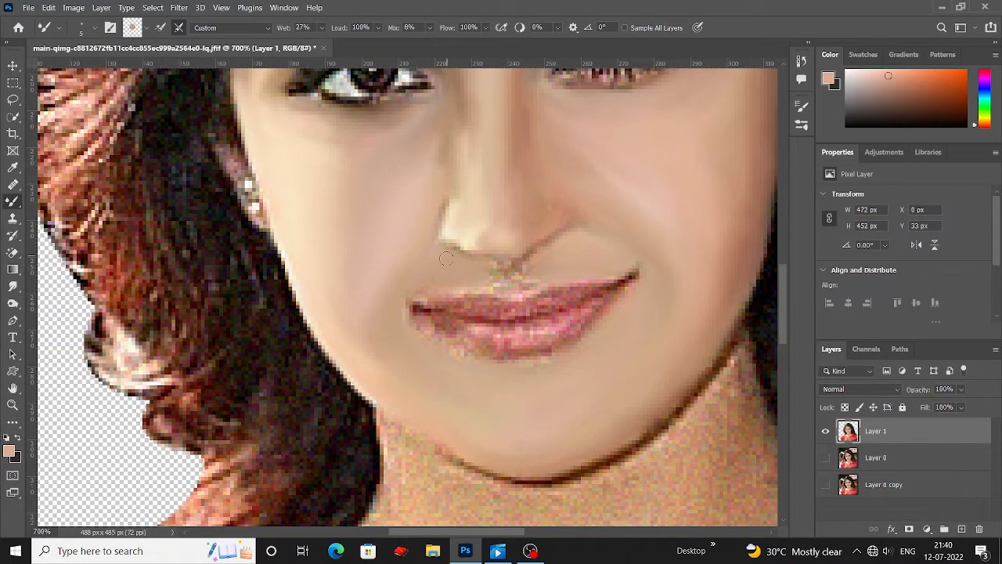
scroll(529, 285, down, 2)
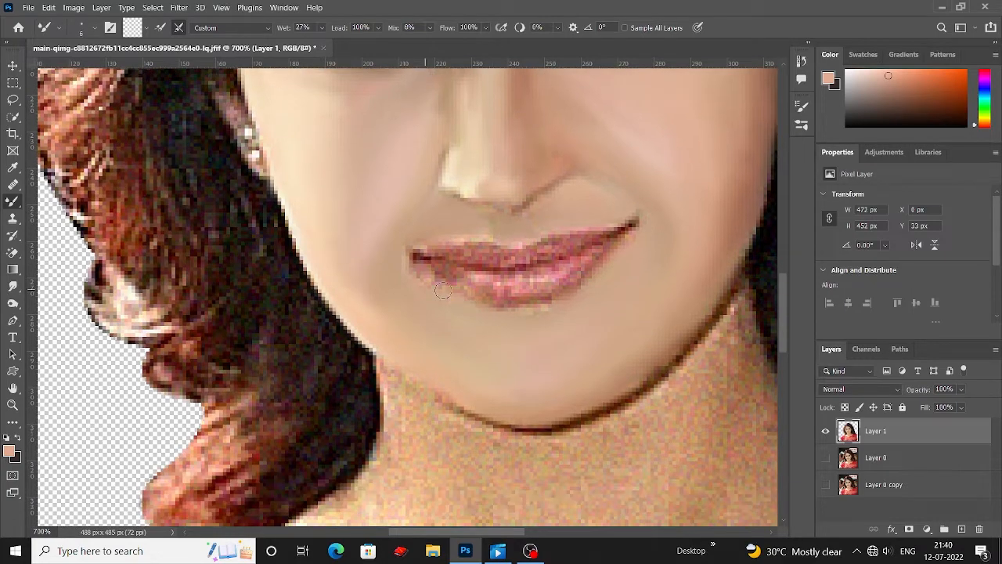
Step: Smooth the upper and lower lips with a small Mixer Brush, following their contours and highlights
scroll(564, 318, up, 4)
scroll(606, 350, down, 4)
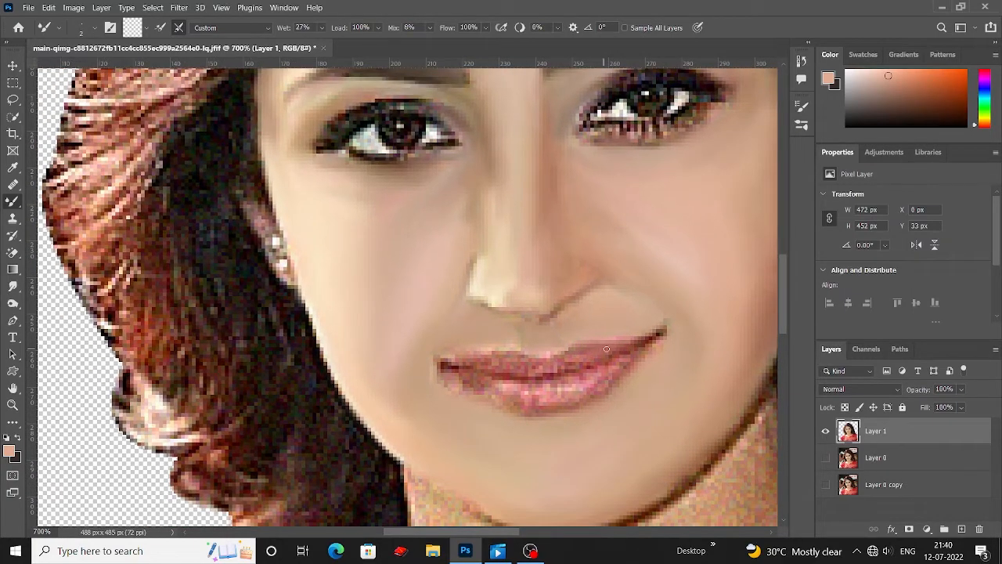
scroll(472, 298, up, 2)
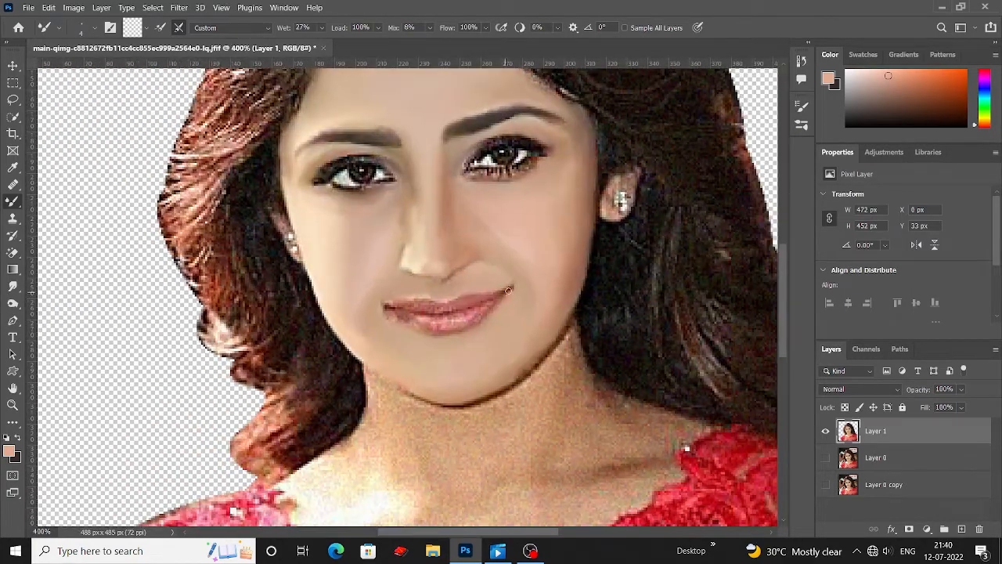
scroll(486, 315, up, 3)
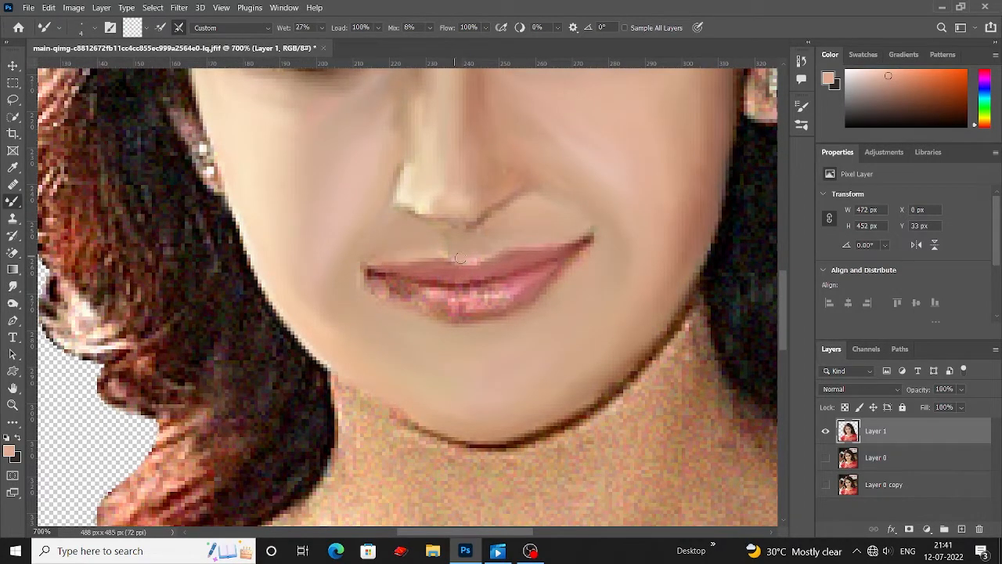
scroll(545, 234, down, 1)
drag(454, 277, 371, 256)
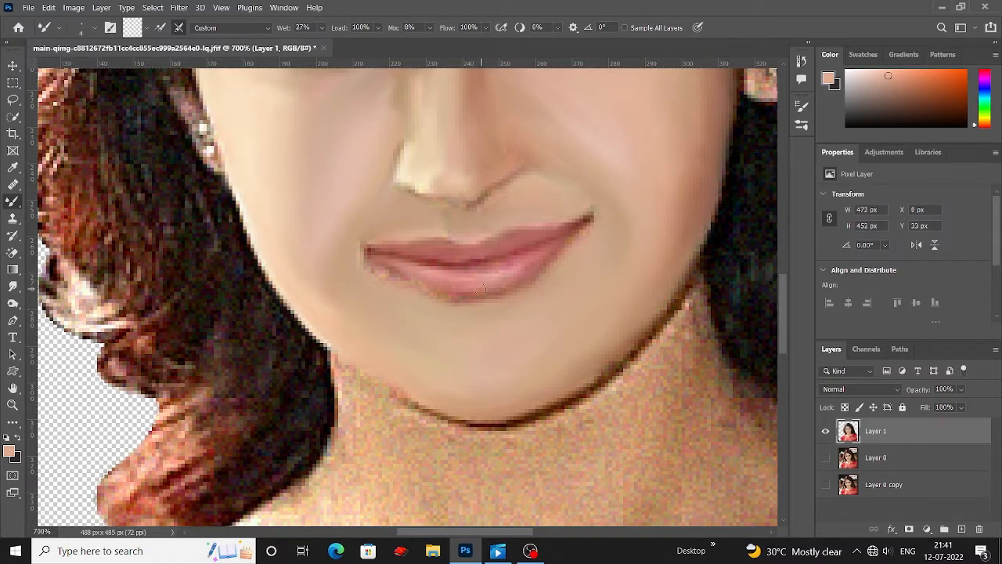
Step: Blend the upper and lower lids and lashes of the right-side eye with a 3 px Mixer Brush
scroll(480, 290, left, 2)
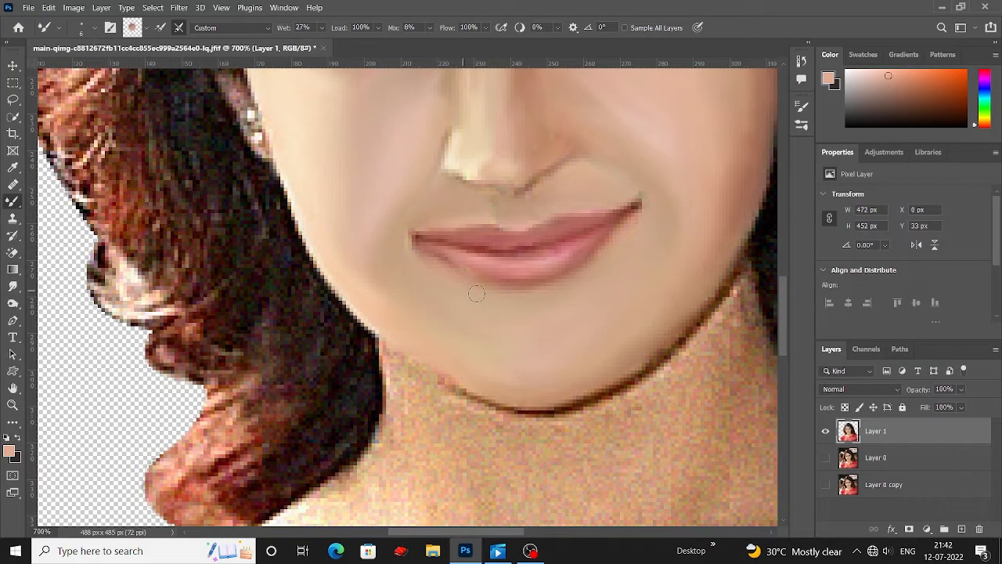
key(bracketleft)
scroll(594, 215, up, 5)
scroll(548, 219, right, 3)
key(ctrl+plus)
key(ctrl+plus)
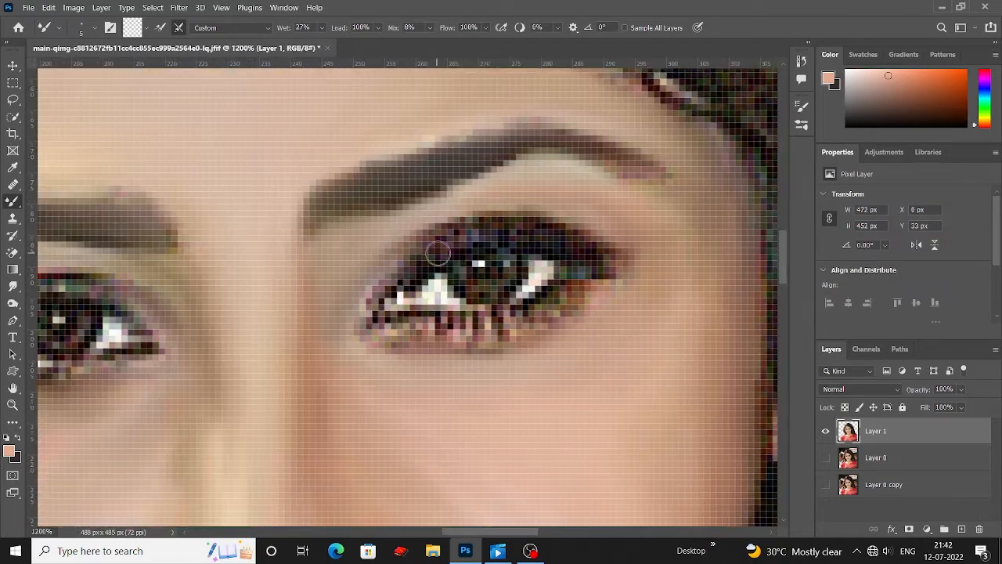
key(bracketleft)
key(bracketleft)
drag(443, 233, 374, 303)
mouse_move(573, 274)
mouse_down()
mouse_move(511, 320)
mouse_move(405, 349)
mouse_up()
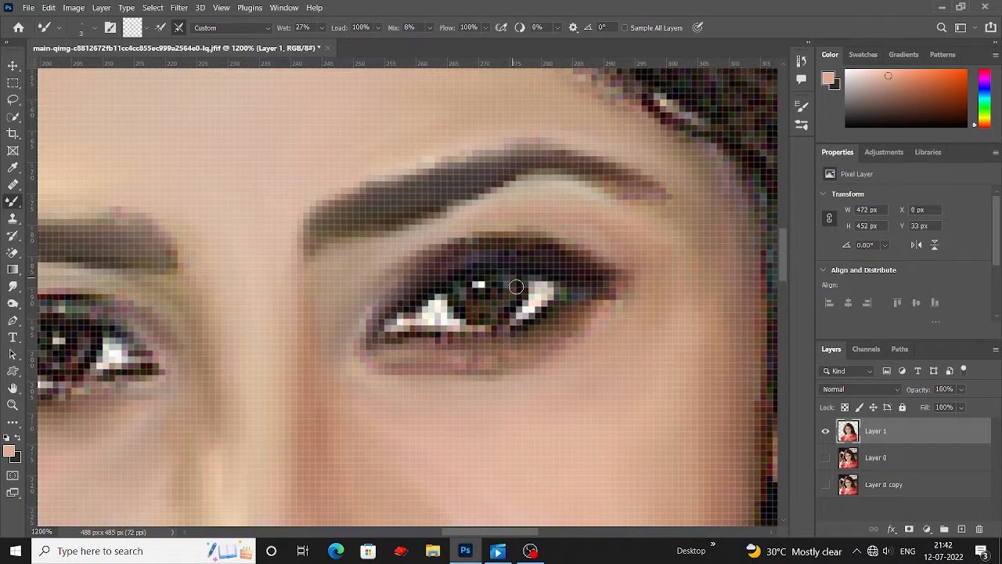
Step: Add a new layer and paint the right-side eye's iris and pupil near-black with the Brush tool
click(961, 529)
key(shift+b)
alt+click(520, 308)
click(9, 451)
click(616, 330)
click(910, 172)
mouse_move(501, 305)
mouse_down()
mouse_move(467, 282)
mouse_move(513, 301)
mouse_up()
Step: Paint the white areas of the right-side eye in pure white with a 1 px brush on Layer 2
click(9, 451)
click(616, 178)
click(910, 171)
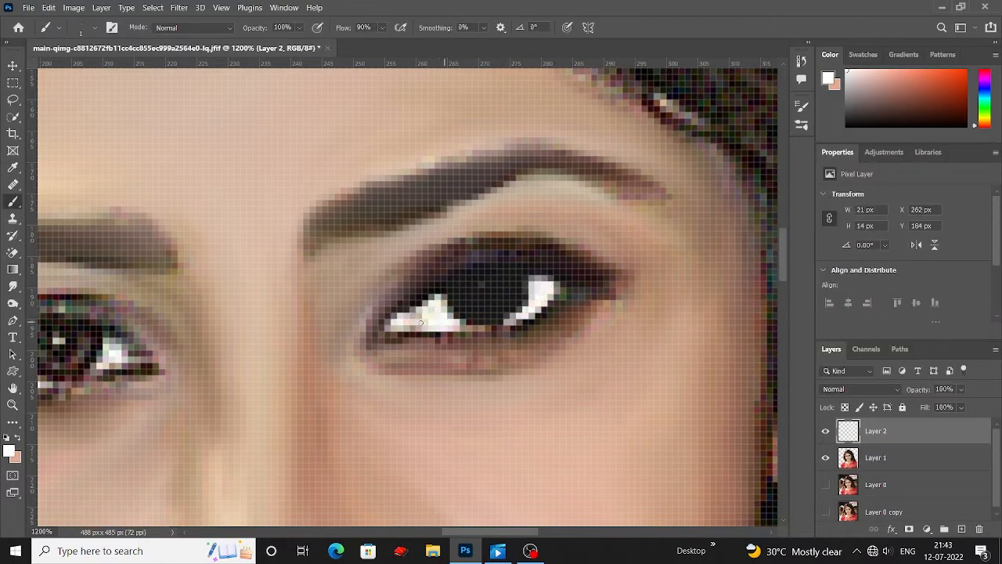
key(ctrl+minus)
key(ctrl+minus)
scroll(324, 311, down, 1)
key(ctrl+minus)
key(ctrl+minus)
key(ctrl+minus)
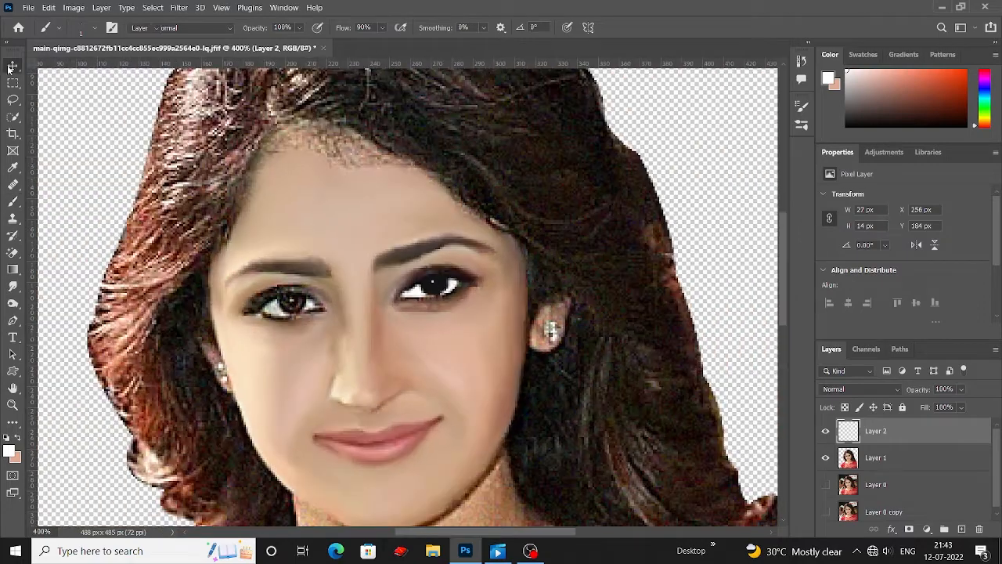
Step: Blend the lids, lashes and liner around the left-side eye on Layer 1 with a 3–4 px Mixer Brush
ctrl+click(323, 311)
right_click(13, 201)
click(70, 235)
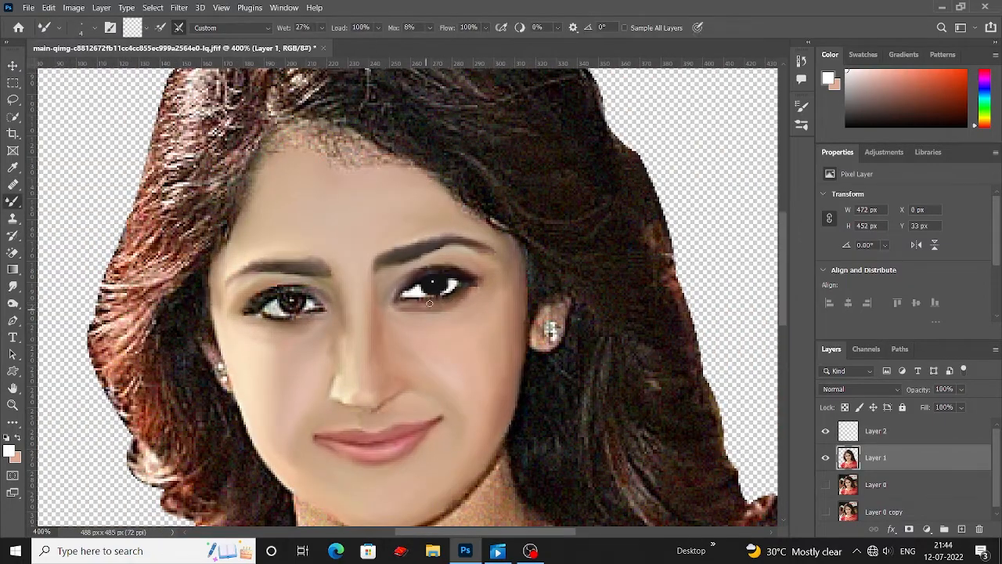
drag(452, 272, 517, 264)
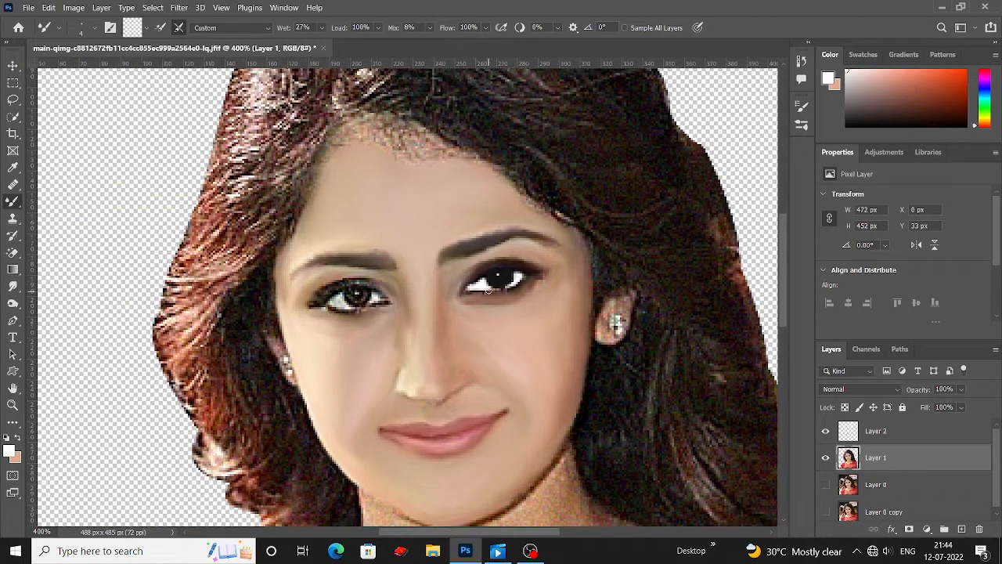
key(ctrl+plus)
key(ctrl+plus)
key(bracketleft)
key(bracketleft)
drag(353, 268, 467, 272)
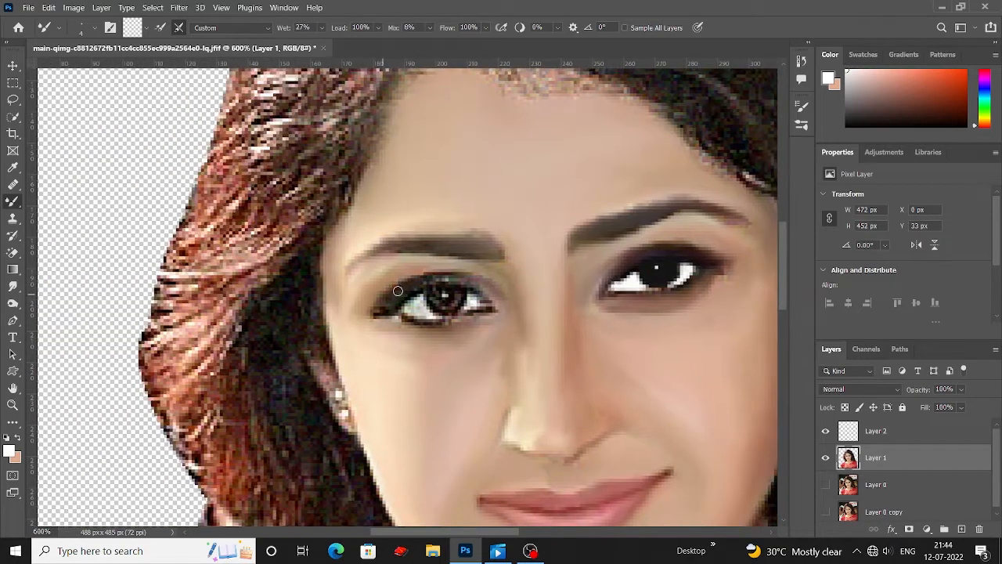
scroll(415, 284, down, 2)
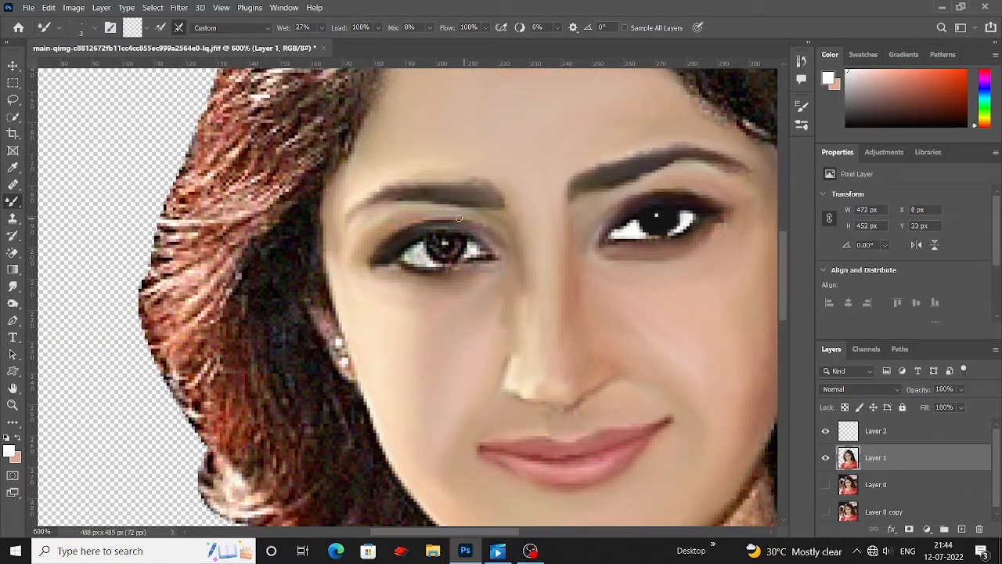
Step: On Layer 2, paint the left-side eye's white areas white and its iris near-black with the Brush tool
key(alt+bracketright)
key(shift+b)
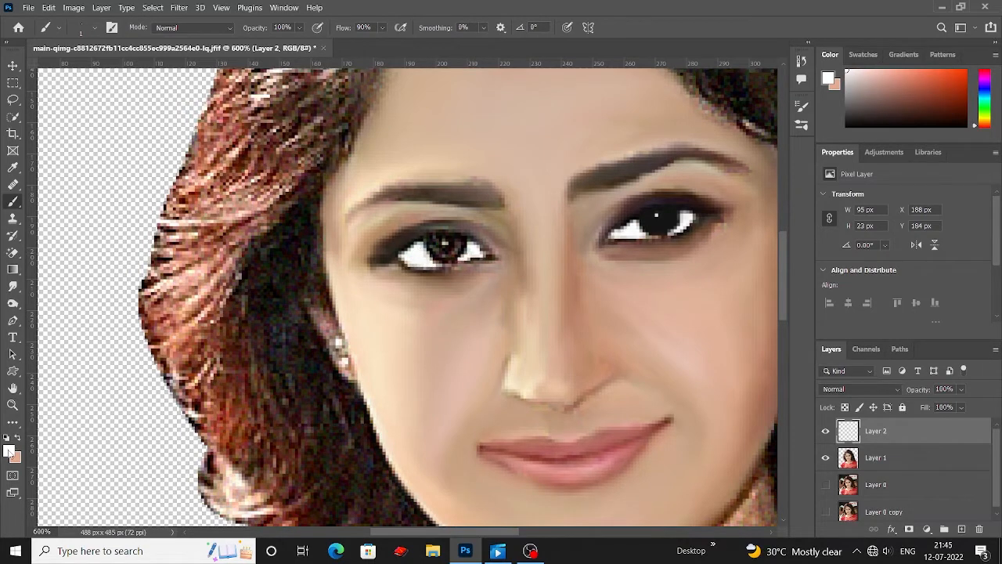
click(9, 449)
click(656, 432)
key(Return)
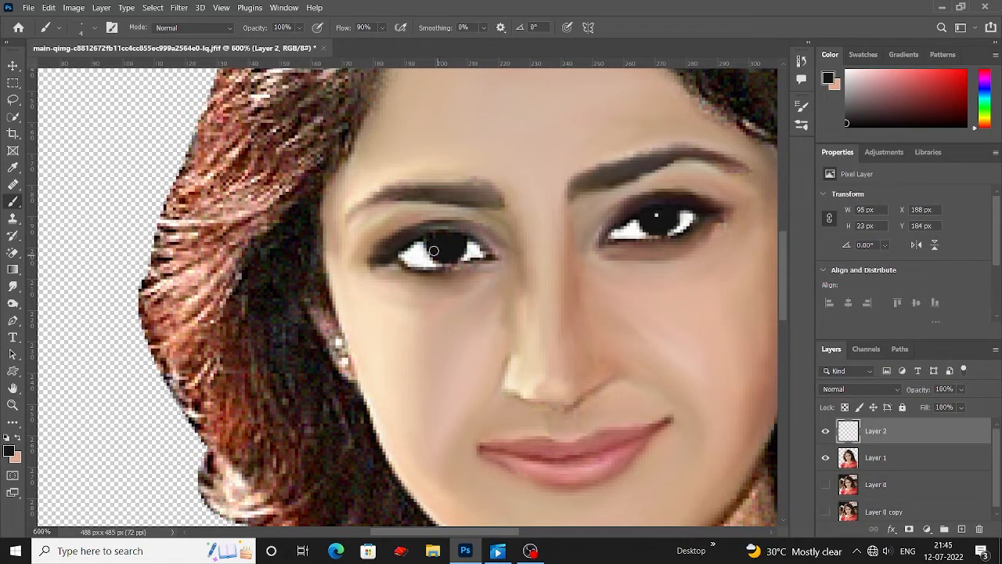
Step: Dot a small white highlight into the left-side eye's pupil with a 1 px brush
key(x)
key(bracketleft)
key(bracketleft)
key(bracketleft)
Step: Blend the lower lash line of the left-side eye on Layer 1 with a 3 px Mixer Brush
key(shift+b)
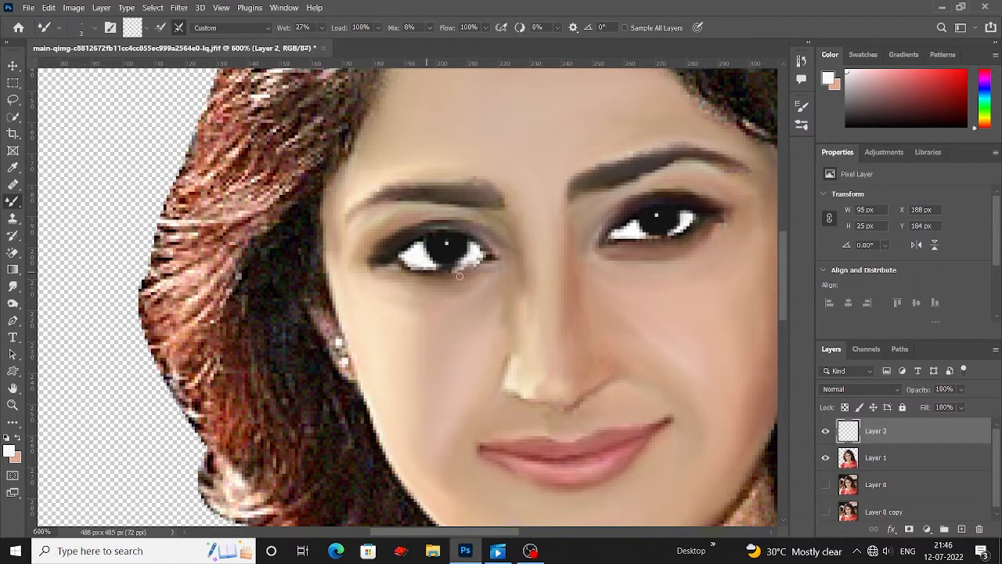
key(alt+bracketleft)
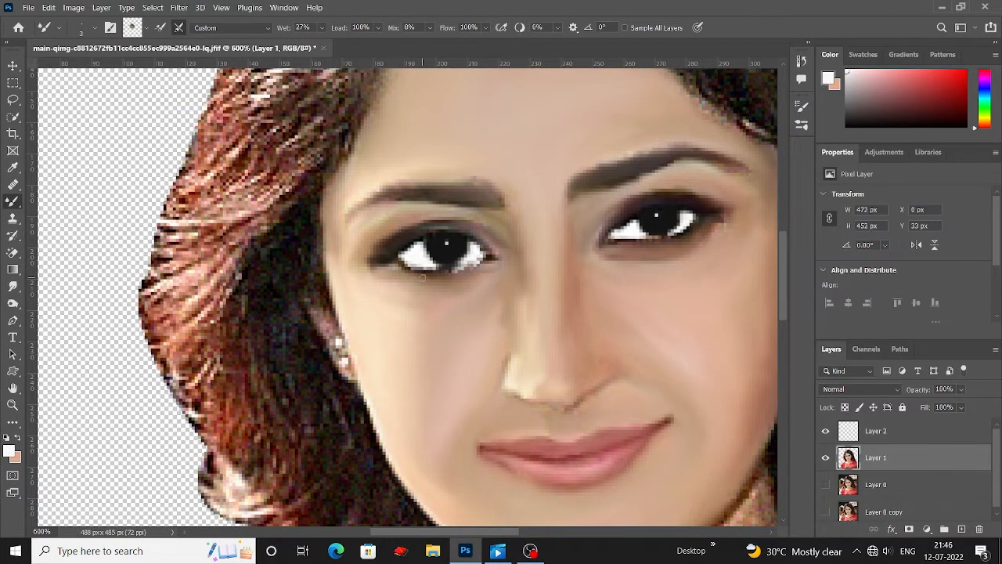
scroll(440, 202, down, 1)
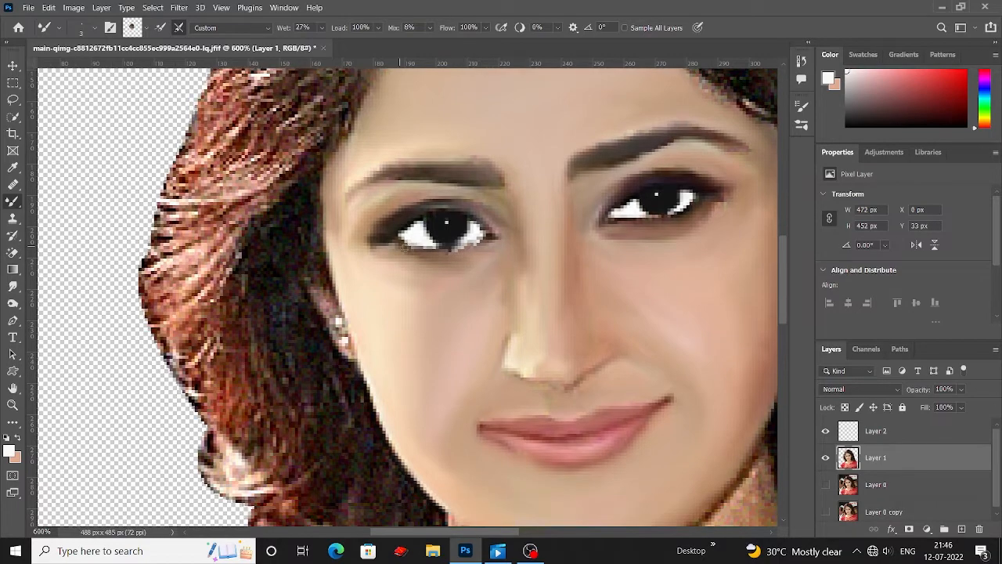
mouse_move(418, 249)
mouse_down()
mouse_move(475, 217)
mouse_move(412, 211)
mouse_move(451, 222)
mouse_up()
key(ctrl+BackSpace)
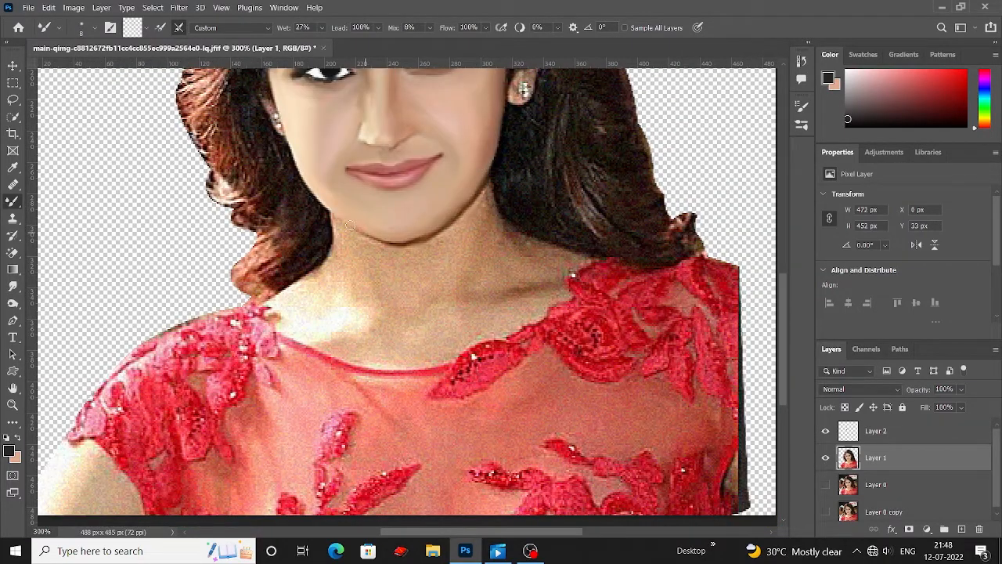
Step: Smooth the left side of the neck and the collarbone down to the neckline with a 9–15 px Mixer Brush
drag(352, 312, 305, 267)
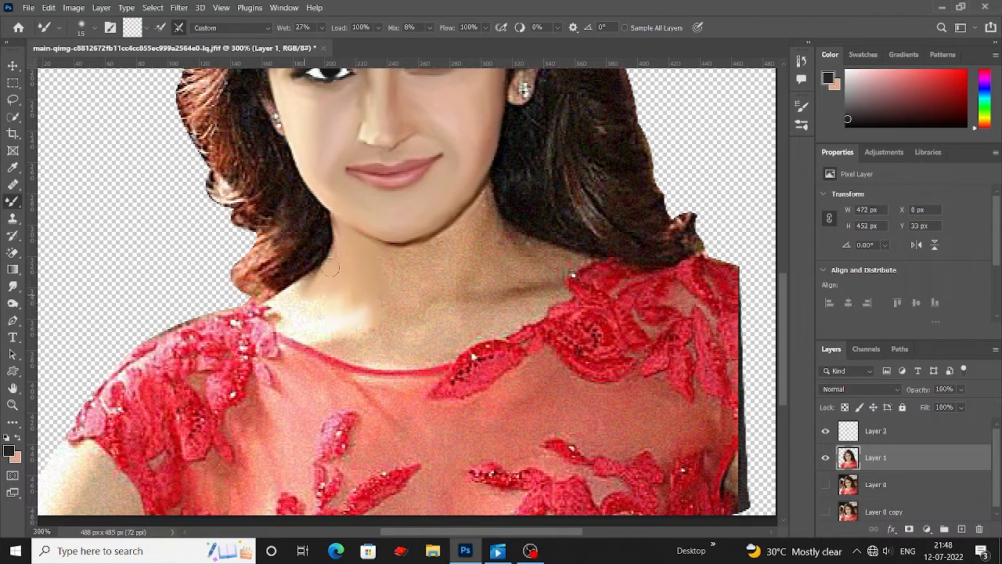
scroll(302, 262, down, 1)
key(bracketleft)
key(bracketleft)
scroll(321, 260, down, 2)
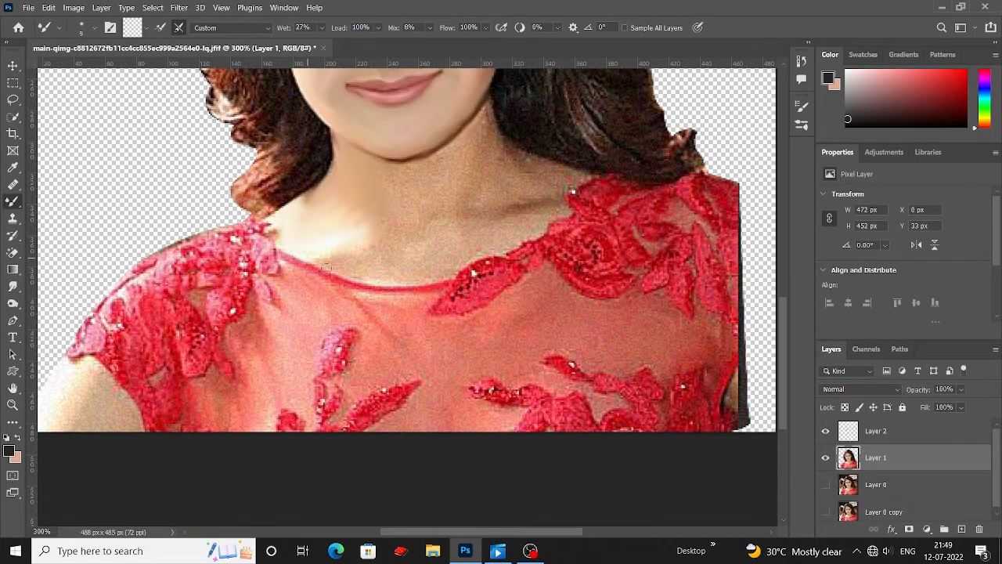
mouse_move(378, 238)
mouse_down()
mouse_move(356, 248)
mouse_move(309, 226)
mouse_up()
key(bracketleft)
scroll(487, 137, up, 1)
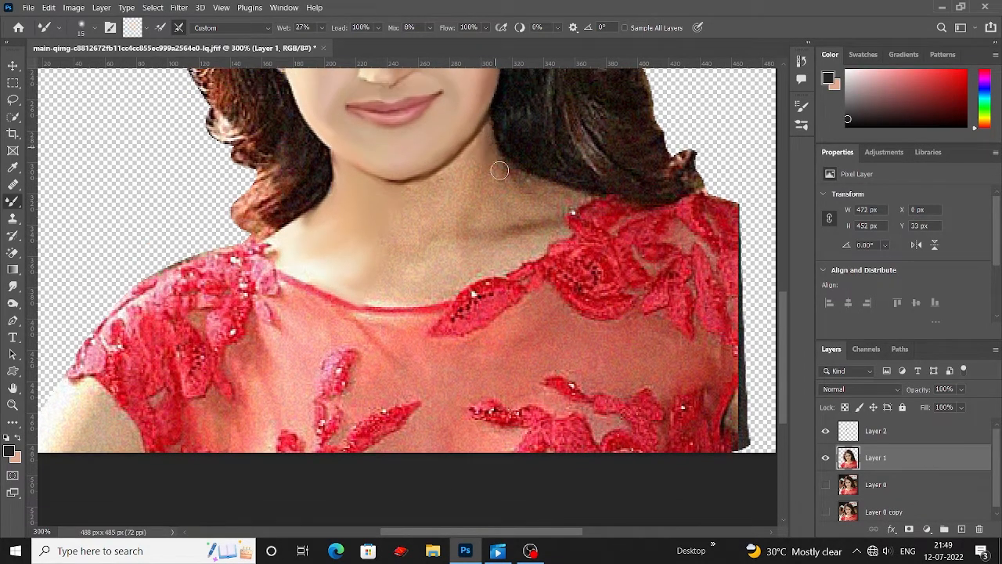
Step: Smooth the right side of the neck, the throat and the skin above the neckline with a 15–20 px Mixer Brush
mouse_move(521, 248)
mouse_down()
mouse_move(494, 262)
mouse_move(500, 229)
mouse_up()
key(bracketright)
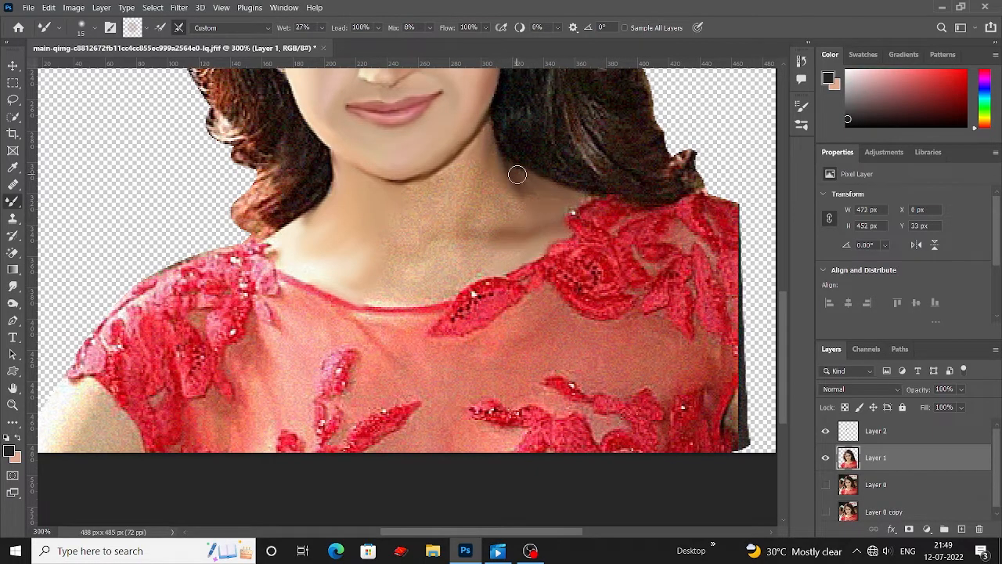
key(bracketleft)
scroll(501, 189, up, 2)
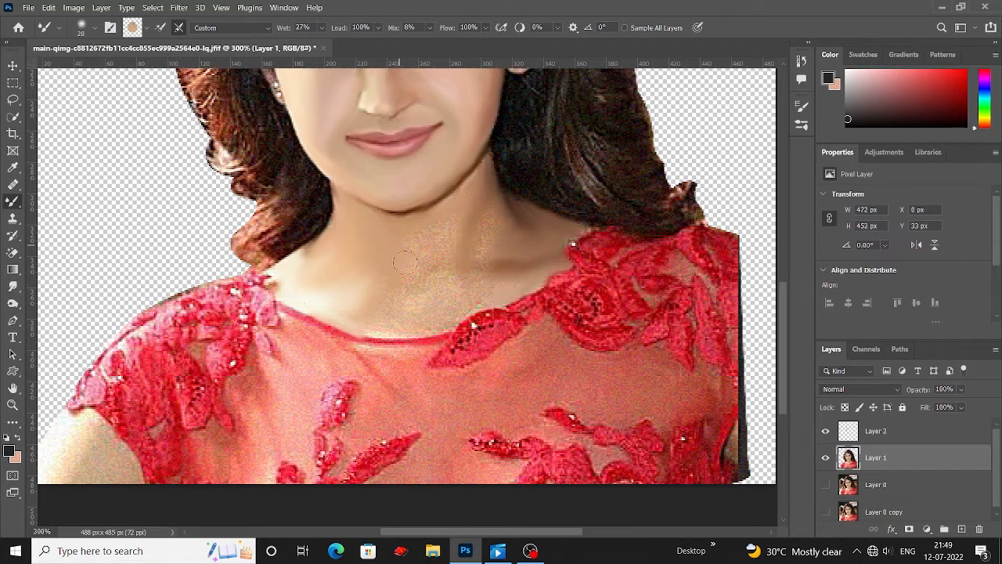
scroll(443, 236, down, 1)
scroll(504, 185, down, 1)
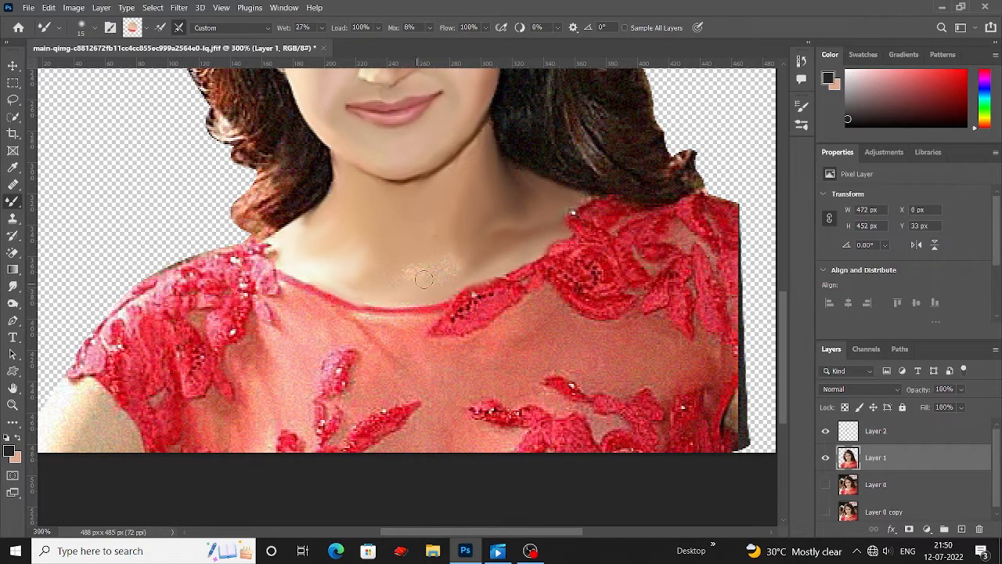
scroll(494, 227, up, 1)
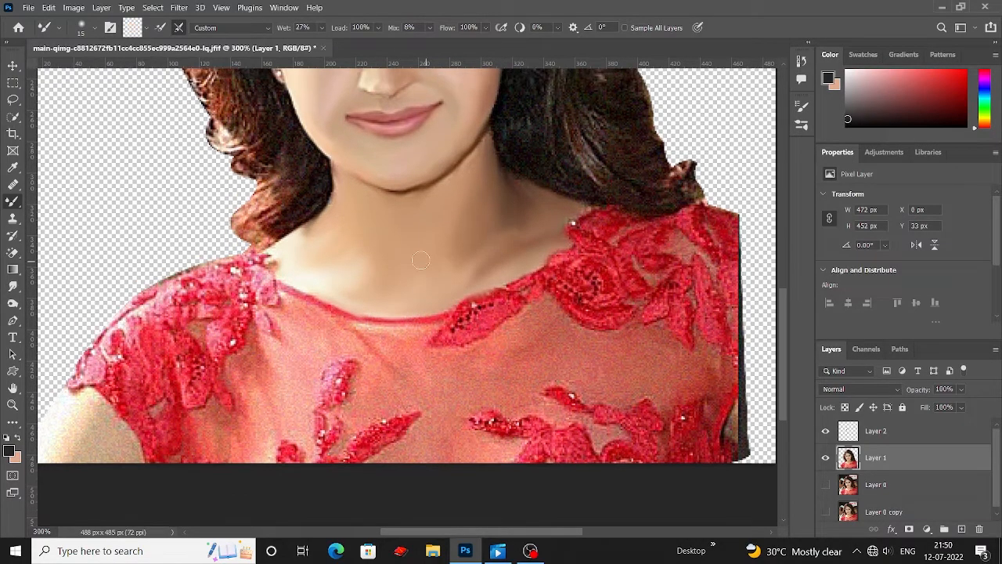
Step: Blend the sheer fabric below the right-side shoulder lace and the bare left-side upper arm with a 15 px Mixer Brush
scroll(548, 251, down, 4)
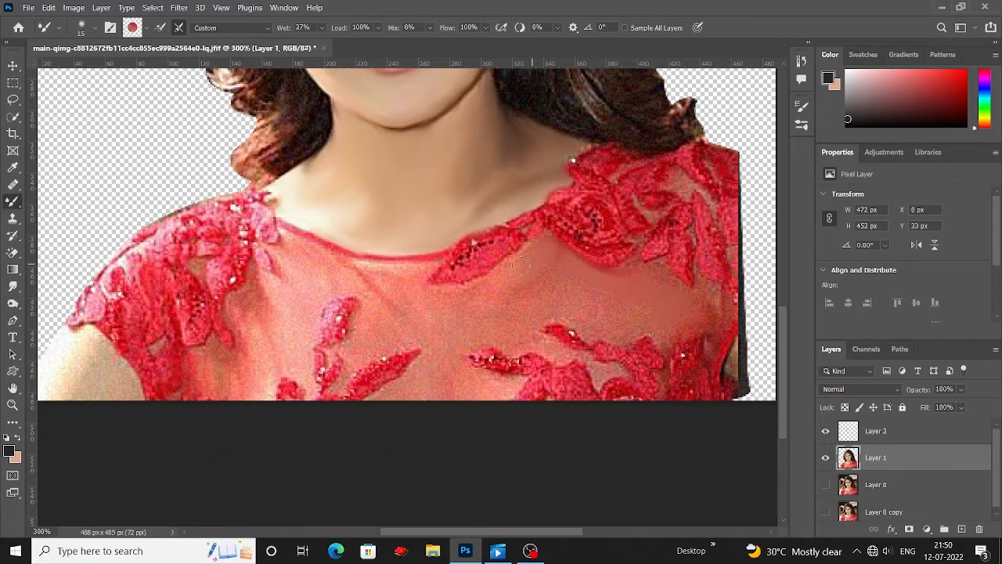
scroll(566, 254, down, 1)
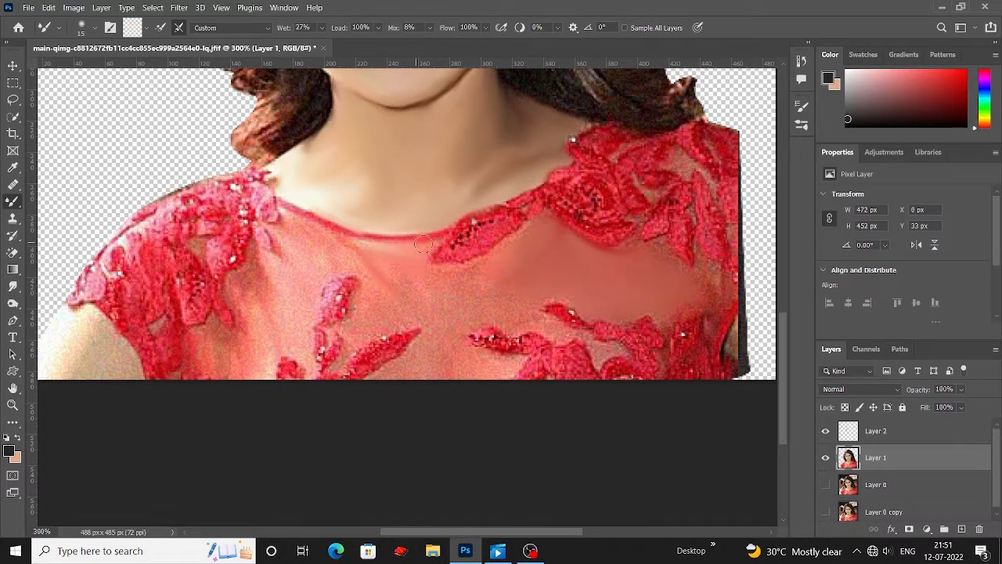
scroll(422, 244, left, 3)
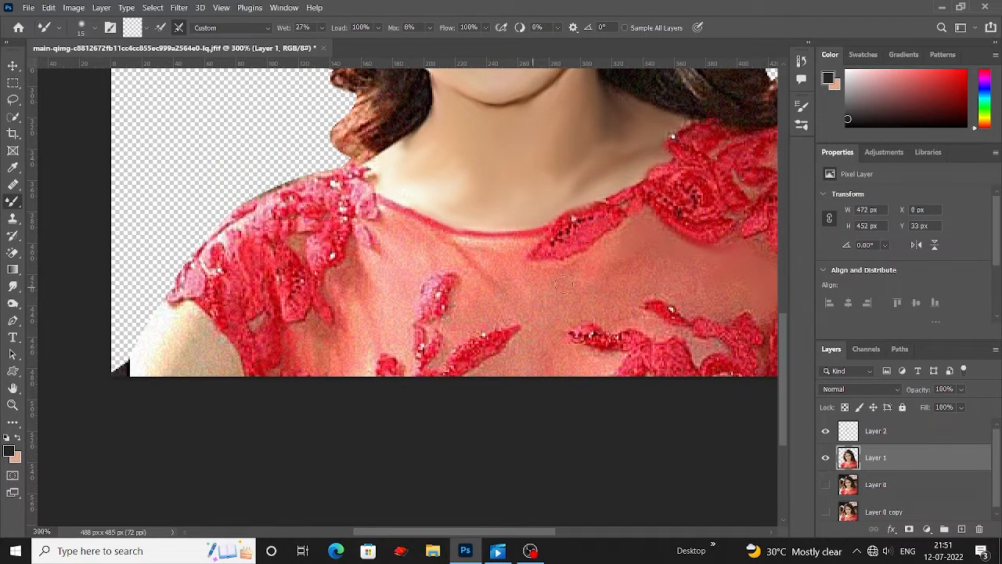
scroll(523, 271, right, 4)
scroll(524, 271, left, 3)
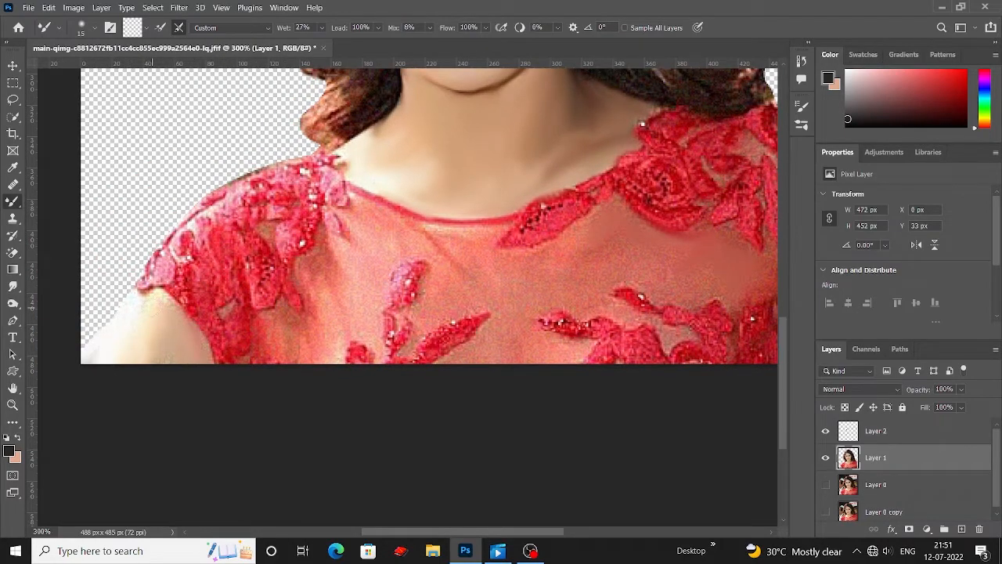
Step: Soften the red lace, sleeves and sheer fabric across the whole dress with a 35 px Mixer Brush
scroll(152, 308, right, 3)
scroll(152, 308, up, 1)
key(bracketright)
key(bracketright)
key(bracketright)
key(bracketright)
mouse_move(666, 346)
mouse_down()
mouse_move(695, 156)
mouse_move(718, 242)
mouse_up()
scroll(718, 242, up, 1)
mouse_move(650, 313)
mouse_down()
mouse_move(540, 249)
mouse_move(520, 399)
mouse_move(451, 375)
mouse_up()
mouse_move(464, 307)
mouse_down()
mouse_move(472, 527)
mouse_move(649, 363)
mouse_up()
drag(588, 387, 606, 419)
mouse_move(738, 325)
mouse_down()
mouse_move(645, 432)
mouse_move(664, 429)
mouse_up()
drag(512, 381, 677, 265)
drag(410, 360, 357, 374)
mouse_move(613, 277)
mouse_down()
mouse_move(691, 391)
mouse_move(532, 255)
mouse_up()
drag(442, 437, 498, 366)
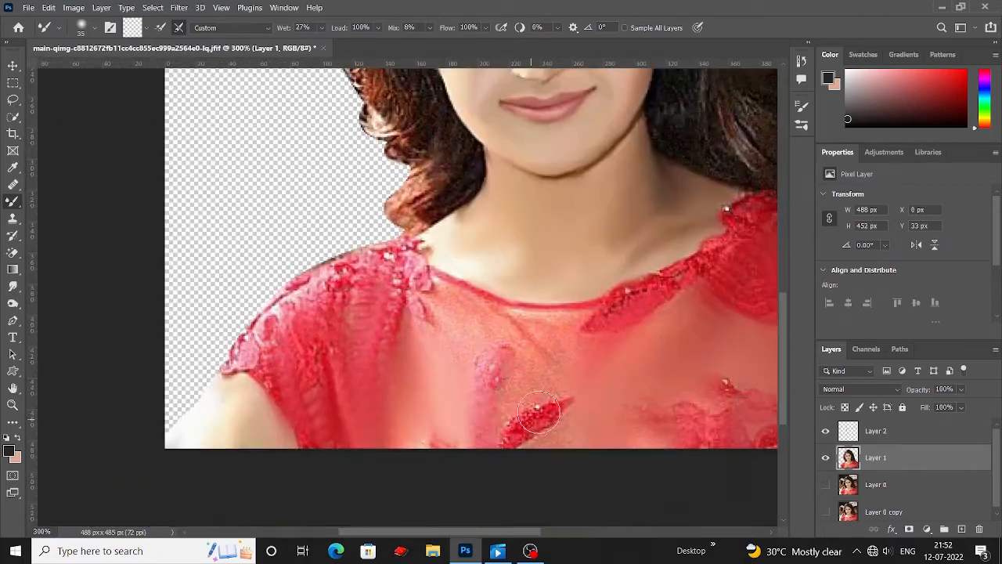
drag(538, 411, 509, 440)
drag(613, 343, 494, 320)
Step: Set the Mixer Brush to the 25 px Round Blunt bristle tip for painting the hair
mouse_move(596, 86)
mouse_down()
mouse_move(682, 338)
mouse_move(650, 469)
mouse_up()
click(94, 28)
click(160, 27)
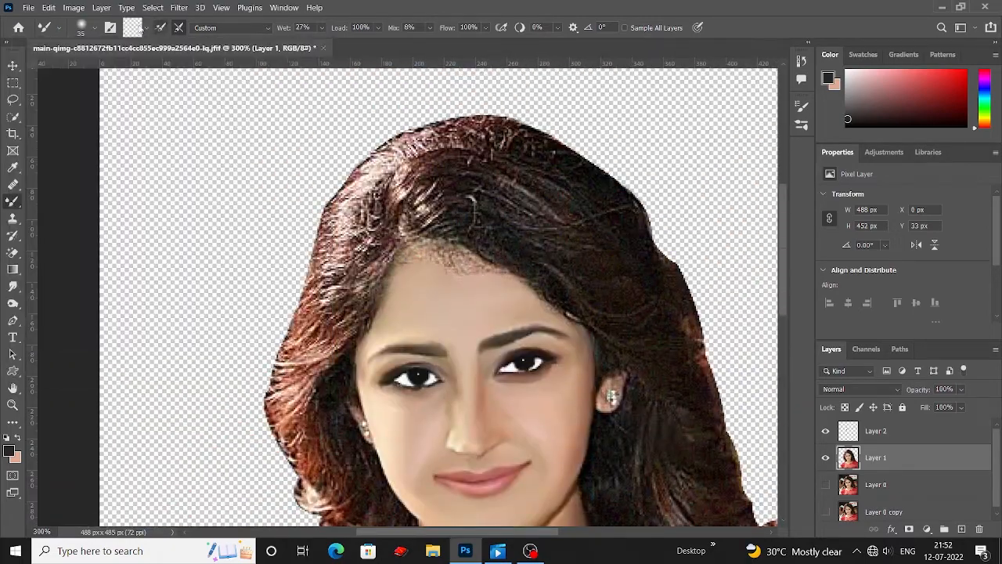
click(111, 27)
click(679, 150)
click(700, 150)
click(700, 171)
scroll(721, 153, down, 1)
click(721, 127)
click(721, 150)
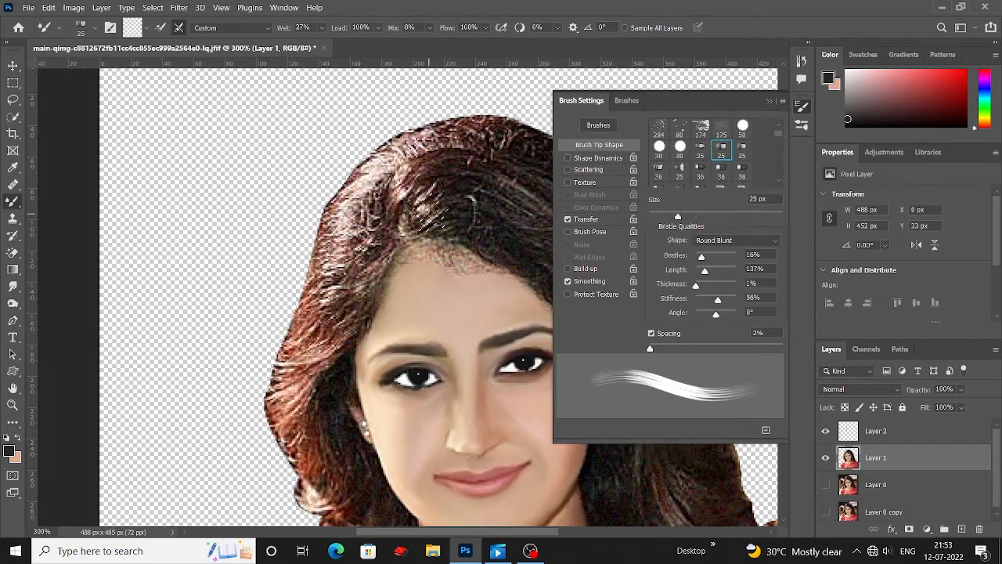
Step: Blend the hair sweeping from the parting over the forehead into smooth strands with a 10 px bristle brush
key(bracketleft)
key(bracketleft)
key(bracketleft)
mouse_move(429, 214)
mouse_down()
mouse_move(552, 262)
mouse_move(494, 216)
mouse_up()
scroll(559, 245, down, 2)
scroll(559, 266, up, 3)
drag(399, 202, 539, 233)
scroll(430, 271, up, 5)
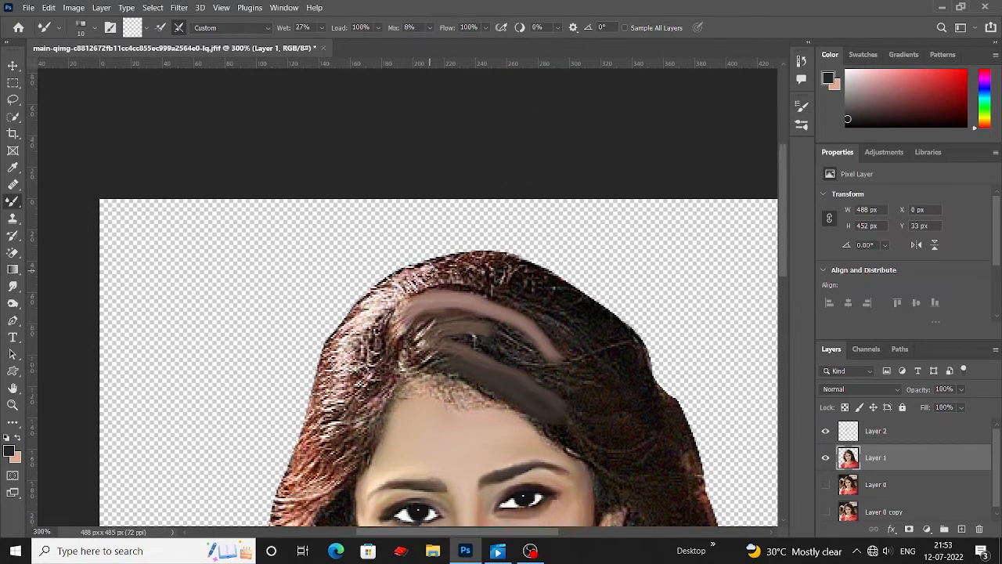
Step: Extend the smooth strands across the right side of the crown and down the hairline toward the ear
drag(430, 271, 531, 330)
scroll(470, 275, down, 4)
drag(460, 239, 548, 300)
drag(512, 254, 591, 310)
drag(539, 245, 598, 270)
scroll(579, 266, up, 1)
scroll(564, 272, down, 2)
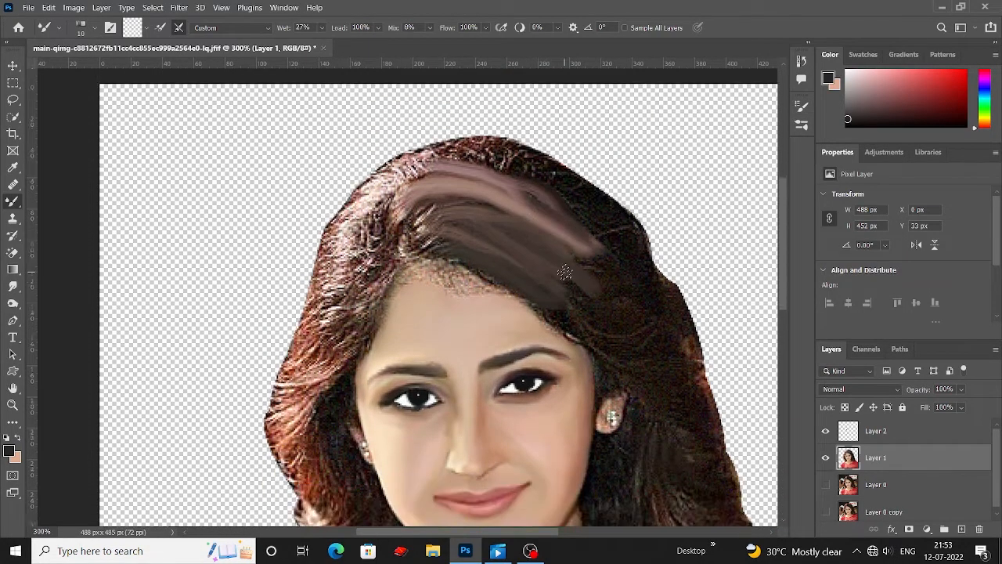
scroll(551, 244, down, 1)
mouse_move(552, 244)
mouse_down()
mouse_move(626, 311)
mouse_move(582, 283)
mouse_up()
scroll(529, 238, down, 2)
scroll(554, 257, up, 3)
Step: Blend the hair on the left side of the crown along its downward flow with a 4 px bristle brush
key(bracketleft)
key(bracketleft)
key(bracketleft)
key(bracketleft)
key(bracketleft)
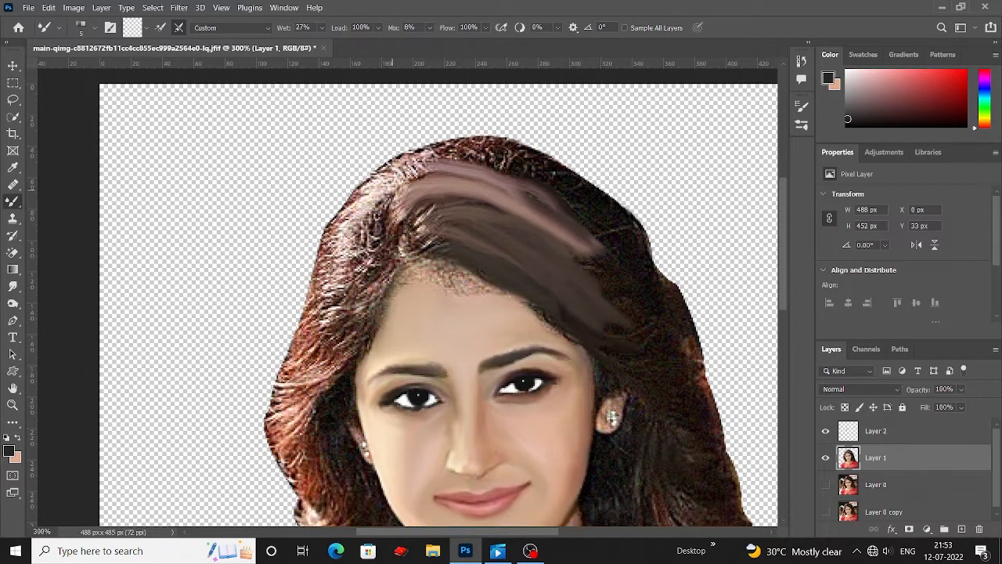
click(111, 28)
click(111, 28)
key(bracketleft)
scroll(376, 196, down, 1)
mouse_move(382, 177)
mouse_down()
mouse_move(336, 222)
mouse_move(356, 229)
mouse_up()
drag(362, 194, 325, 252)
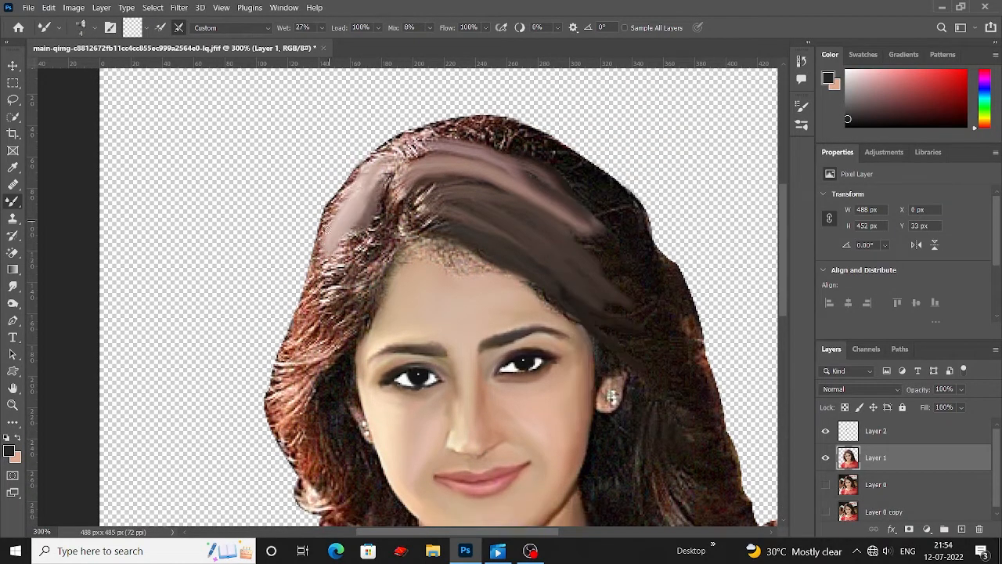
drag(330, 193, 312, 238)
Step: Switch the Mixer Brush to the 25 px Round Point bristle tip
key(F5)
click(704, 169)
click(703, 147)
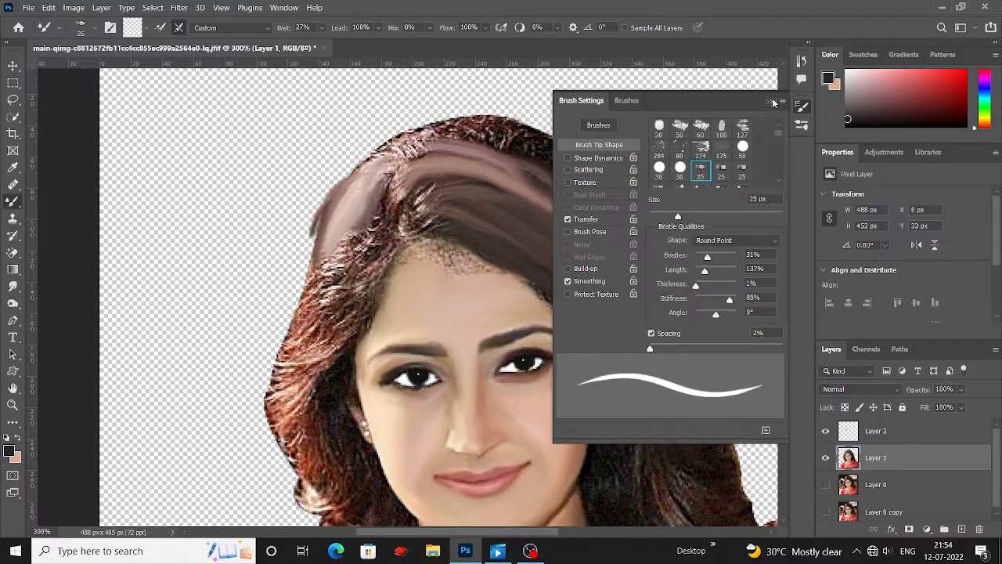
click(769, 101)
scroll(346, 332, down, 2)
scroll(346, 332, down, 1)
Step: Select the 25 px Round Blunt bristle tip for the Mixer Brush again
key(F5)
click(738, 138)
click(723, 163)
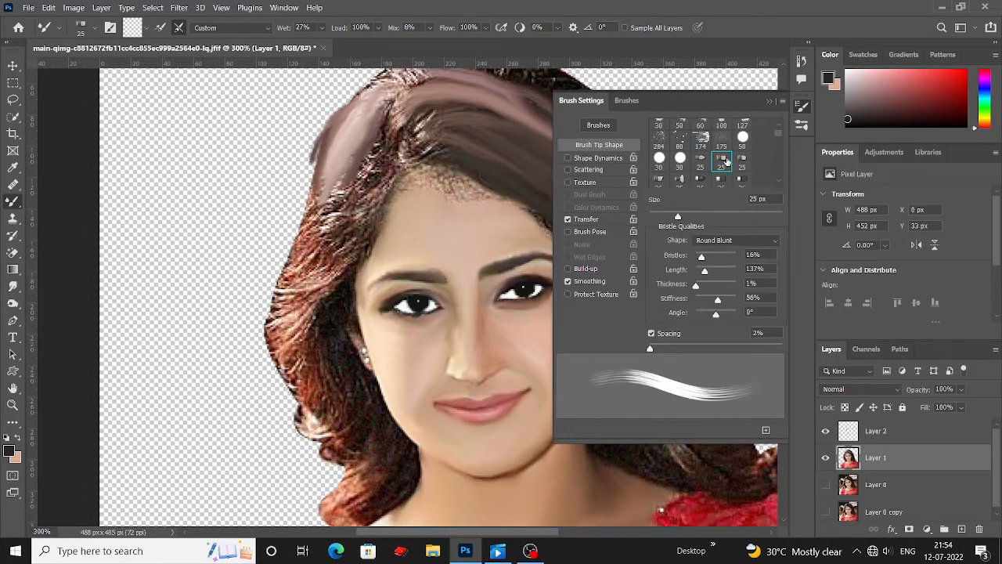
Step: Set the Mixer Brush wetness to 74% and blend the hair on the portrait's left side from the parting toward the temple
key(F5)
scroll(261, 163, down, 1)
drag(368, 117, 373, 174)
drag(322, 27, 356, 45)
scroll(337, 188, up, 1)
mouse_move(357, 155)
mouse_down()
mouse_move(317, 202)
mouse_move(313, 258)
mouse_up()
Step: Smooth the strands beside the left temple along their downward flow with a 6 px bristle brush
key(bracketleft)
key(bracketleft)
scroll(324, 227, down, 1)
drag(354, 125, 340, 219)
scroll(344, 176, up, 1)
drag(335, 178, 307, 222)
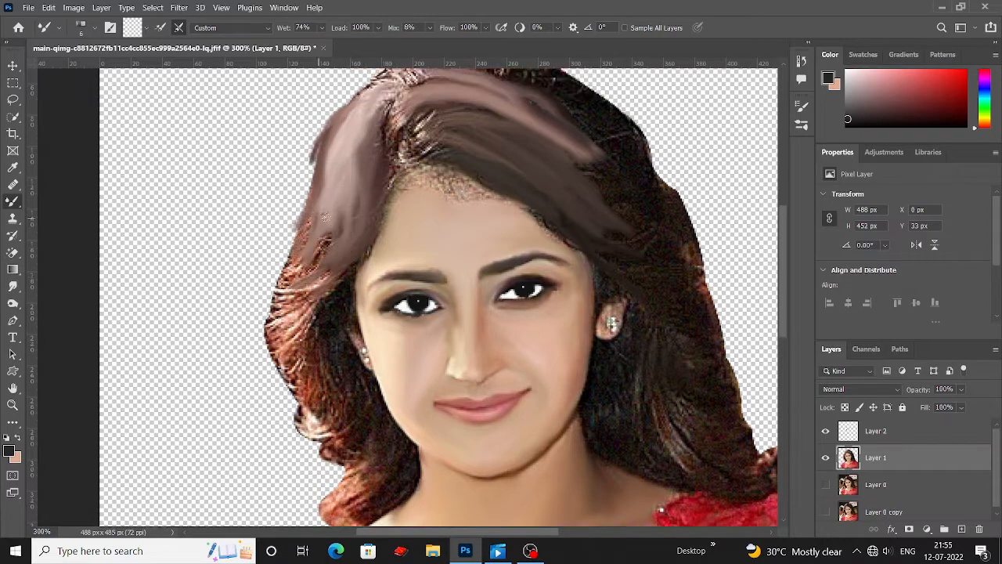
Step: Enlarge the bristle brush to 9 px and blend the outer left hair edge and the strands beside the cheek
scroll(307, 212, down, 2)
key(bracketright)
key(bracketright)
key(bracketright)
drag(296, 184, 266, 306)
scroll(298, 235, up, 1)
scroll(312, 196, down, 1)
mouse_move(338, 181)
mouse_down()
mouse_move(313, 225)
mouse_move(356, 368)
mouse_up()
scroll(321, 151, down, 2)
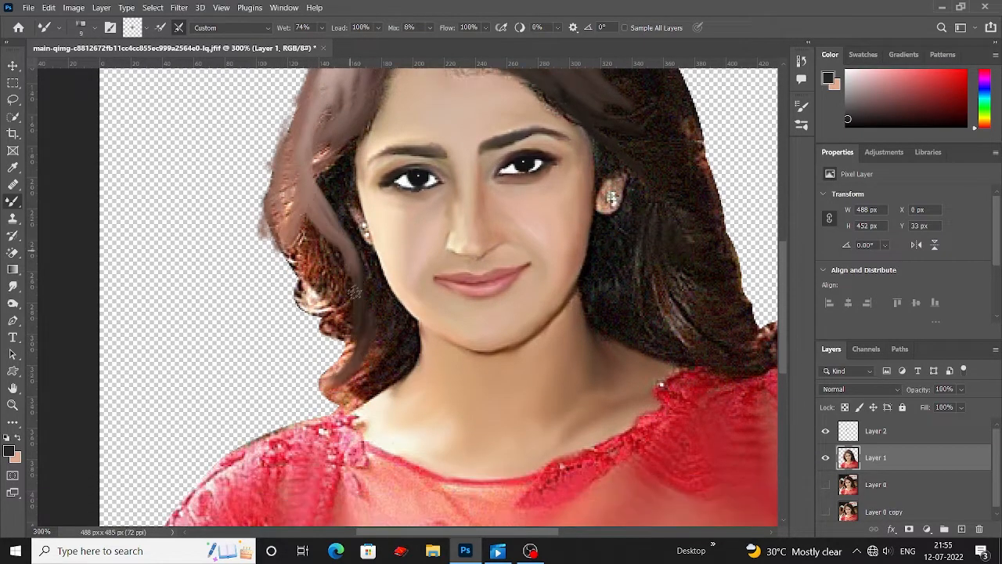
Step: Blend the remaining reddish curls between the left ear and the neck into smooth strands
drag(324, 211, 354, 305)
drag(288, 197, 328, 247)
scroll(313, 219, down, 1)
scroll(317, 180, up, 2)
scroll(310, 117, down, 3)
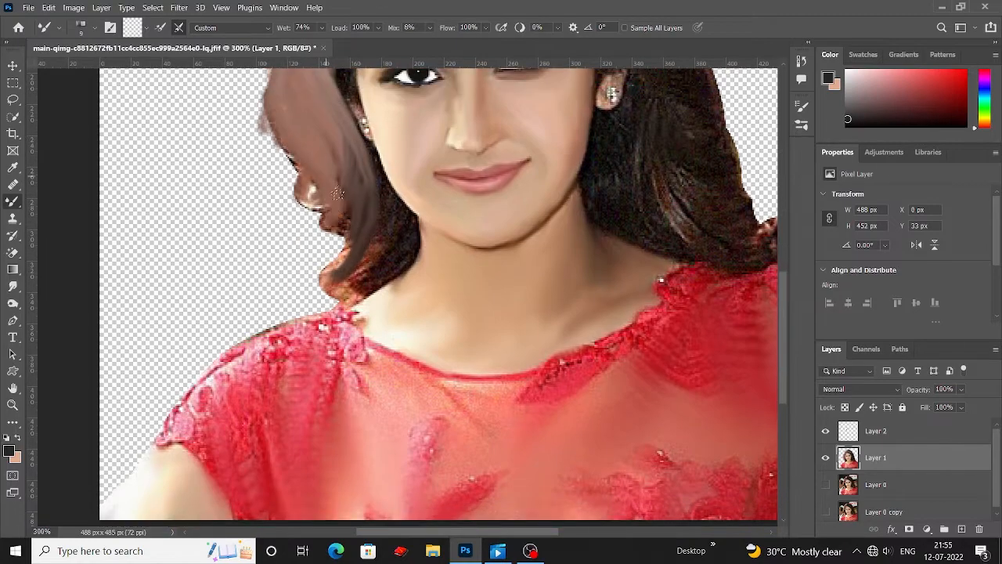
scroll(337, 193, down, 1)
Step: Look through the toolbar's tool list for the Rotate View tool
click(12, 422)
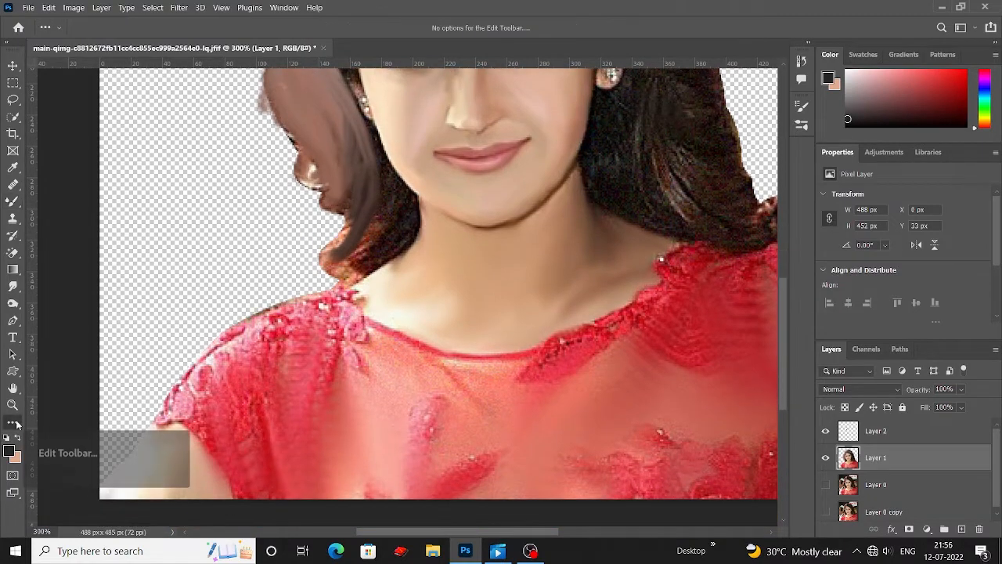
click(65, 422)
scroll(306, 235, down, 8)
scroll(305, 251, down, 8)
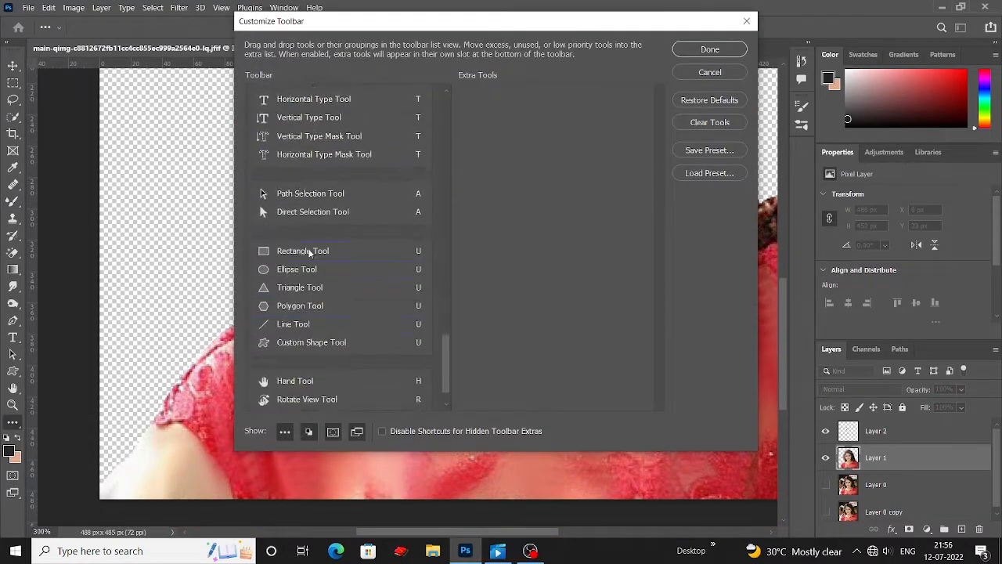
click(709, 48)
Step: Rotate the canvas view to -73° and blend the long hair beyond the right ear down to the shoulder at 7 px
key(r)
mouse_move(200, 142)
mouse_down()
mouse_move(161, 223)
mouse_move(202, 443)
mouse_up()
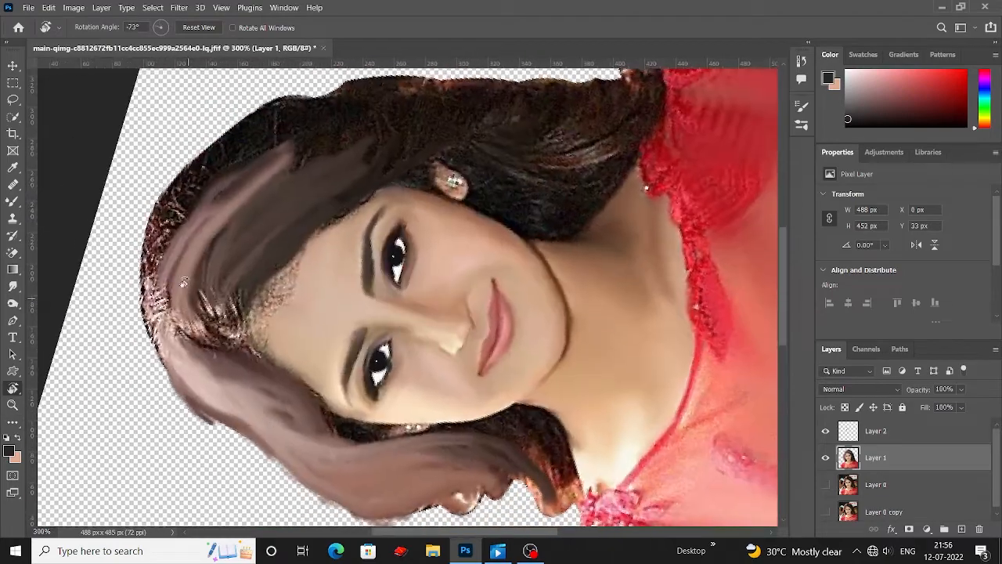
key(b)
scroll(386, 152, up, 1)
drag(386, 152, 649, 118)
drag(630, 152, 603, 169)
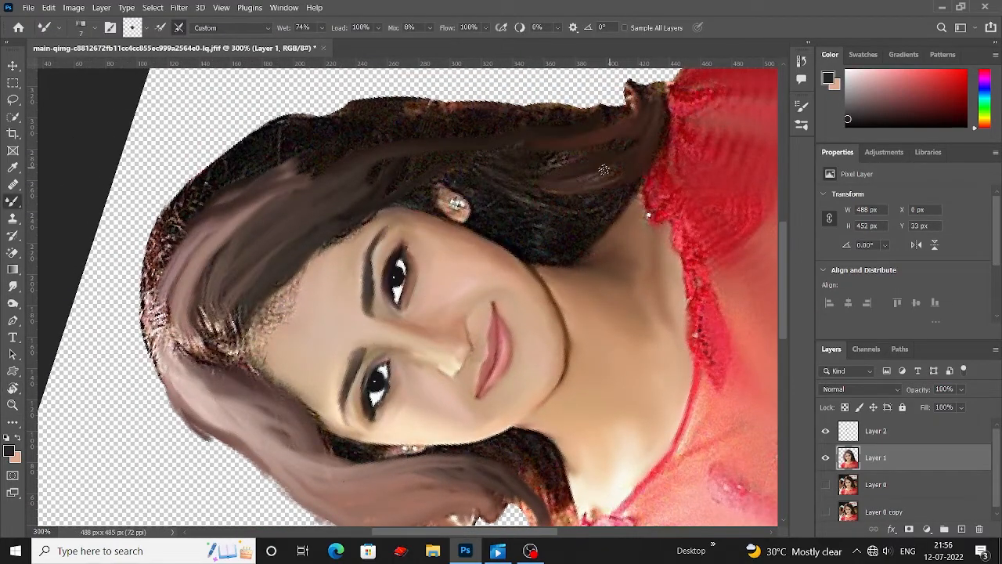
scroll(567, 155, down, 1)
scroll(470, 145, left, 1)
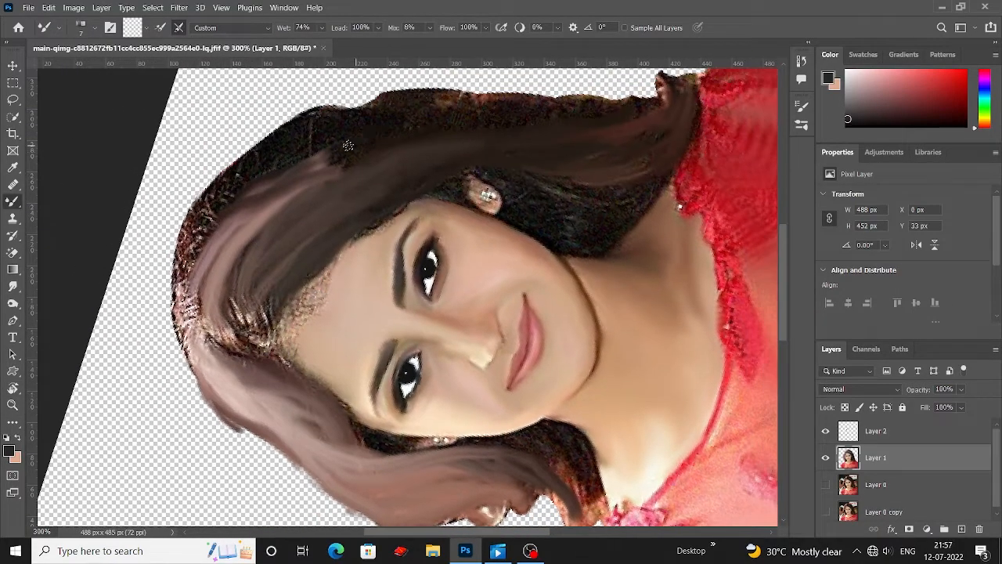
Step: Blend the outer edge of the long right-side hair toward the shoulder
drag(530, 94, 628, 116)
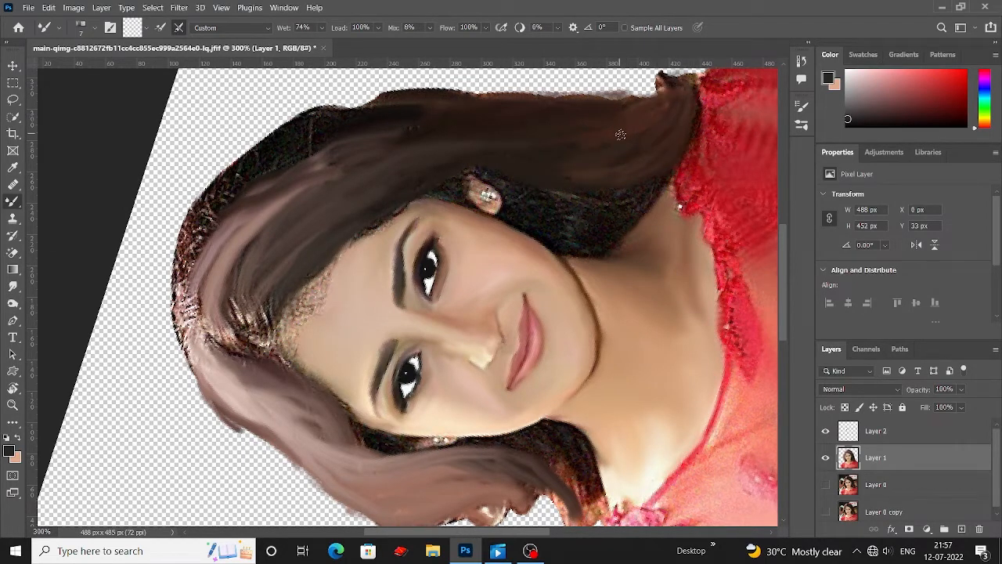
scroll(620, 135, down, 2)
scroll(592, 128, up, 3)
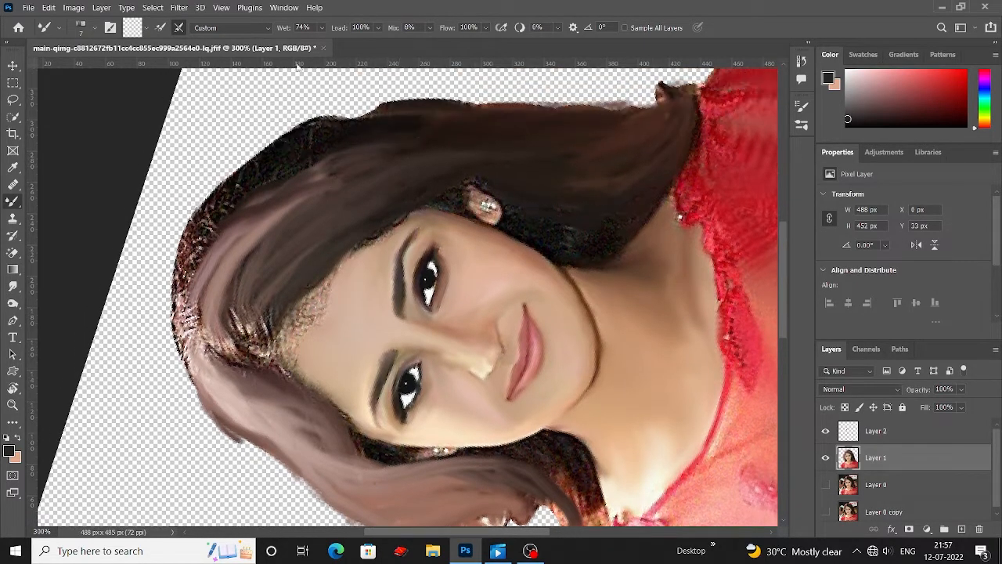
Step: Smooth the coarse outer hair around the crown and upper right edge of the head
scroll(366, 107, down, 4)
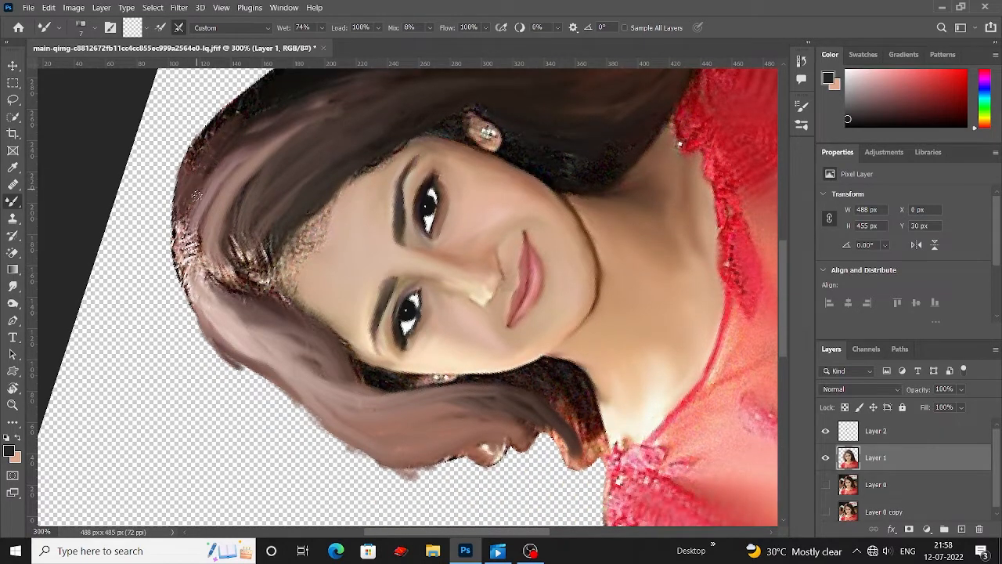
scroll(199, 227, up, 6)
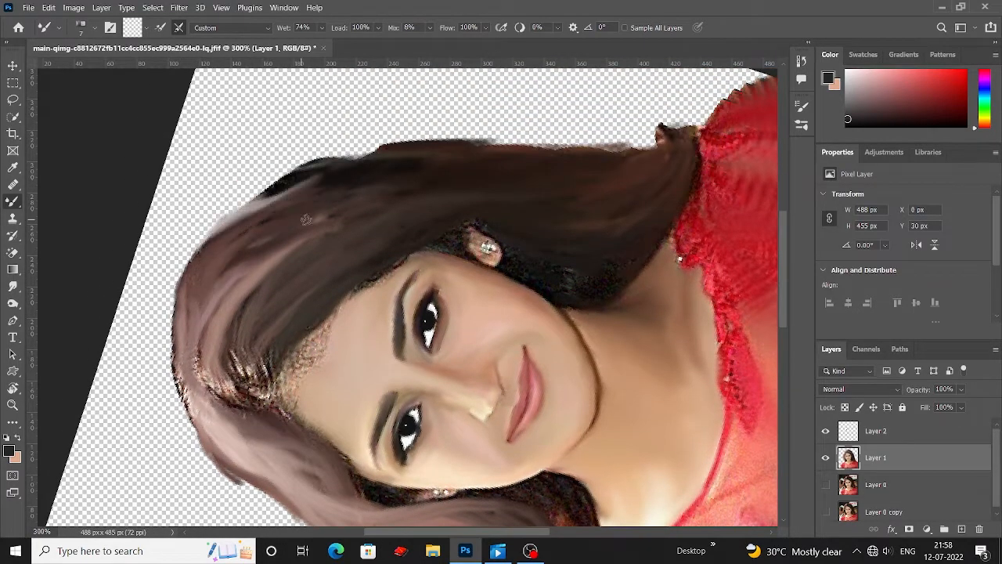
scroll(306, 219, up, 2)
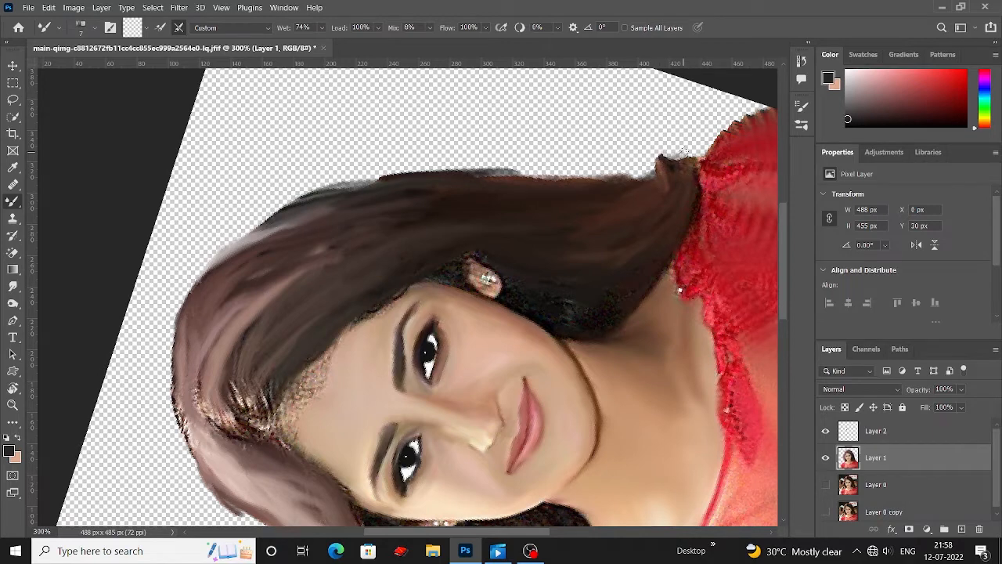
scroll(665, 172, down, 5)
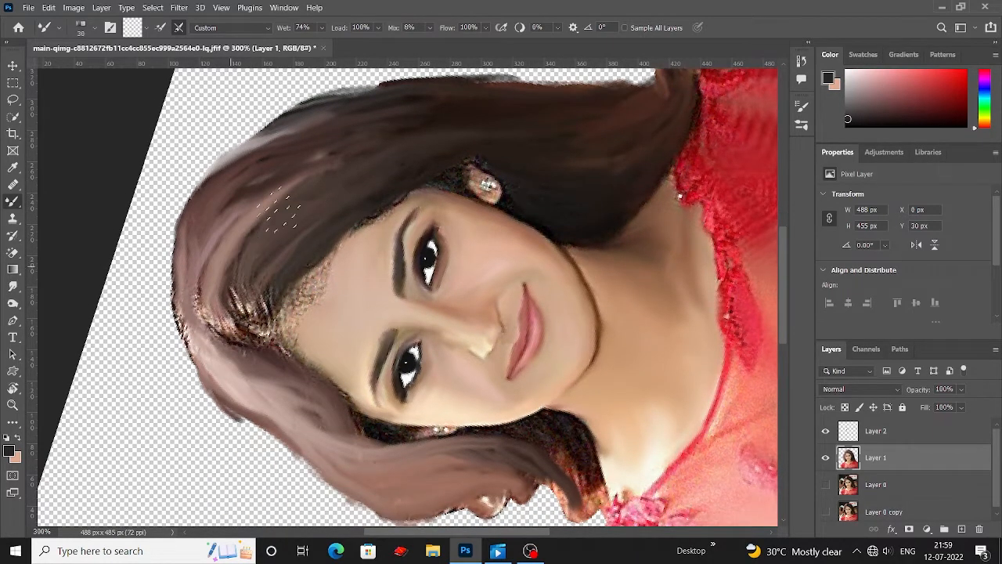
Step: Sweep light strands from the crown down the right-side hair with a 30 px bristle brush
drag(279, 224, 361, 126)
scroll(360, 126, up, 3)
key(p)
key(b)
drag(313, 161, 467, 143)
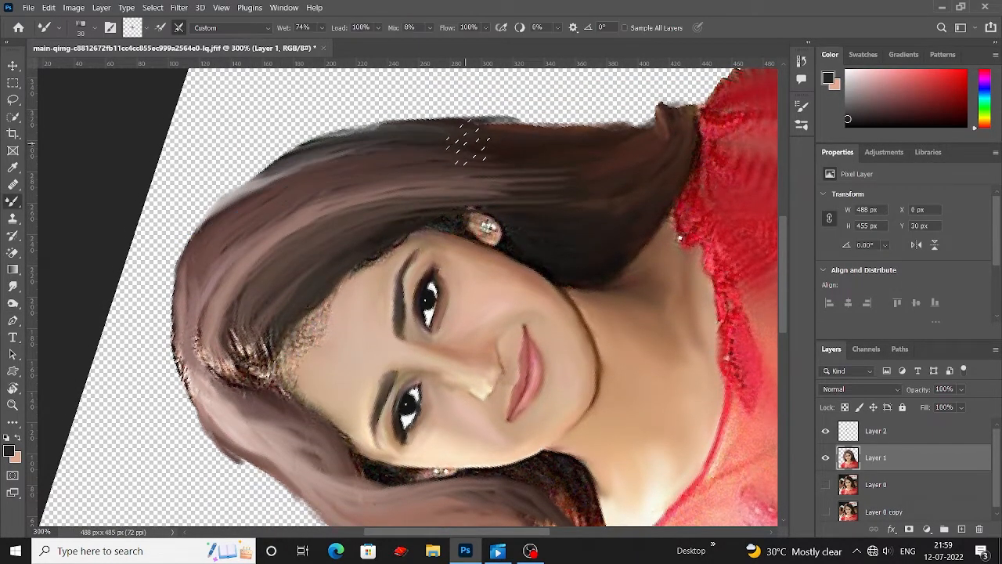
Step: Extend the strands past the right ear and flick out the hair tips above the shoulder at 15 px
scroll(612, 196, up, 3)
drag(493, 258, 554, 261)
scroll(530, 242, down, 2)
scroll(651, 218, up, 1)
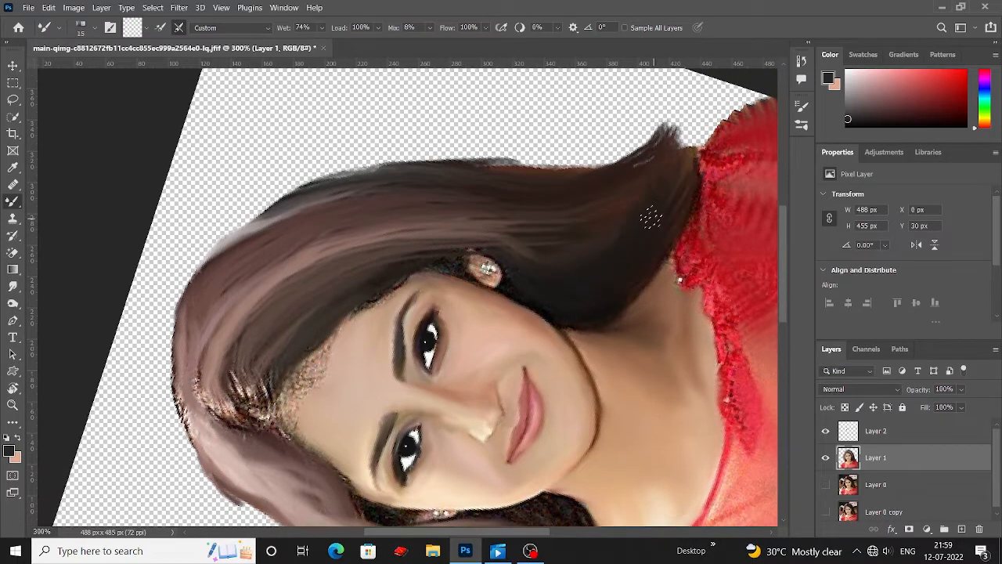
Step: Streak the left-side hair along its flow from the parting toward the neck
scroll(385, 235, left, 3)
scroll(384, 235, down, 7)
key(bracketright)
key(bracketright)
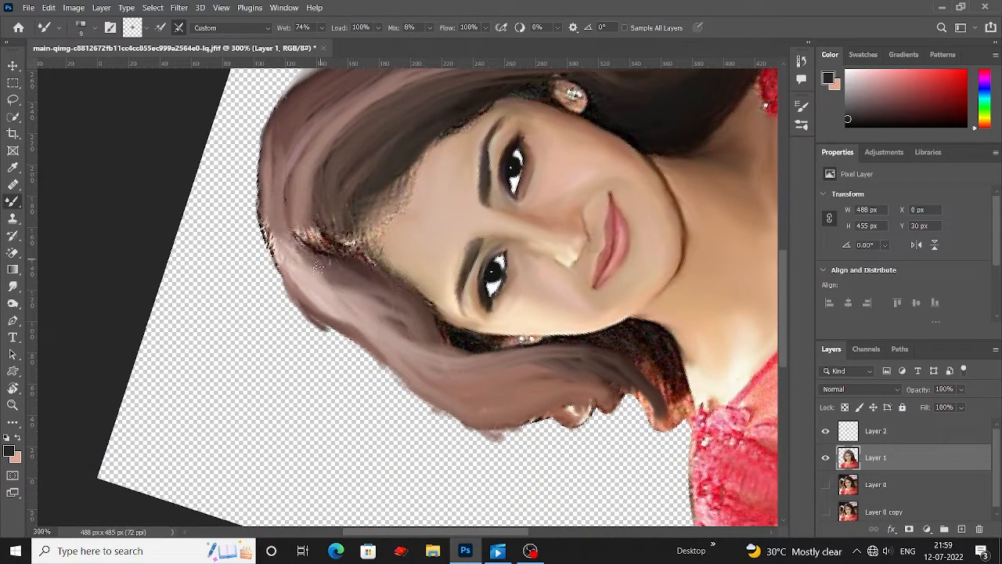
drag(359, 274, 669, 349)
Step: Reduce the bristle brush to 8 px and blend the rough hair around the parting and left outer edge
scroll(540, 337, down, 4)
key(bracketleft)
key(bracketleft)
key(bracketleft)
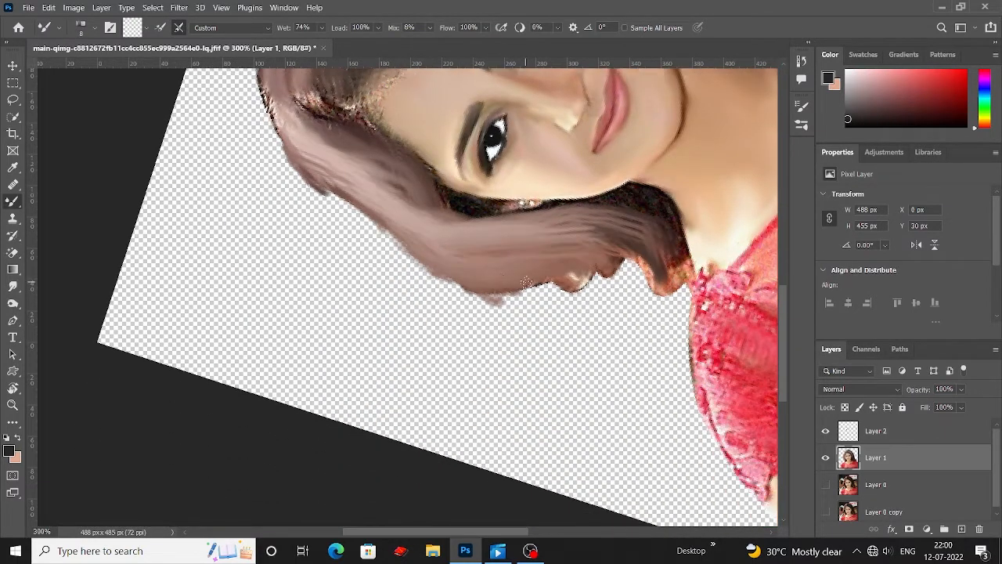
scroll(407, 227, up, 3)
scroll(407, 227, left, 4)
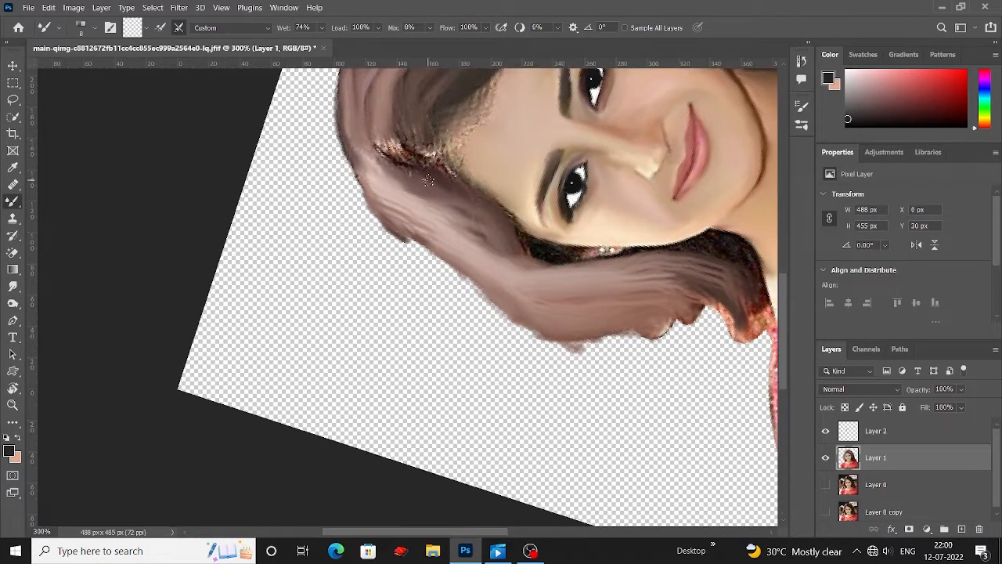
scroll(383, 172, up, 6)
scroll(384, 172, right, 2)
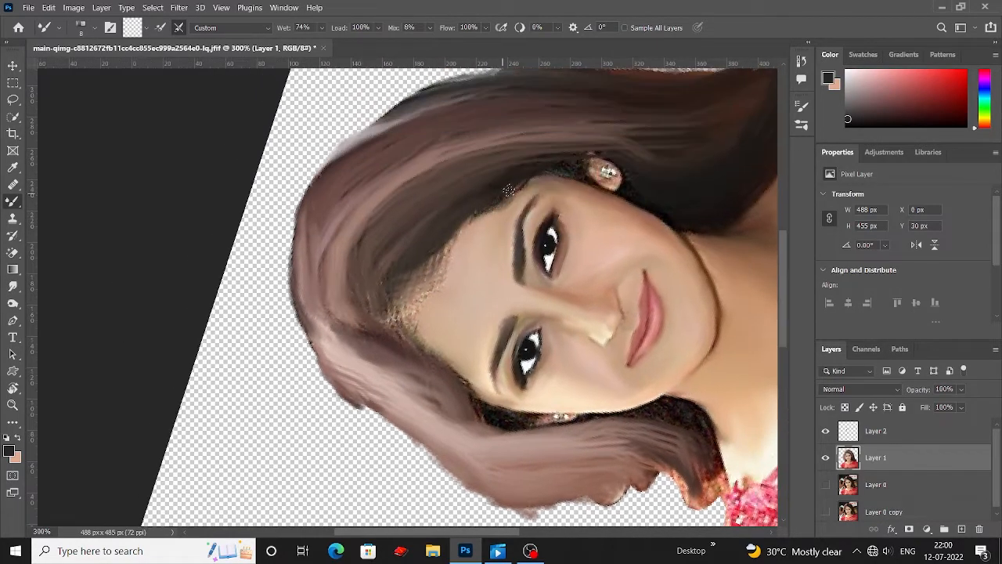
Step: Blend the hair around the right ear and soften the speckled hairline across the forehead
scroll(548, 164, down, 4)
scroll(490, 152, left, 2)
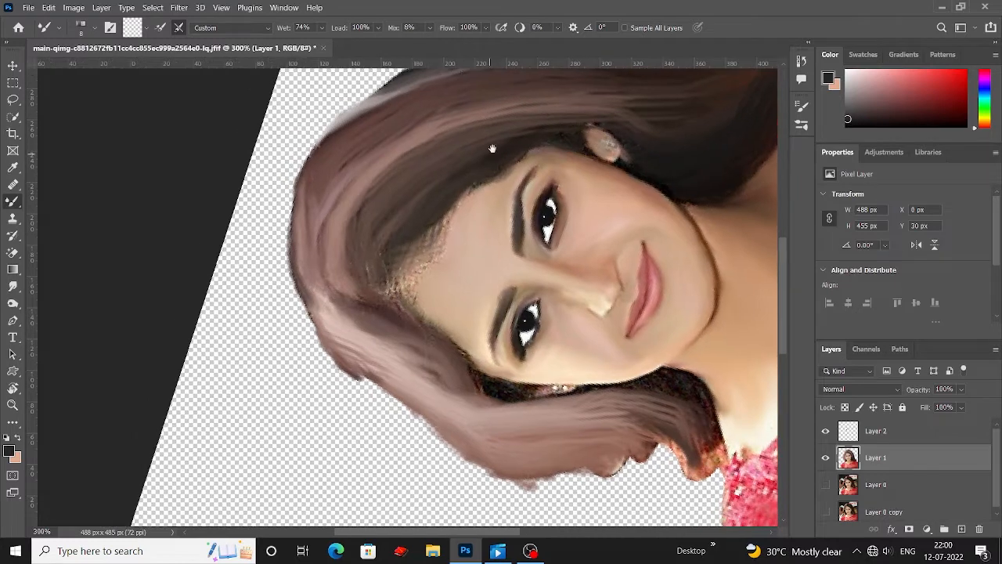
scroll(475, 141, left, 1)
scroll(474, 141, down, 3)
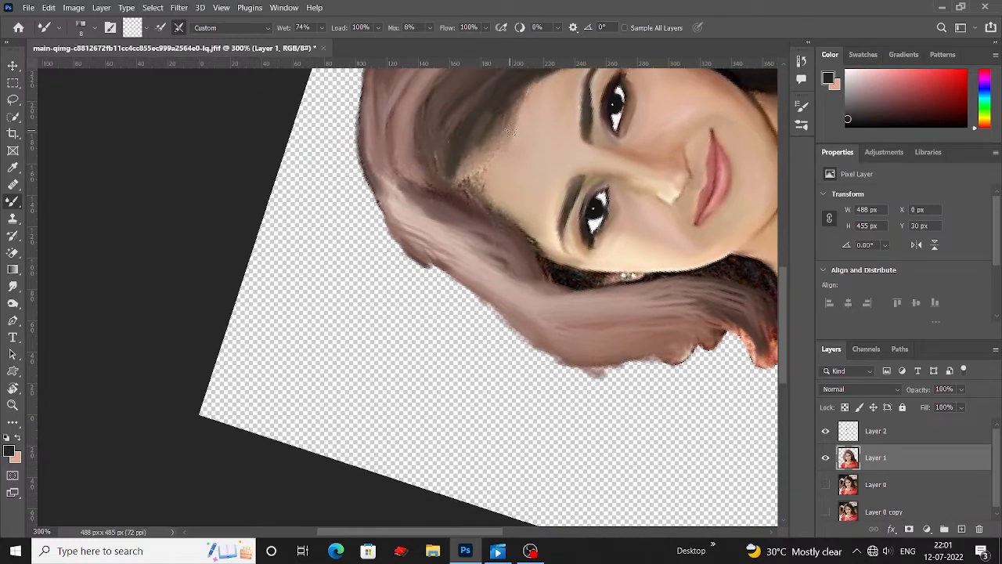
Step: Smooth the forehead hairline near the left temple and blend the dark hair beside the left ear
scroll(478, 210, down, 1)
scroll(478, 210, right, 2)
scroll(478, 210, down, 1)
scroll(478, 210, right, 1)
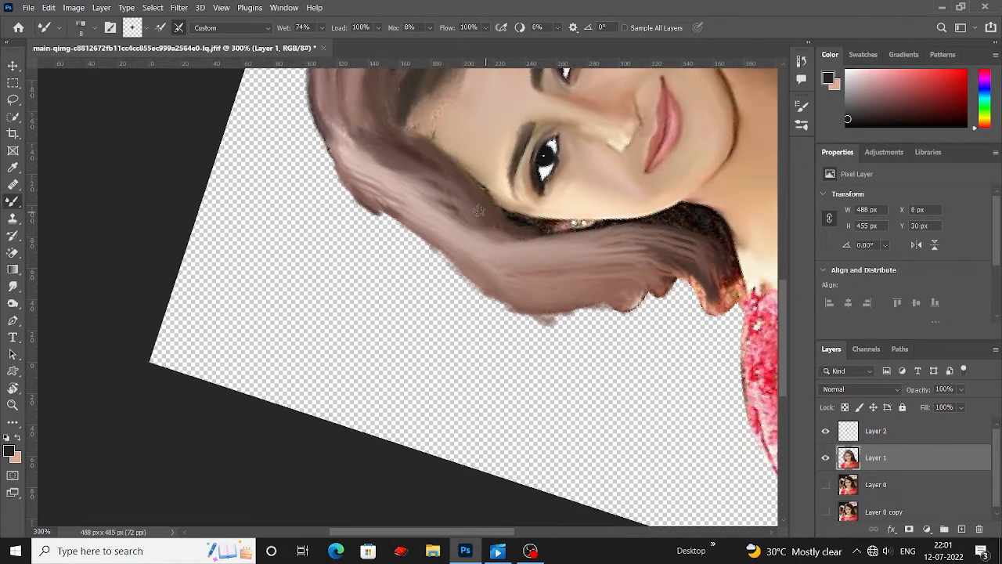
scroll(496, 223, right, 5)
scroll(496, 223, down, 1)
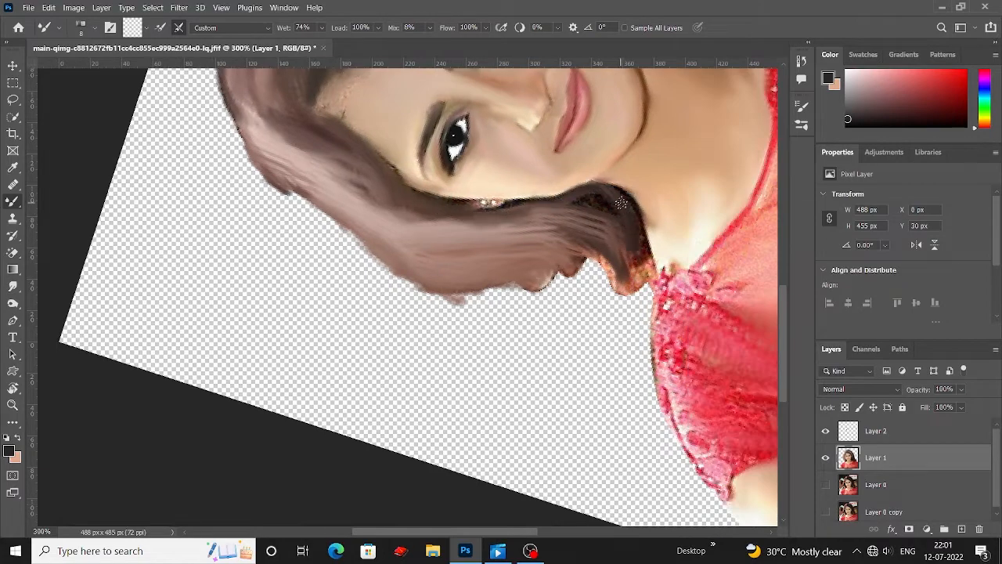
Step: Blend the dark inner hair and reddish curl ends above the left shoulder
scroll(621, 204, down, 1)
scroll(573, 197, down, 1)
drag(589, 228, 559, 236)
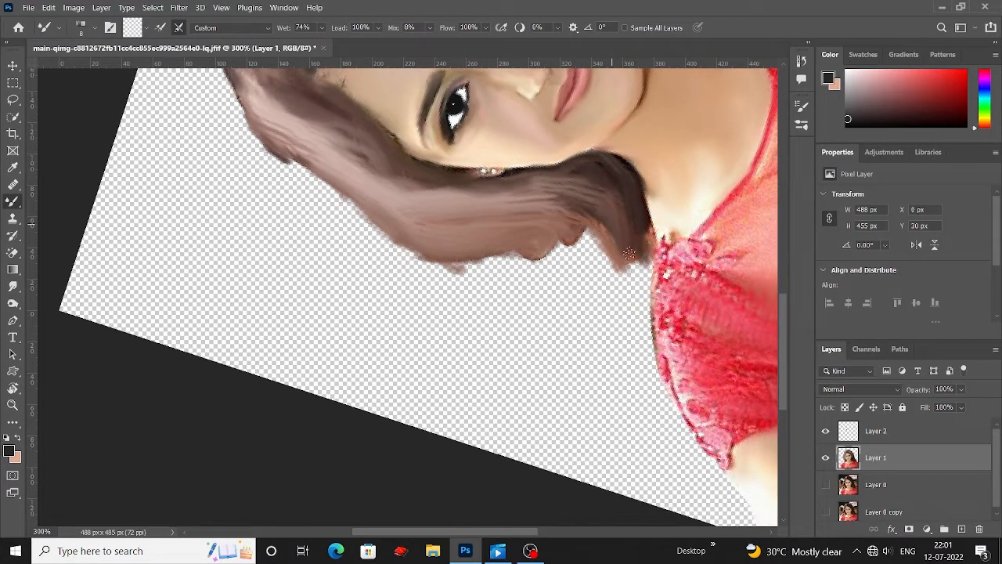
drag(629, 237, 652, 283)
Step: Return the canvas rotation to 0° and blend the left-side hair edge down to the tips over the shoulder
scroll(524, 308, up, 5)
scroll(524, 308, left, 3)
scroll(523, 308, right, 3)
key(r)
drag(501, 278, 425, 331)
scroll(425, 331, down, 2)
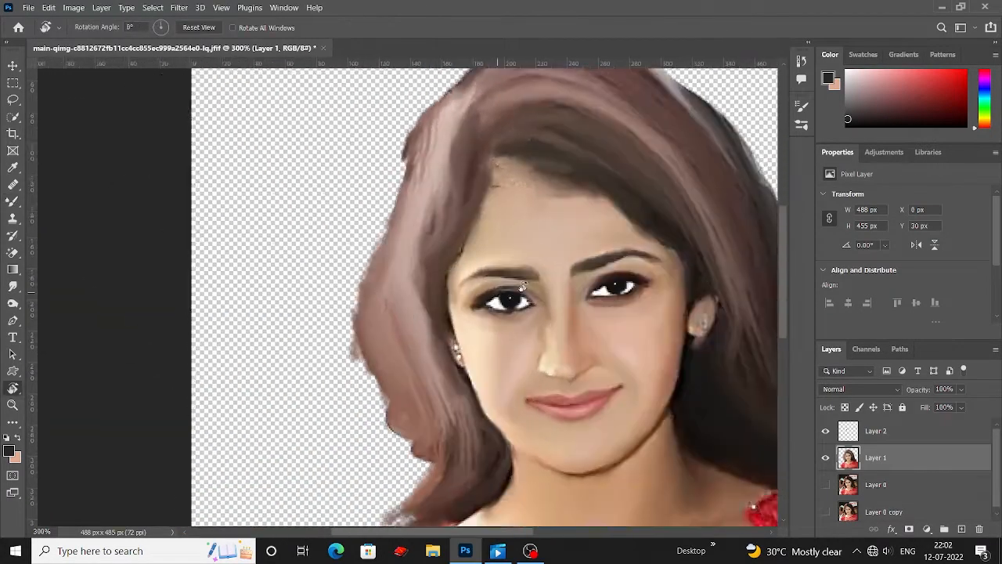
scroll(425, 331, right, 6)
key(b)
scroll(263, 208, down, 4)
mouse_move(274, 161)
mouse_down()
mouse_move(263, 208)
mouse_move(241, 176)
mouse_up()
scroll(241, 176, down, 2)
scroll(282, 296, down, 3)
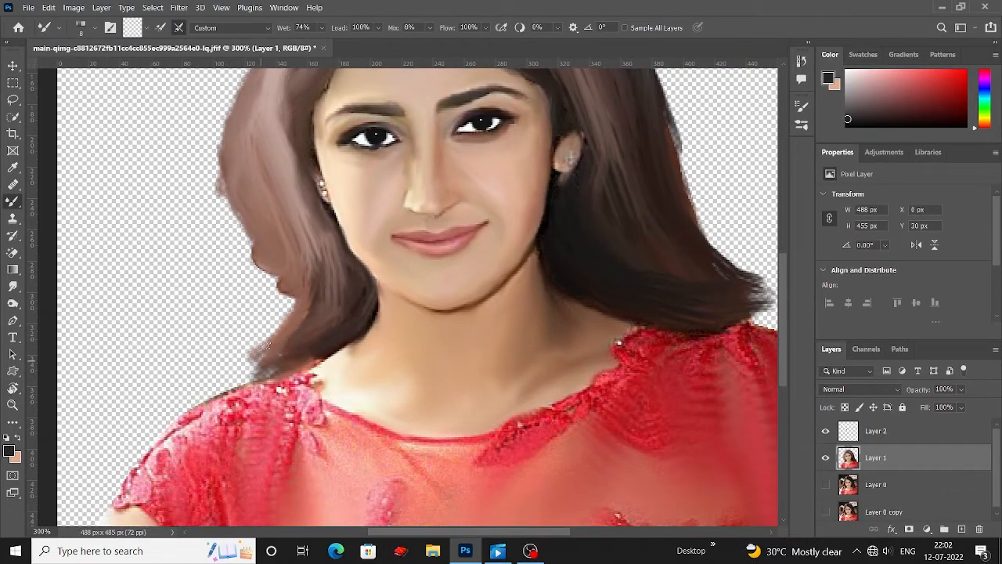
scroll(266, 352, right, 6)
scroll(266, 353, up, 6)
right_click(13, 201)
click(62, 200)
drag(167, 112, 140, 217)
key(ctrl+z)
Step: Give the Mixer Brush an 8 px Soft Round tip and soften the forehead hairline and the hair edge beside the neck
key(shift+b)
click(92, 27)
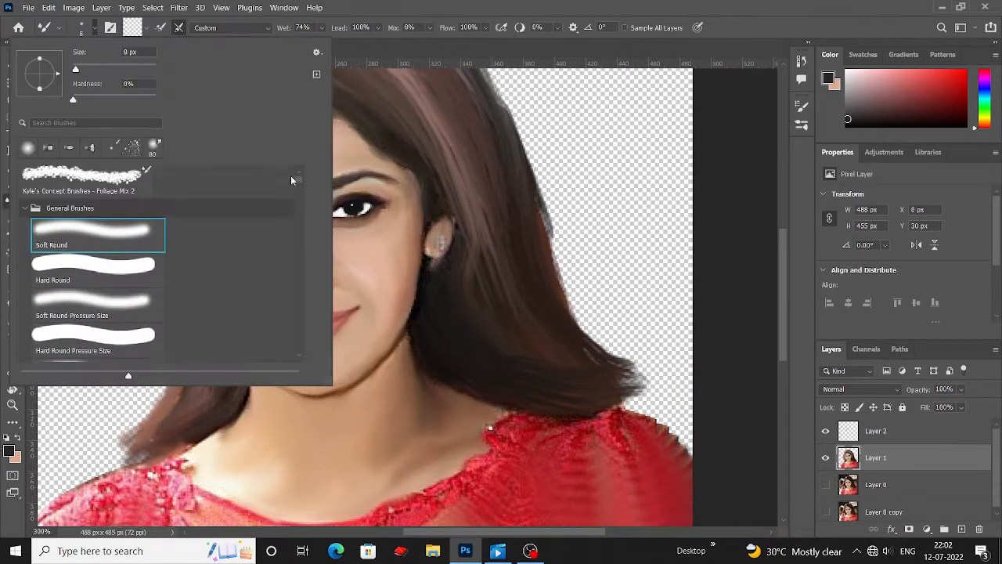
key(Escape)
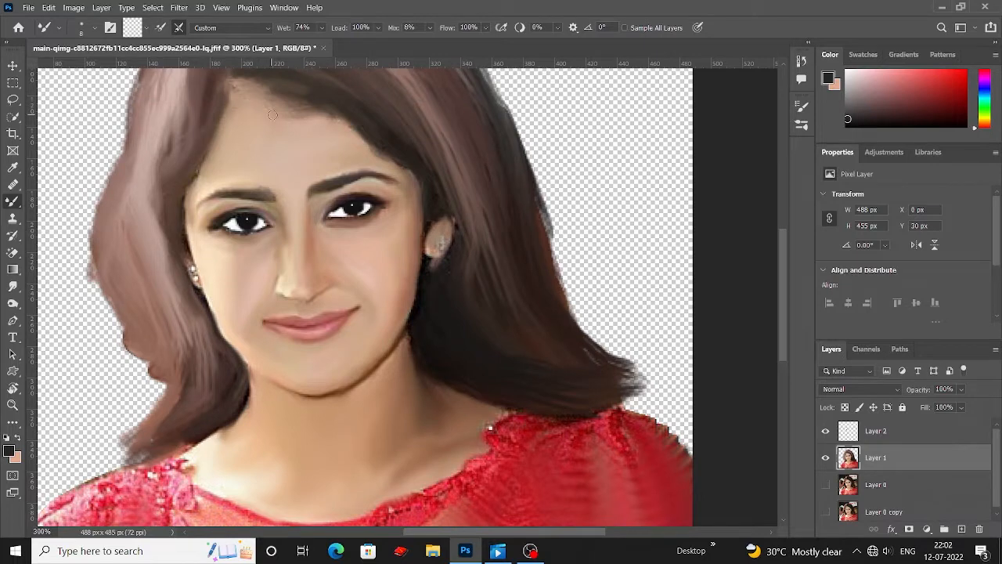
scroll(273, 115, down, 3)
scroll(435, 148, down, 3)
scroll(434, 194, left, 1)
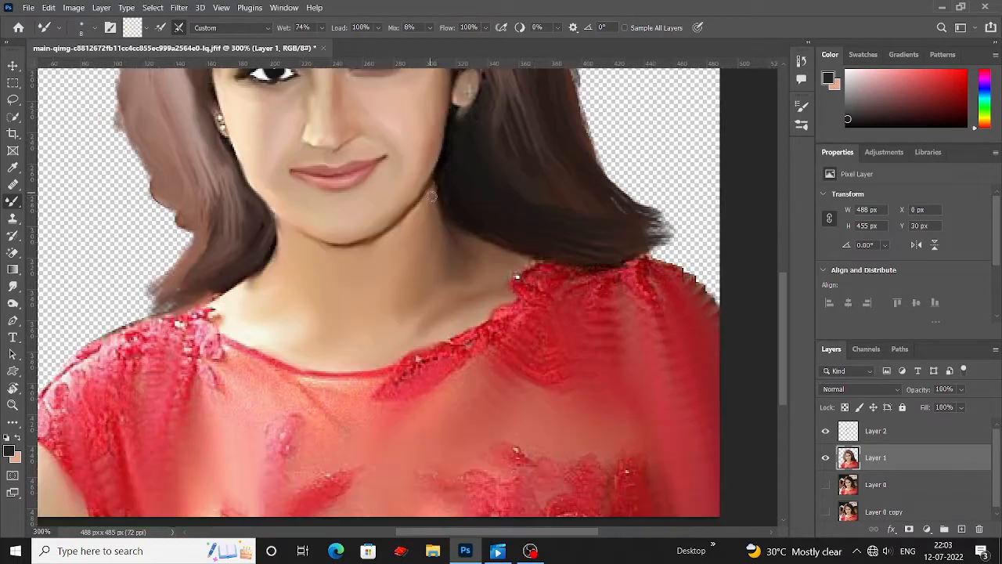
Step: Smooth the bristle texture in the left-side hair and around the parting with the soft round brush
scroll(425, 197, up, 5)
scroll(425, 197, left, 5)
scroll(376, 161, down, 1)
scroll(368, 209, left, 1)
scroll(368, 180, up, 3)
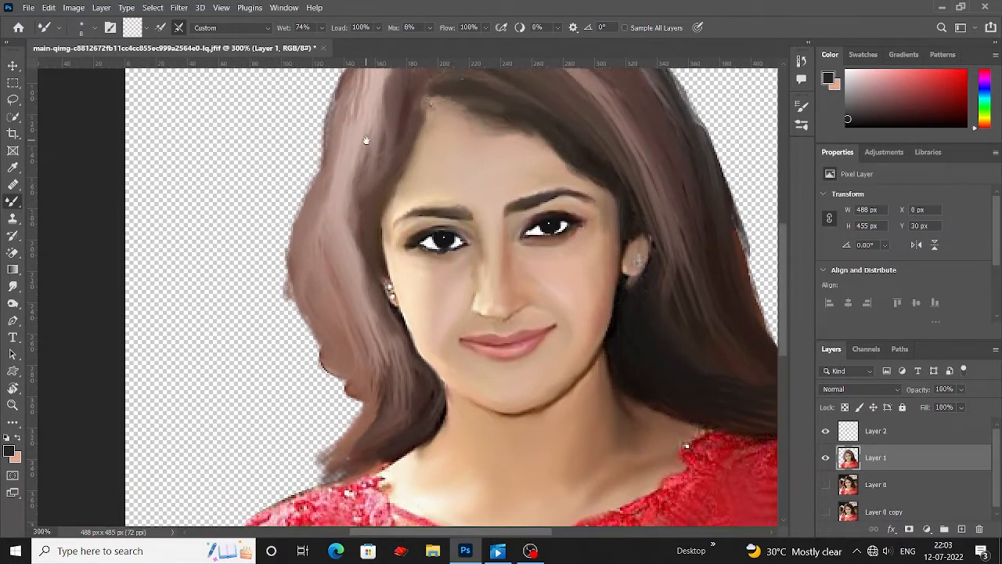
scroll(415, 102, up, 2)
scroll(404, 121, right, 3)
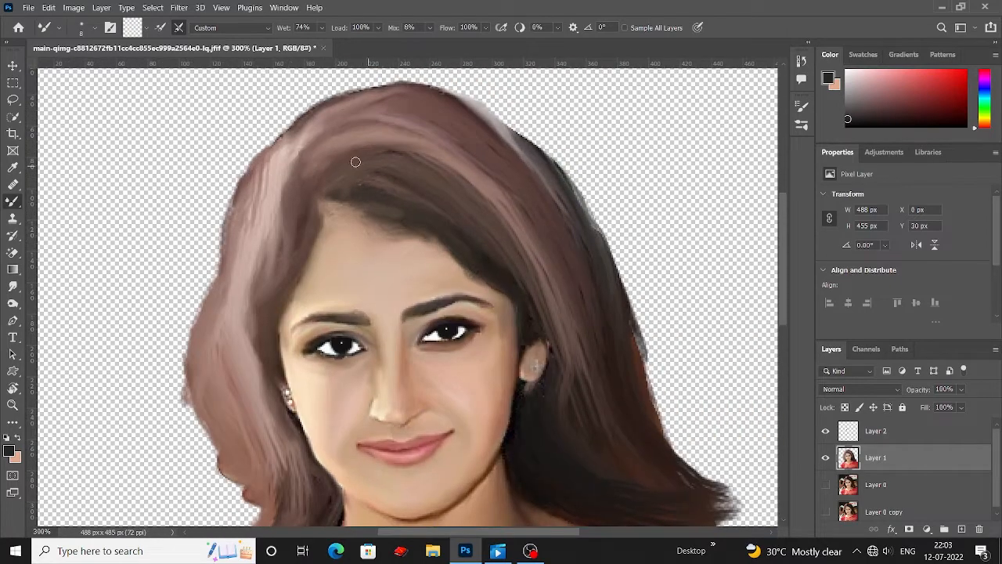
Step: Draw fine strands across the front of the crown and down the right-side hair with a 4 px soft round brush
scroll(355, 162, down, 2)
scroll(337, 133, right, 2)
scroll(430, 204, up, 2)
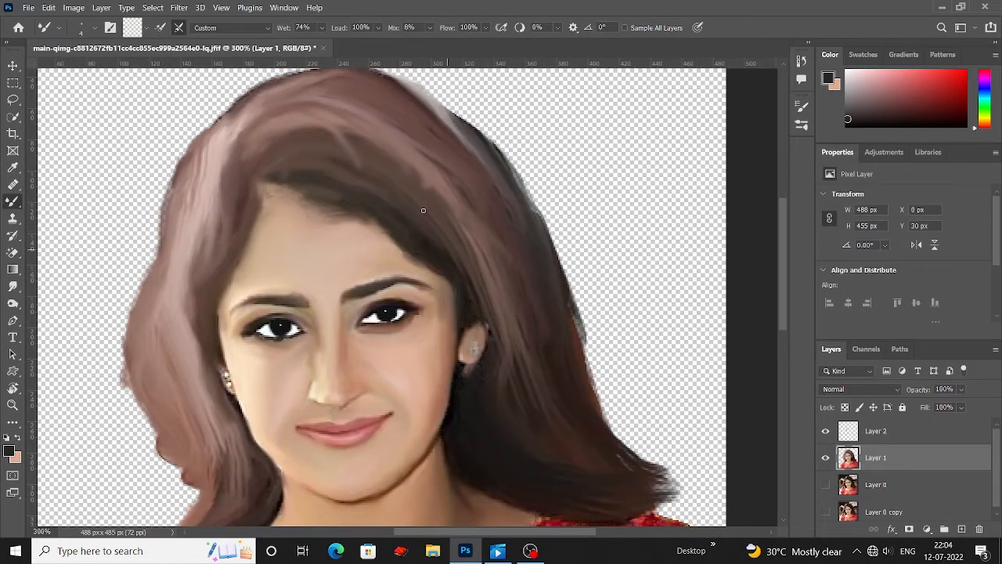
scroll(423, 235, down, 4)
scroll(474, 287, up, 2)
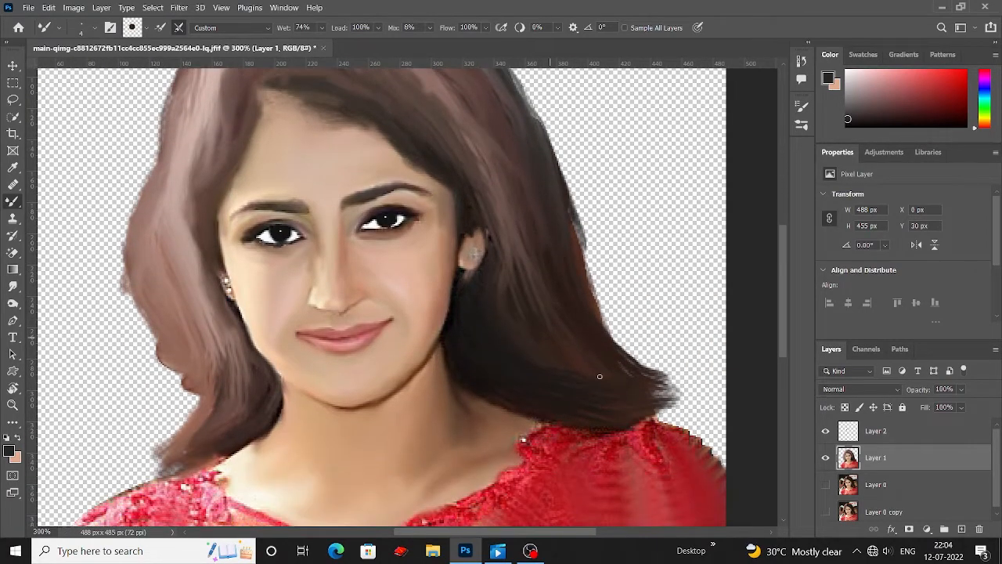
scroll(600, 375, up, 2)
scroll(600, 376, left, 4)
scroll(600, 375, down, 2)
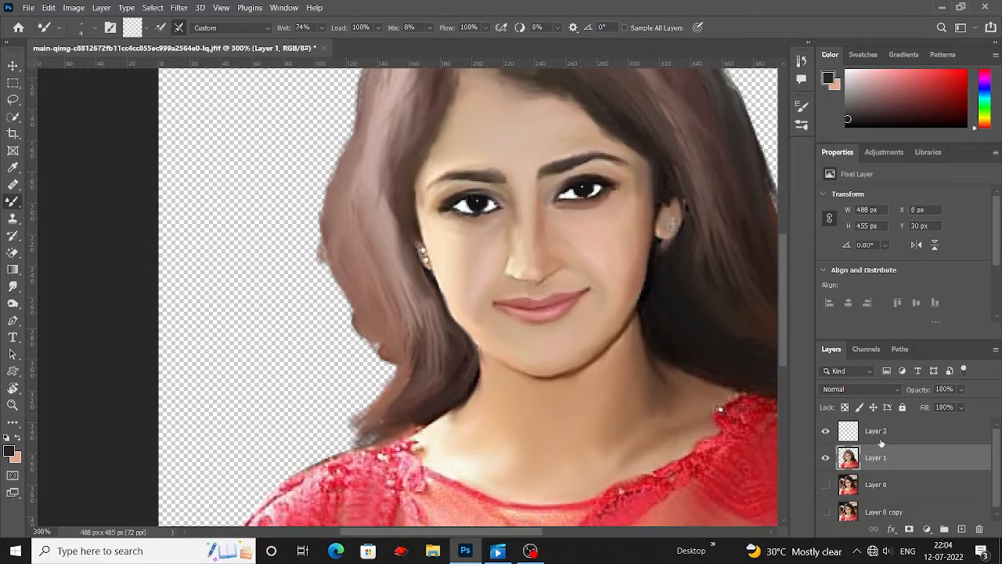
Step: Add a layer mask to Layer 1 and paint it black with a 10 px brush to hide the rough outer hair edges on both sides
click(908, 528)
right_click(12, 201)
click(59, 201)
scroll(337, 166, up, 2)
drag(335, 234, 382, 399)
scroll(376, 313, up, 2)
drag(396, 129, 345, 253)
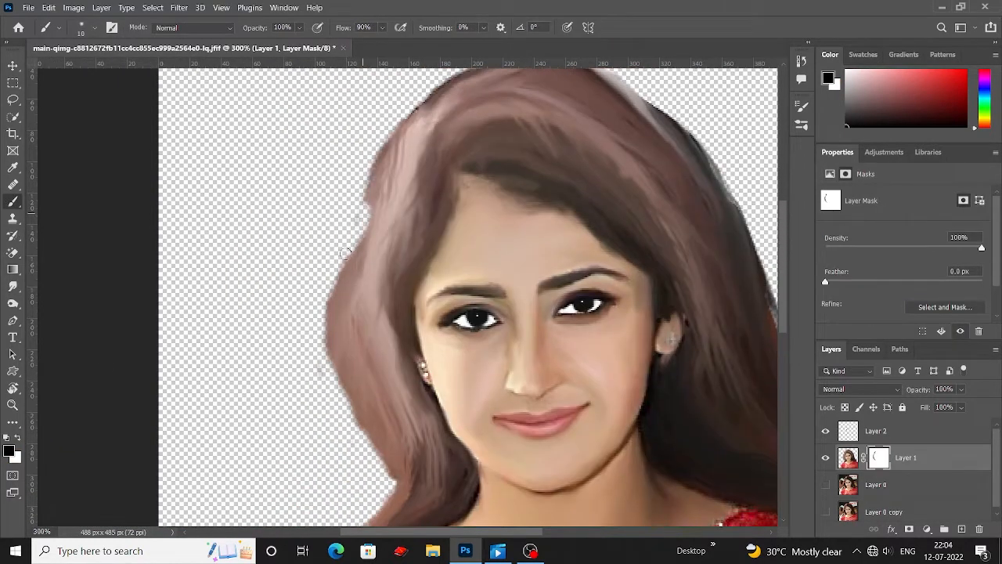
scroll(383, 206, up, 1)
scroll(383, 206, right, 4)
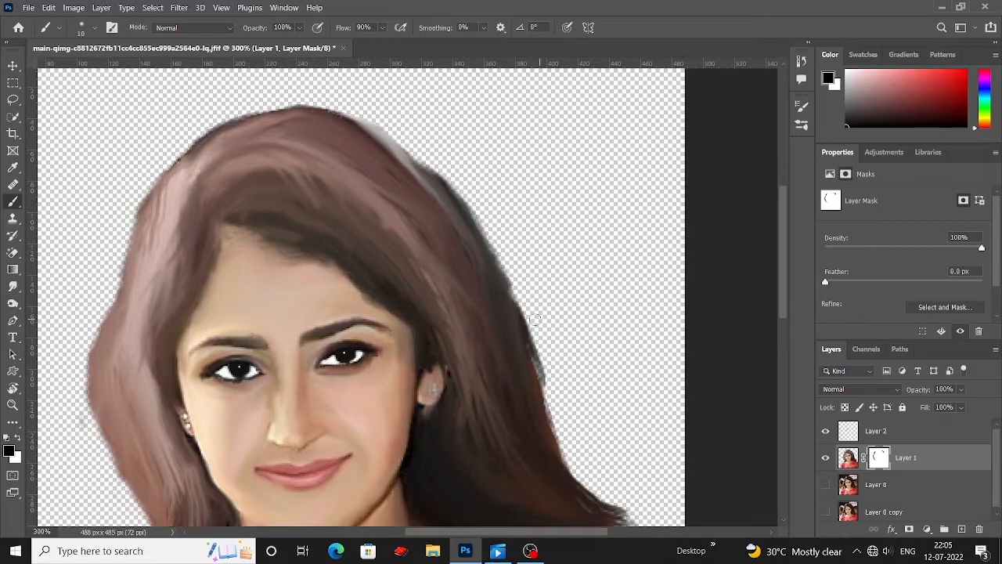
scroll(548, 329, down, 2)
scroll(533, 305, up, 1)
Step: Create a new layer and place it directly beneath Layer 1
key(v)
key(ctrl+minus)
key(ctrl+minus)
click(961, 528)
drag(894, 457, 894, 493)
Step: Fill the new layer with a muted dark purple-brown sampled from the hair as the background colour
key(ctrl+BackSpace)
key(alt+BackSpace)
click(16, 458)
click(411, 224)
click(950, 275)
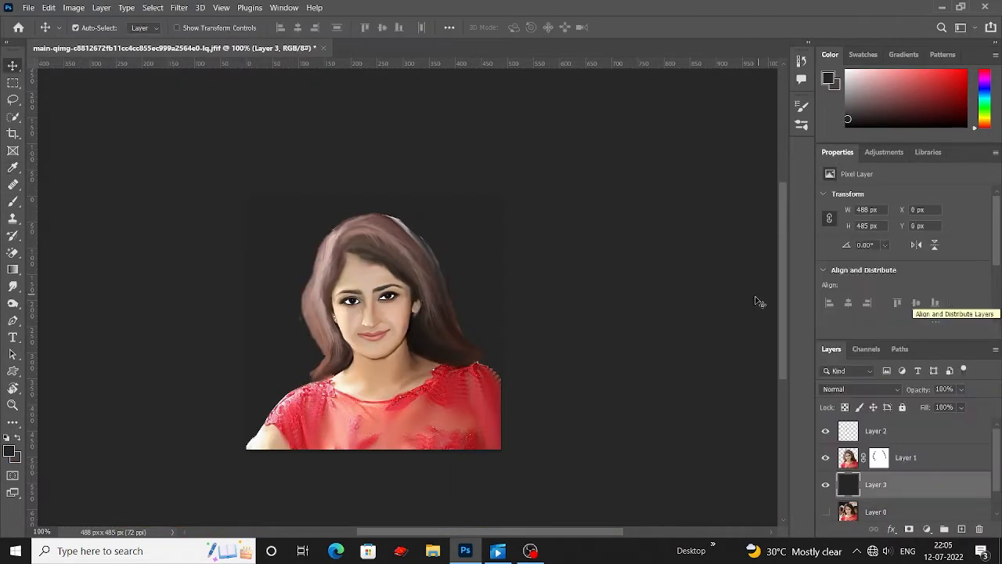
key(ctrl+BackSpace)
Step: Paint a soft light-grey glow behind the top of the head with a 250 px brush, sampling the grey from the hair edge
key(b)
alt+click(403, 223)
key(bracketright)
key(bracketright)
key(bracketright)
key(bracketright)
key(bracketright)
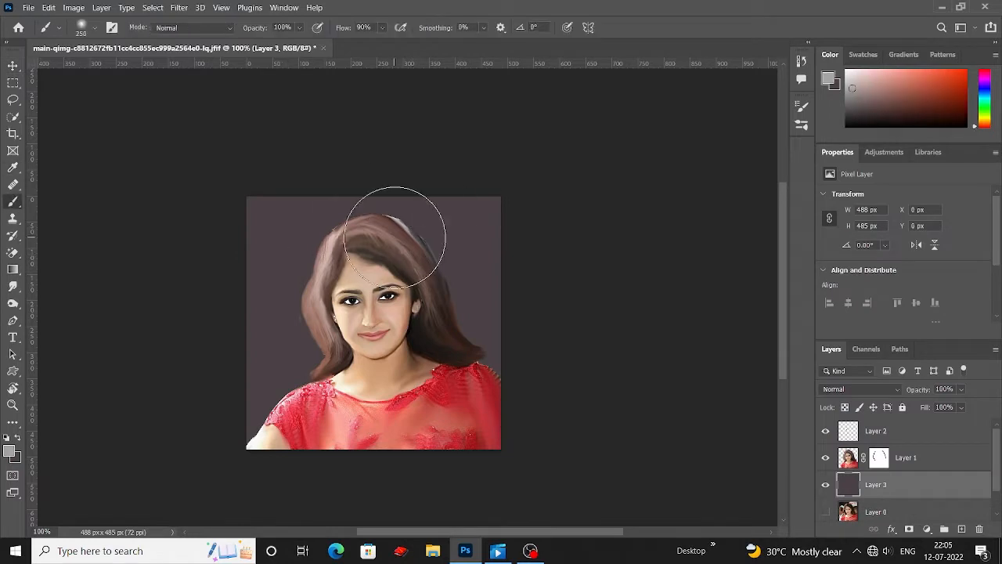
click(396, 238)
Step: Sample dark browns from the hair and dab soft brown patches into the background on both sides of the figure
alt+click(441, 267)
scroll(454, 297, down, 1)
alt+click(455, 301)
click(454, 319)
scroll(454, 320, down, 2)
click(256, 374)
click(274, 178)
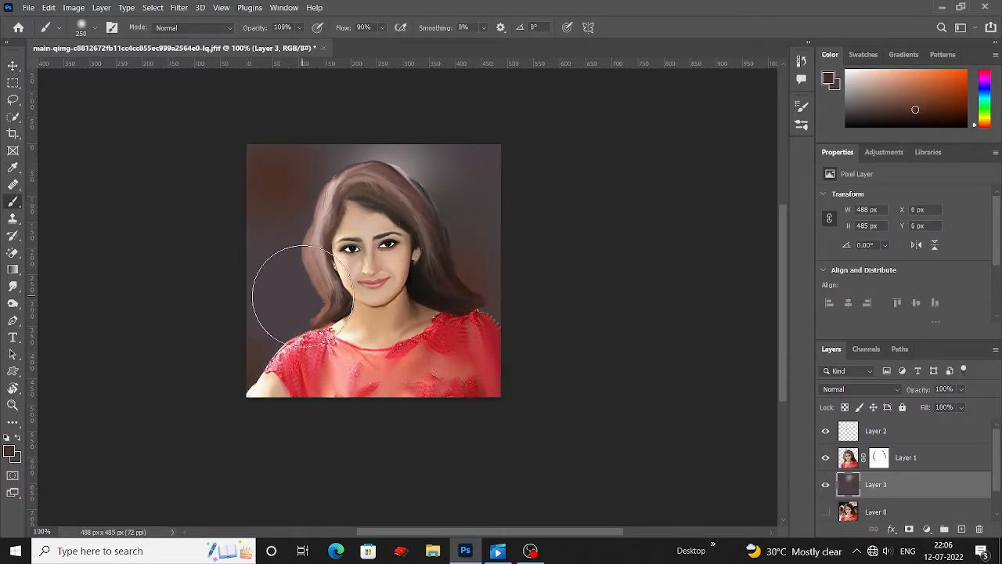
Step: Enlarge the brush to 400 px, blend sampled tones into the background and cover much of it with soft green
key(bracketright)
key(bracketright)
click(412, 231)
alt+click(258, 388)
click(429, 341)
click(984, 108)
click(924, 96)
click(469, 180)
click(257, 200)
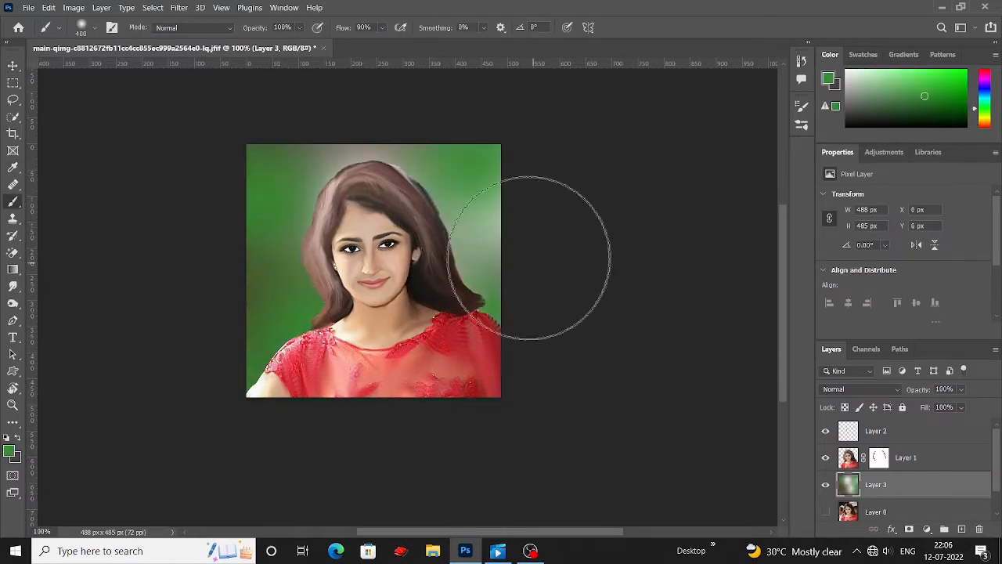
Step: Tint the background around the head with a broad, soft magenta
click(984, 75)
click(266, 251)
click(399, 159)
Step: Reduce the brush to 100 px and dab saturated pink spots around the figure
click(965, 70)
key(bracketleft)
key(bracketleft)
key(bracketleft)
key(bracketleft)
key(bracketleft)
key(bracketleft)
key(bracketleft)
click(476, 253)
Step: Dab violet-blue spots and pale lilac spots between the pink ones across the background
click(984, 84)
click(433, 155)
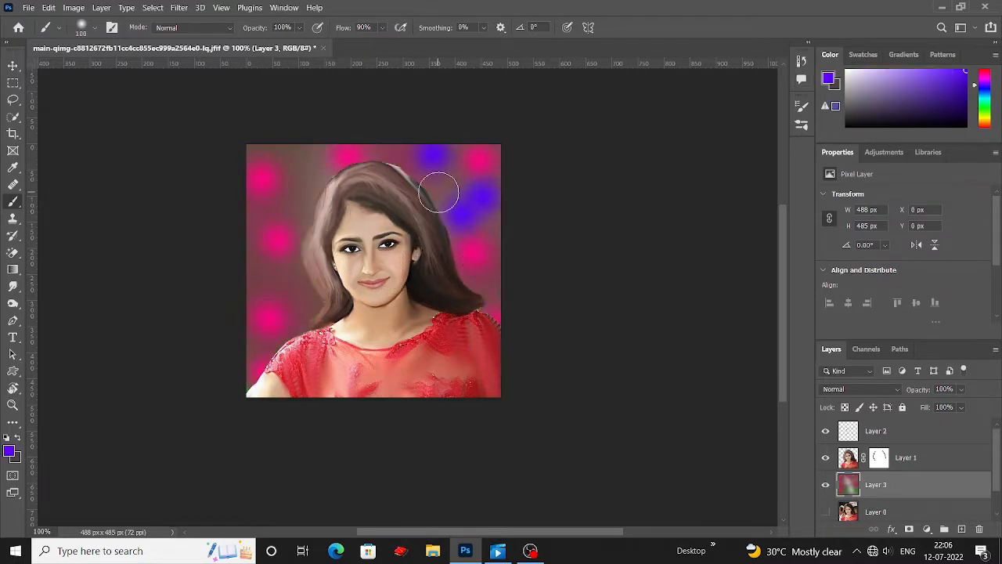
click(489, 291)
click(282, 287)
click(861, 74)
click(476, 243)
click(286, 193)
Step: Dab yellow spots into the background above the head and along both sides of the figure
click(984, 118)
click(953, 74)
click(433, 187)
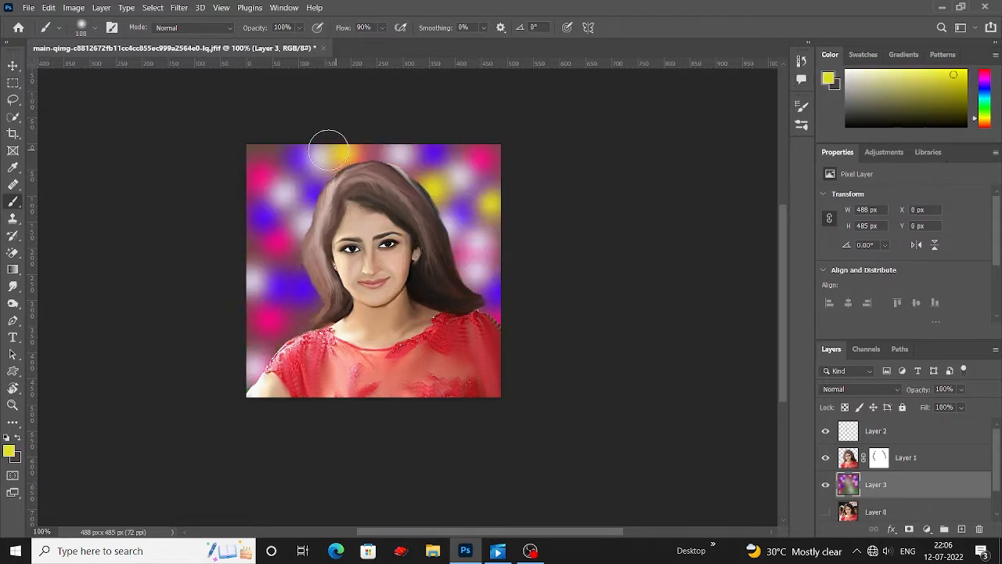
click(266, 159)
scroll(266, 235, down, 1)
click(266, 313)
Step: Blur the spotted background layer with a Gaussian Blur of 37.4 px radius
key(v)
click(179, 7)
click(501, 239)
drag(833, 414, 822, 415)
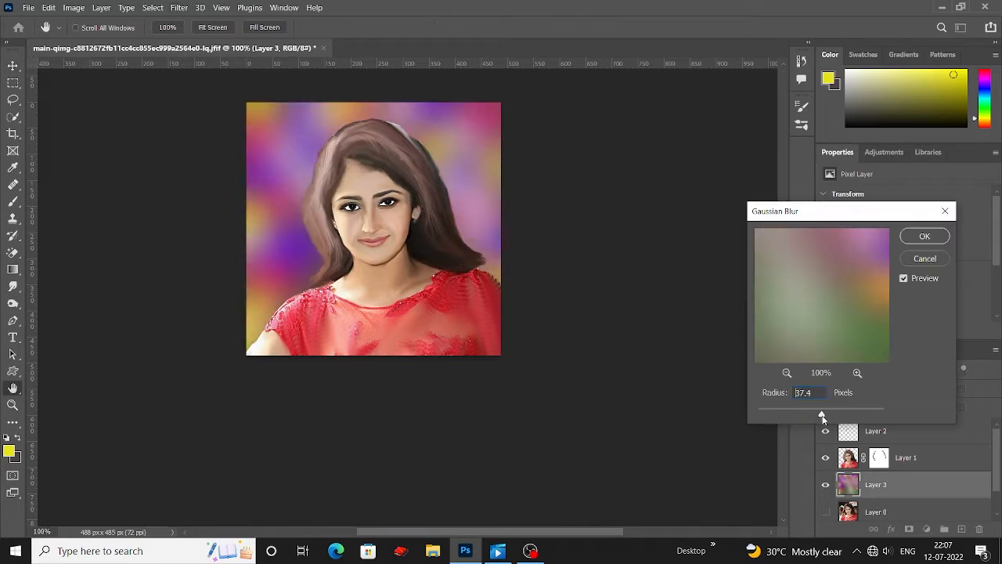
click(925, 236)
Step: Apply Brightness/Contrast to Layer 1 with the contrast at 100 and the brightness raised slightly
scroll(548, 274, down, 1)
click(906, 457)
click(74, 7)
click(242, 39)
drag(733, 409, 797, 409)
drag(770, 343, 735, 341)
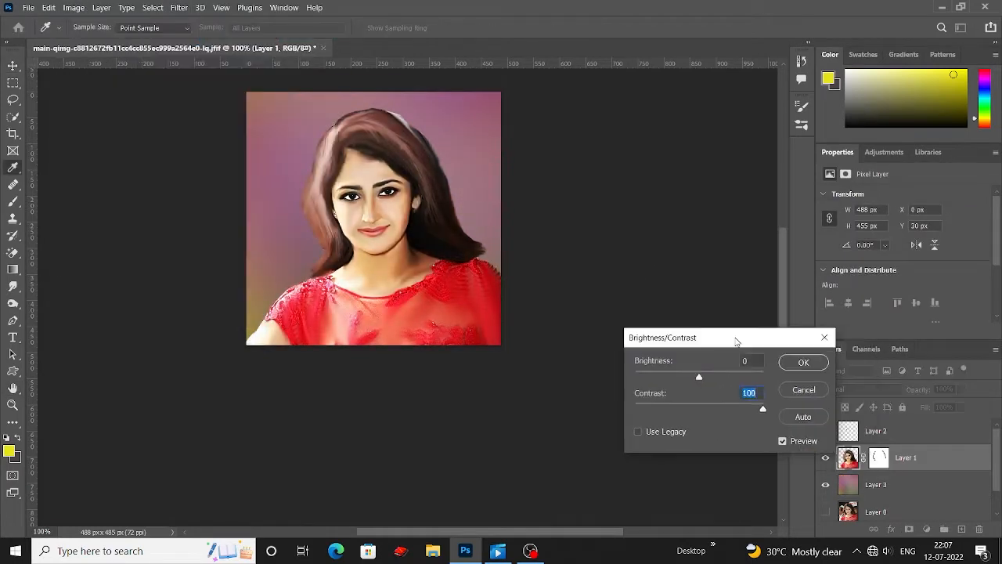
drag(699, 377, 703, 377)
click(791, 363)
Step: Open the Camera Raw Filter on Layer 1, set Contrast to +2 and Clarity to -15, and increase Dehaze
click(179, 7)
click(200, 101)
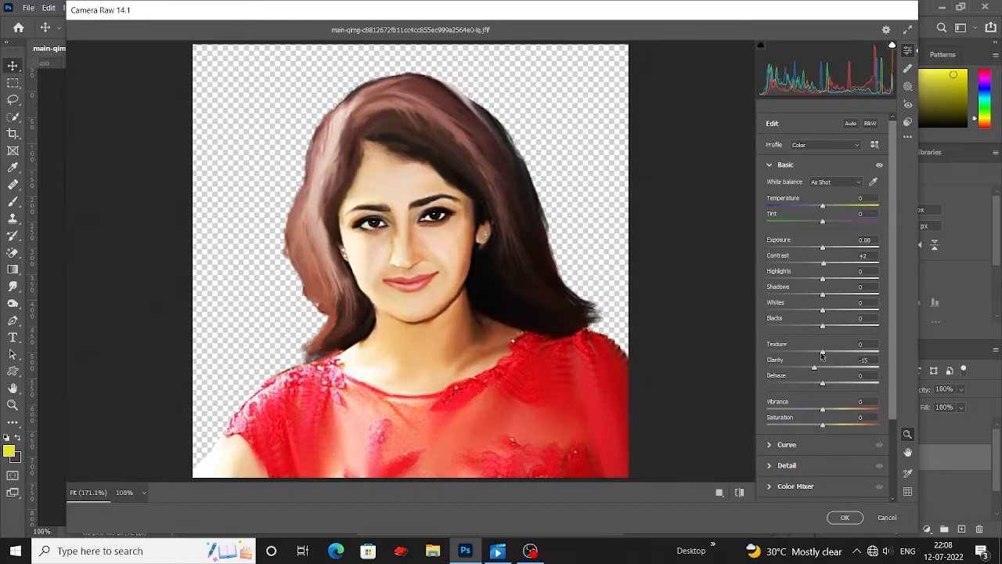
drag(822, 383, 848, 383)
Step: Adjust the warm skin and dress colours in the HSL Color Mixer and apply the Camera Raw Filter
scroll(806, 335, down, 1)
click(771, 461)
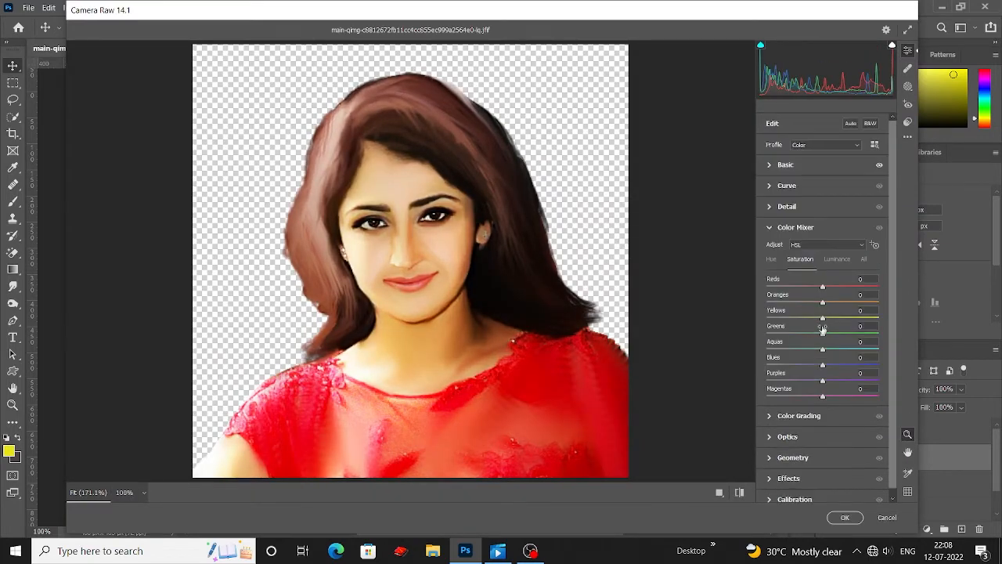
mouse_move(822, 289)
mouse_down()
mouse_move(844, 287)
mouse_move(810, 286)
mouse_move(827, 302)
mouse_up()
click(837, 259)
click(772, 260)
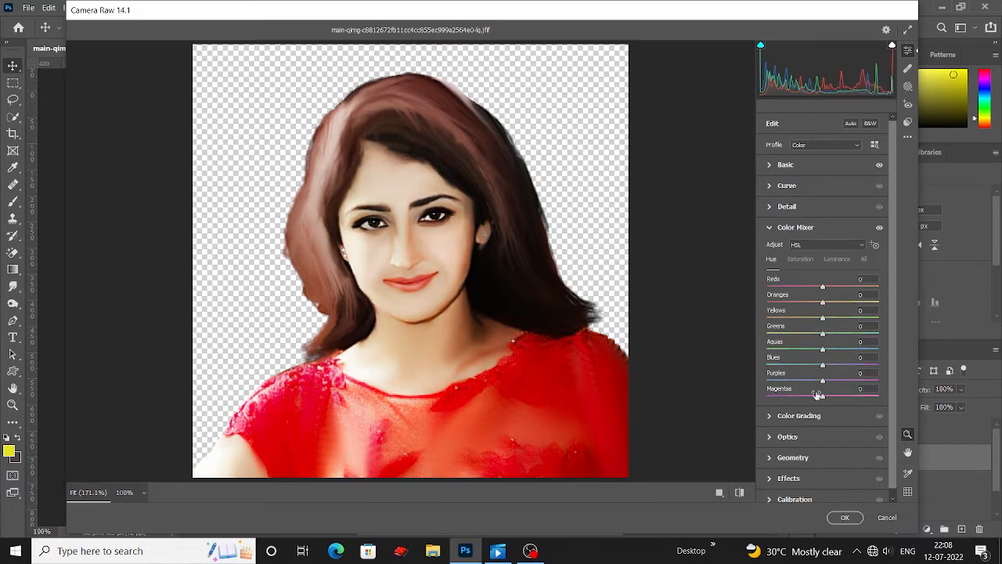
click(845, 518)
Step: Inspect the portrait up close and toggle the visibility of Layer 1 and Layer 3 to compare them
scroll(382, 239, up, 1)
key(ctrl+plus)
scroll(445, 204, up, 5)
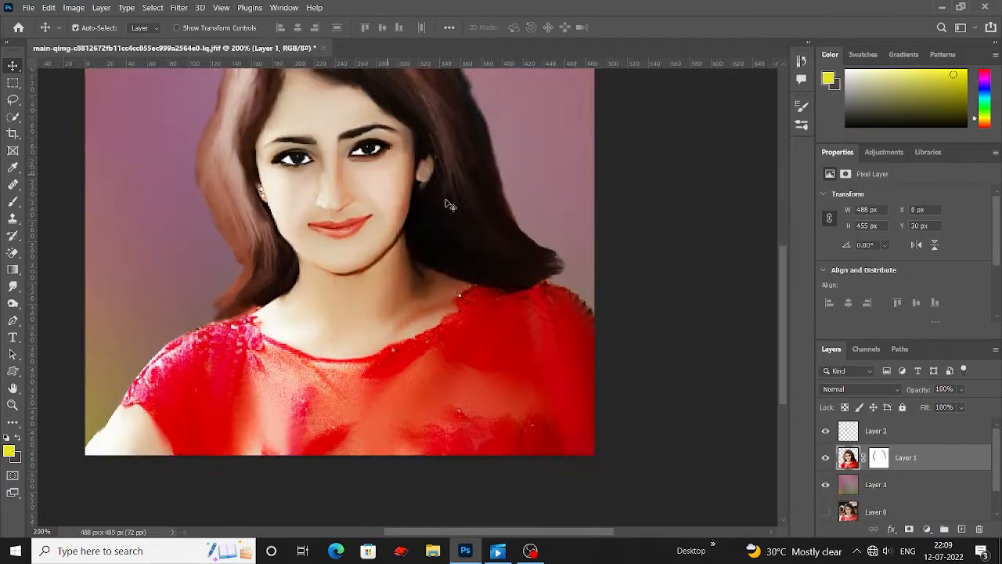
click(825, 458)
click(826, 485)
click(825, 484)
key(ctrl+minus)
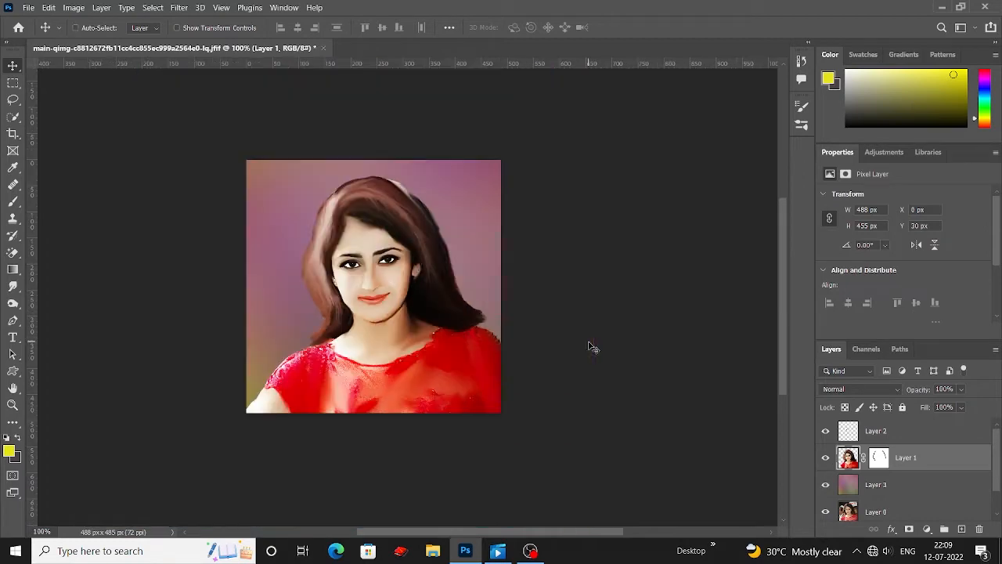
Step: Merge the layers from Layer 0 up to Layer 2 into one and make Layer 0 copy visible
click(892, 431)
click(889, 505)
shift+click(889, 432)
right_click(889, 432)
click(736, 401)
click(665, 401)
click(825, 458)
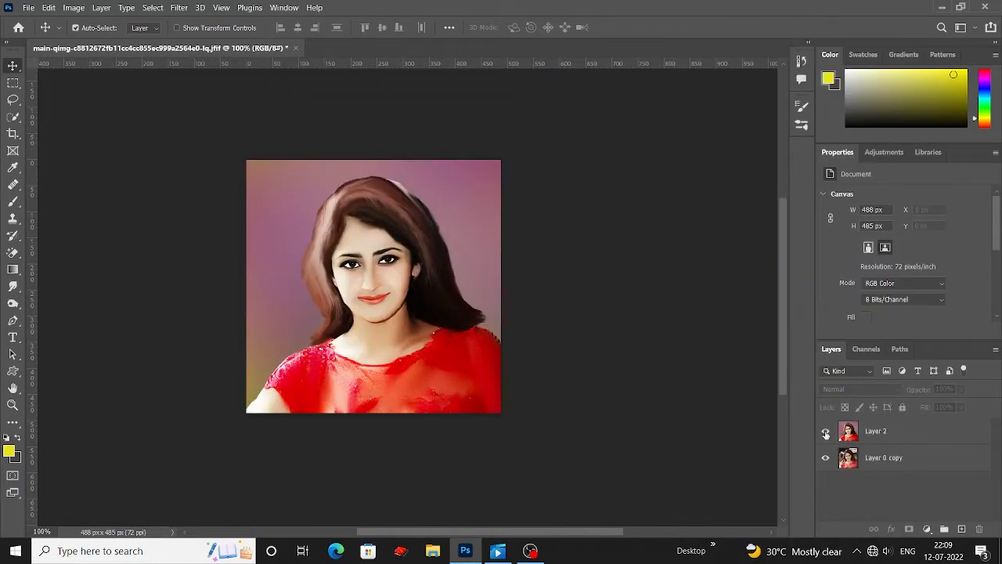
Step: Compare the painting with the original photo by toggling the merged layer's visibility at full view and zoomed in
click(825, 432)
click(825, 432)
key(ctrl+plus)
drag(508, 350, 582, 367)
click(826, 432)
click(826, 432)
key(ctrl+0)
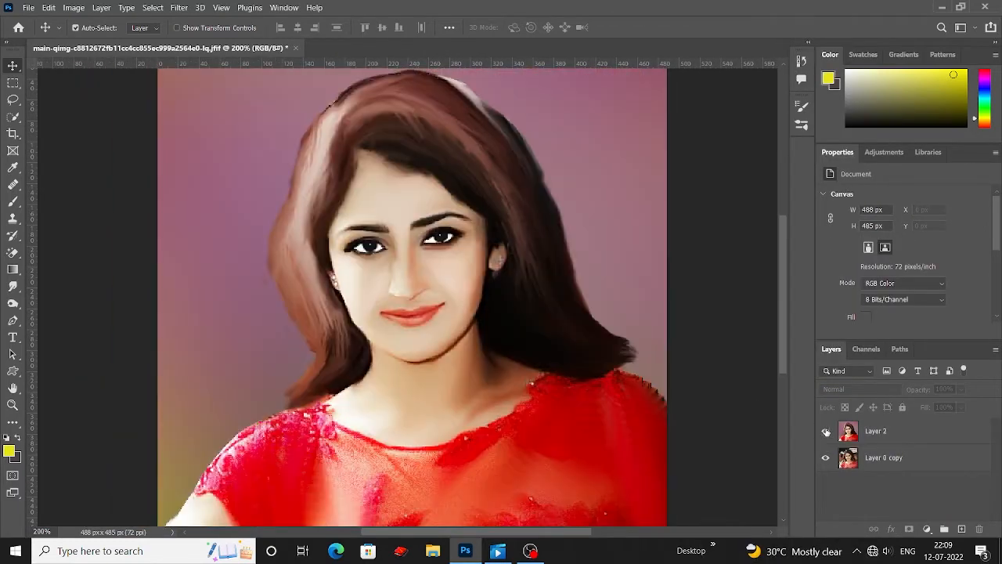